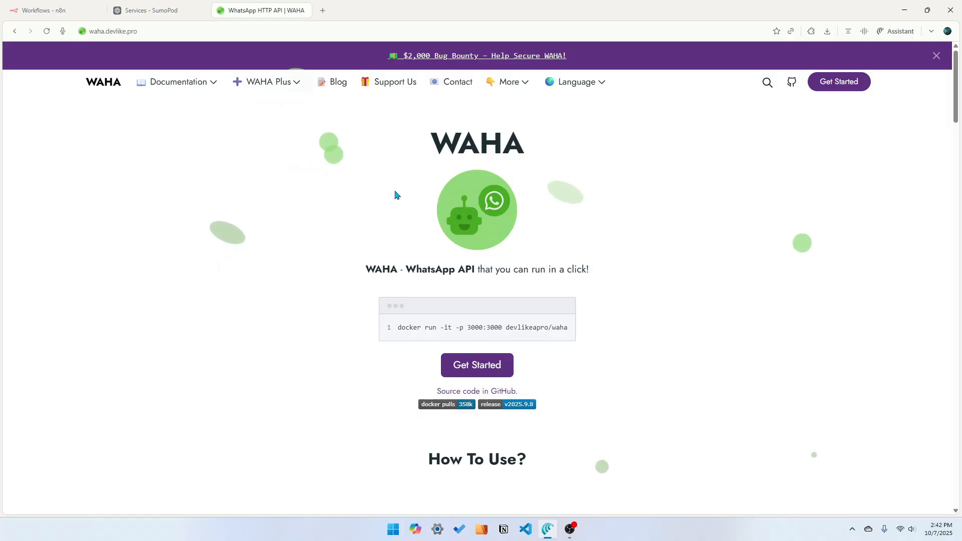
Browse the WAHA homepage features and the WAHA Plus documentation page, then return to the homepage
scroll(393, 193, "down", 8)
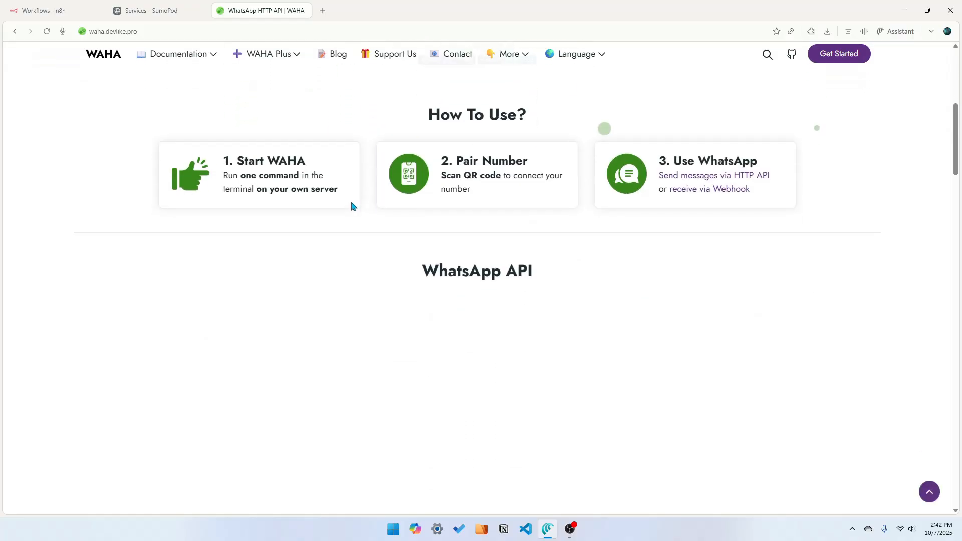
scroll(353, 206, "down", 1)
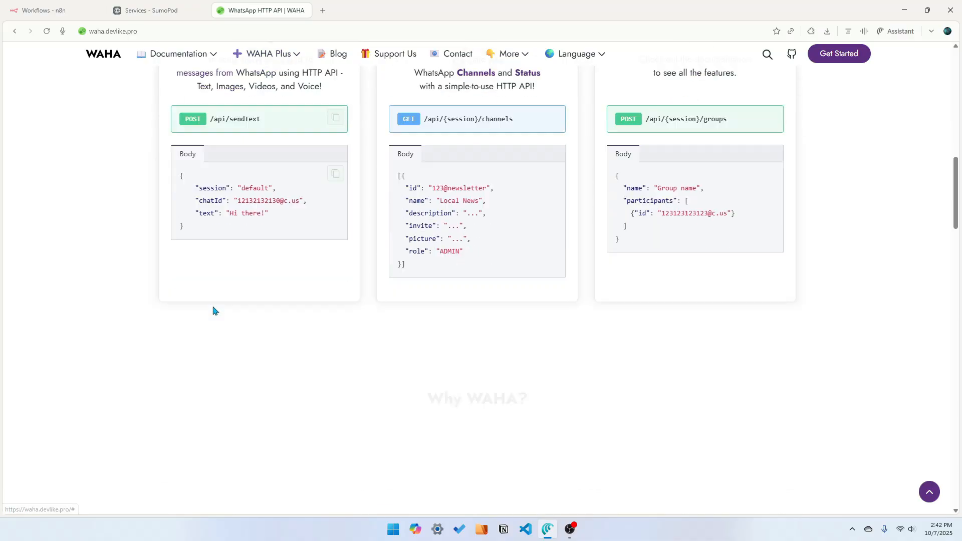
scroll(213, 309, "down", 10)
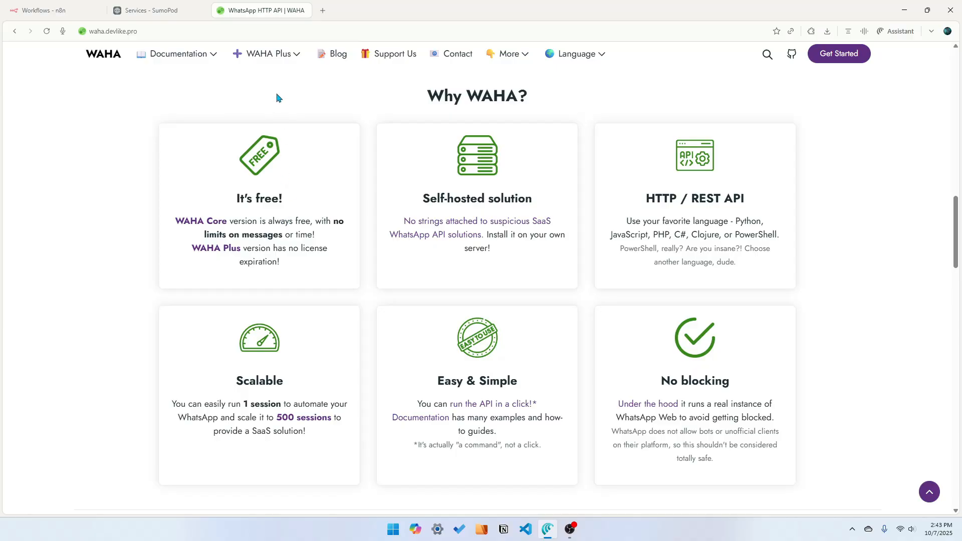
left_click(286, 61)
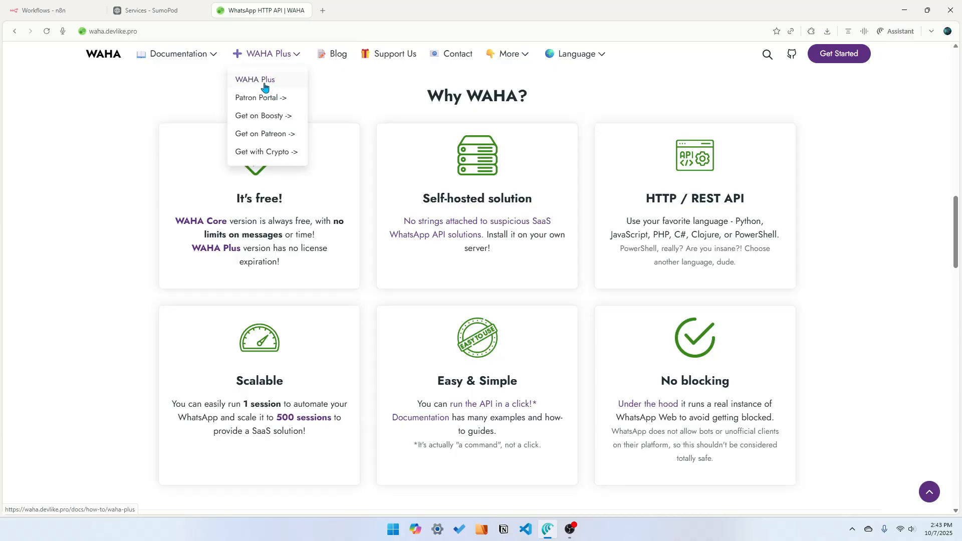
left_click(266, 85)
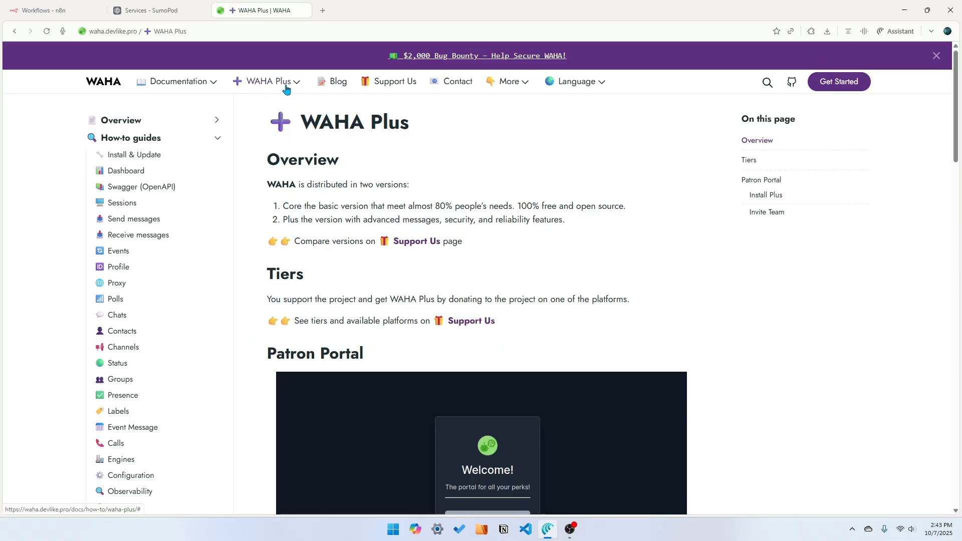
mouse_move(283, 89)
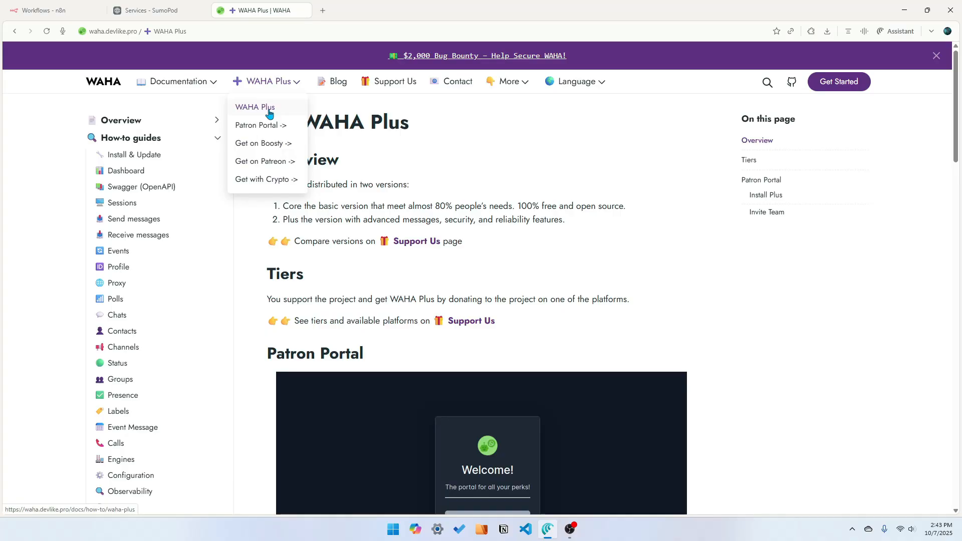
key("alt+Left")
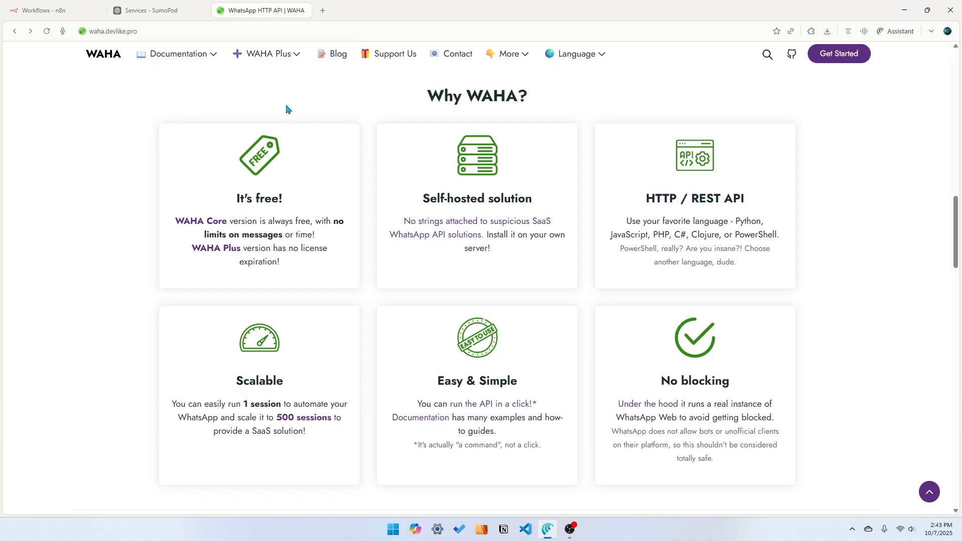
Switch to the SumoPod tab and review the available service templates and the account's billing credits
left_click(167, 15)
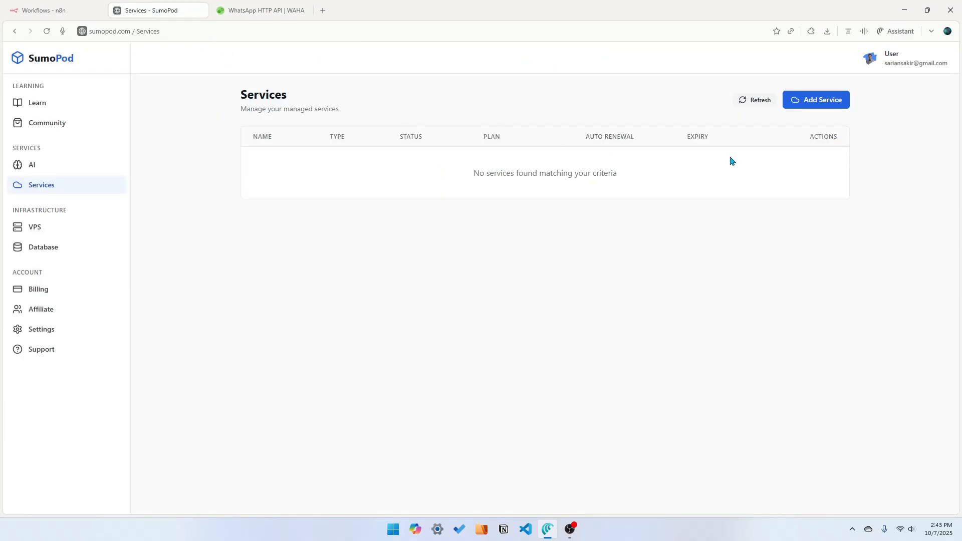
left_click(836, 103)
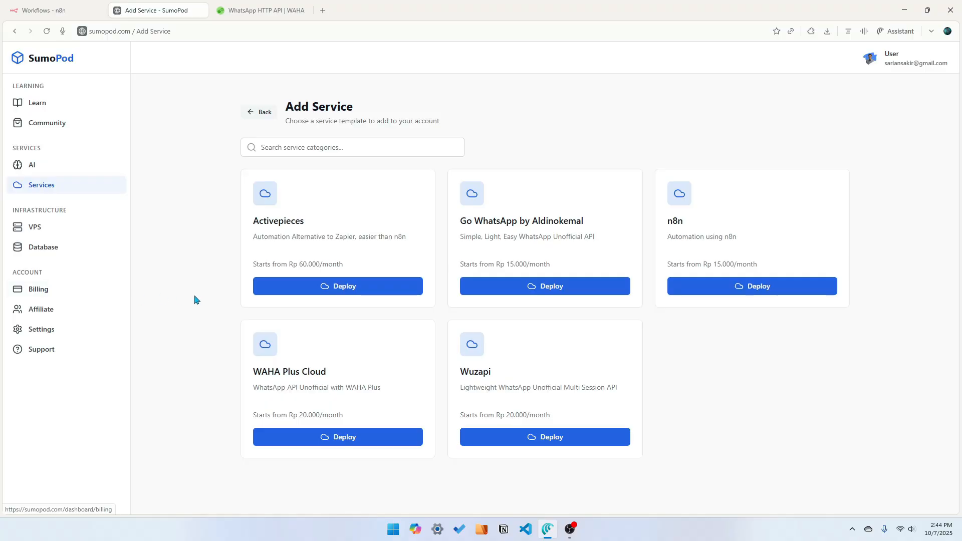
left_click(65, 291)
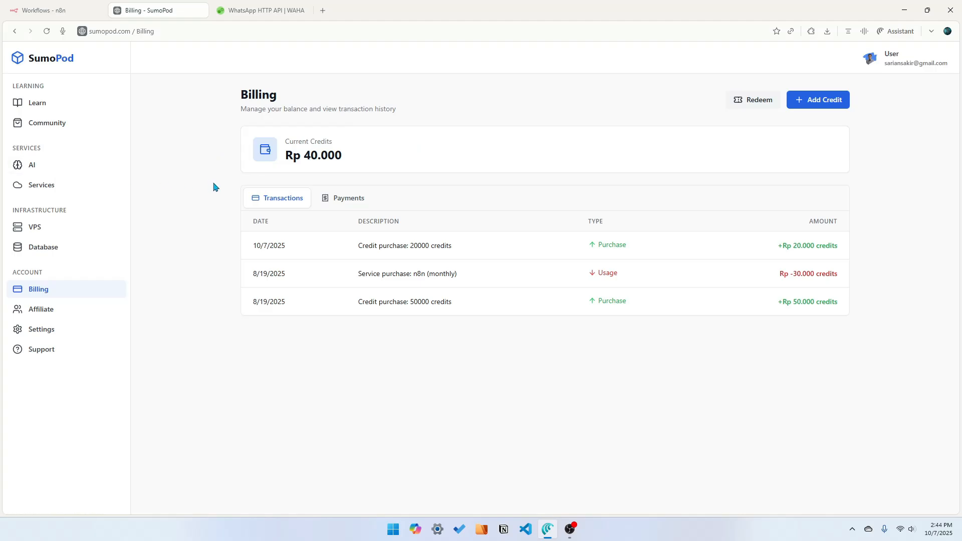
left_click(44, 187)
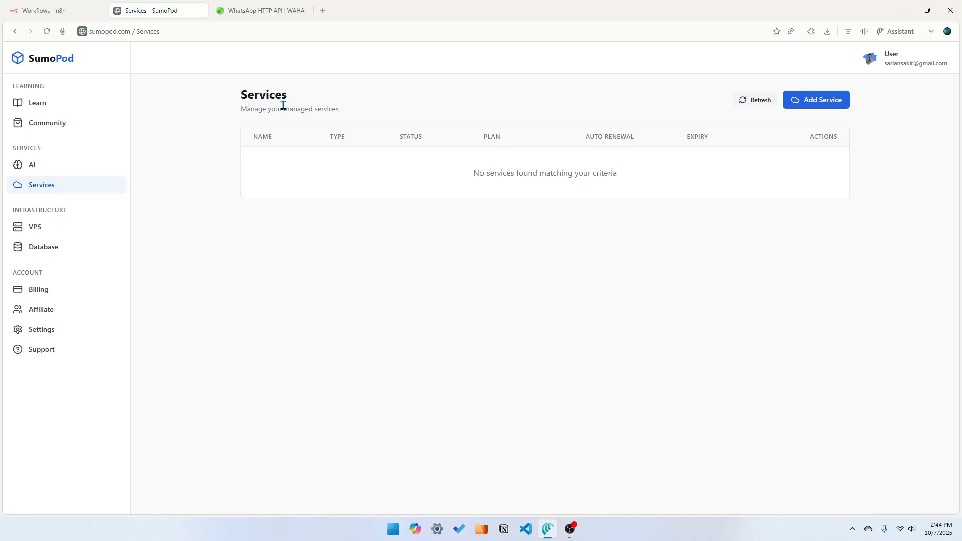
Open the WAHA Plus Cloud deployment page and review its template and billing cycle options
left_click(834, 106)
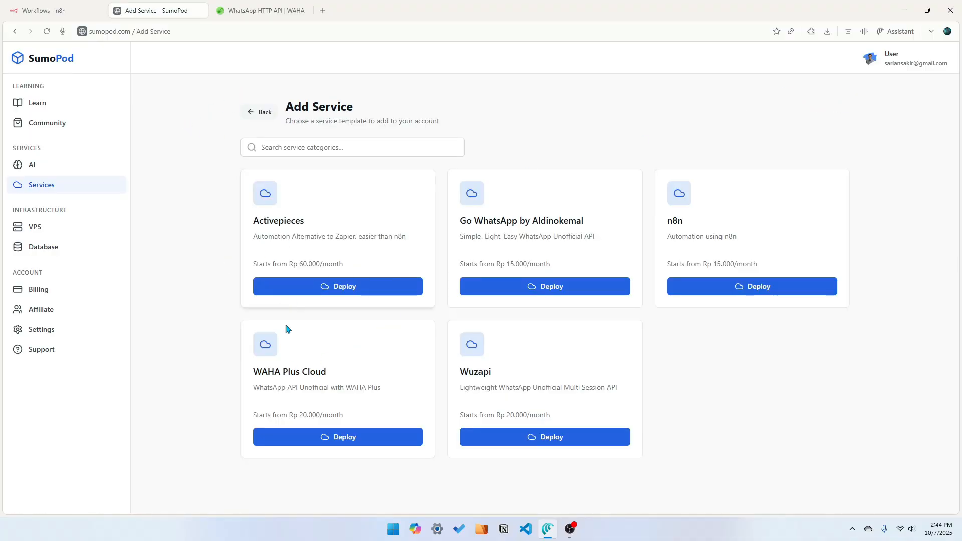
left_click(340, 438)
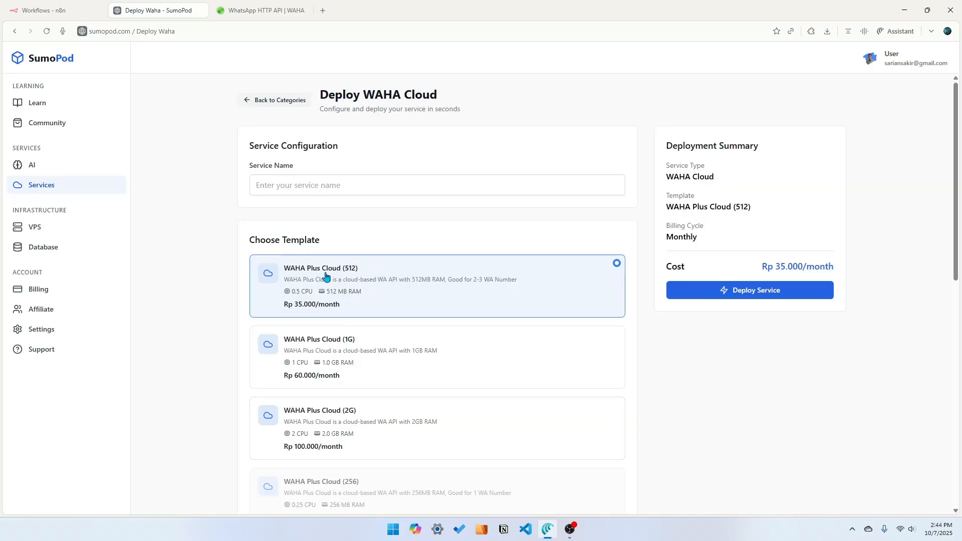
scroll(295, 336, "down", 9)
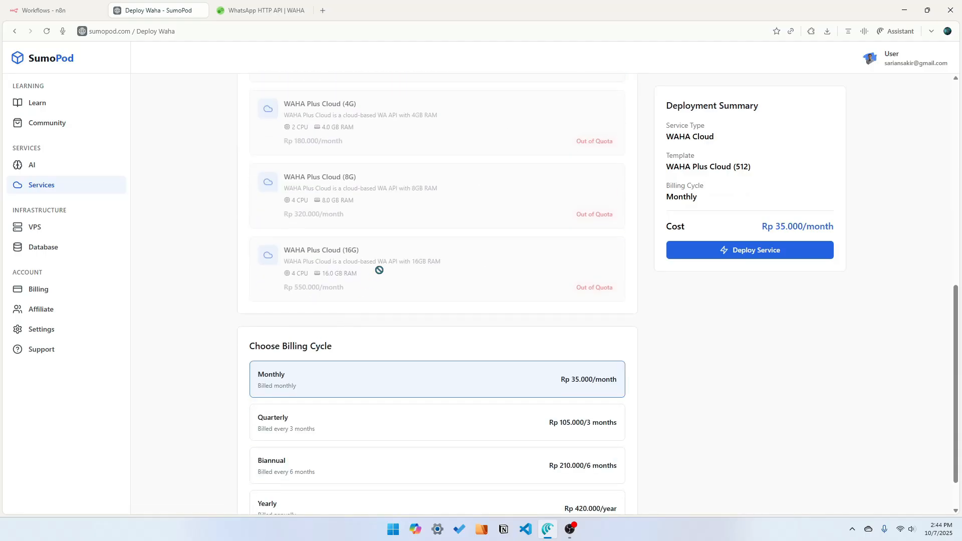
scroll(371, 278, "up", 3)
scroll(364, 287, "up", 6)
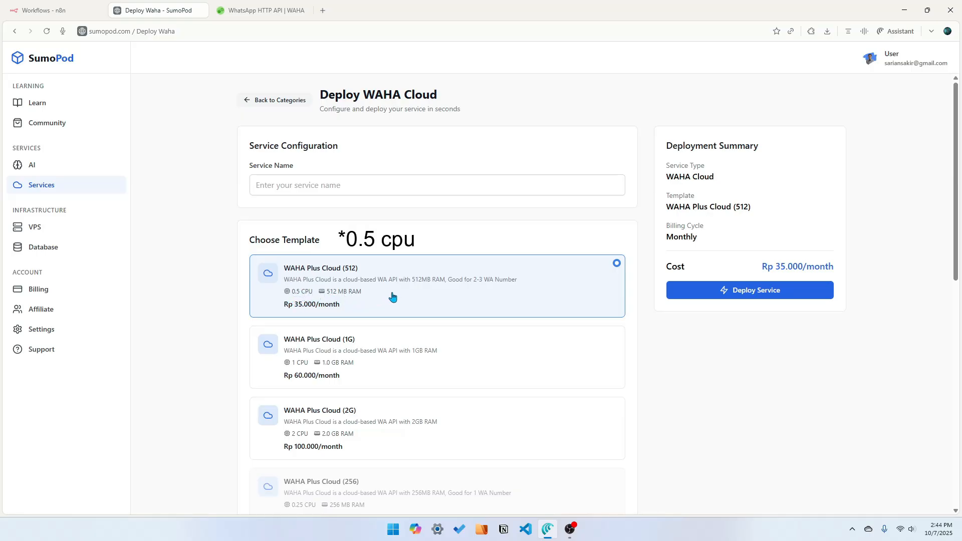
Name the service waha and deploy it with the WAHA Plus Cloud (512) template, agreeing to the terms
left_click(313, 185)
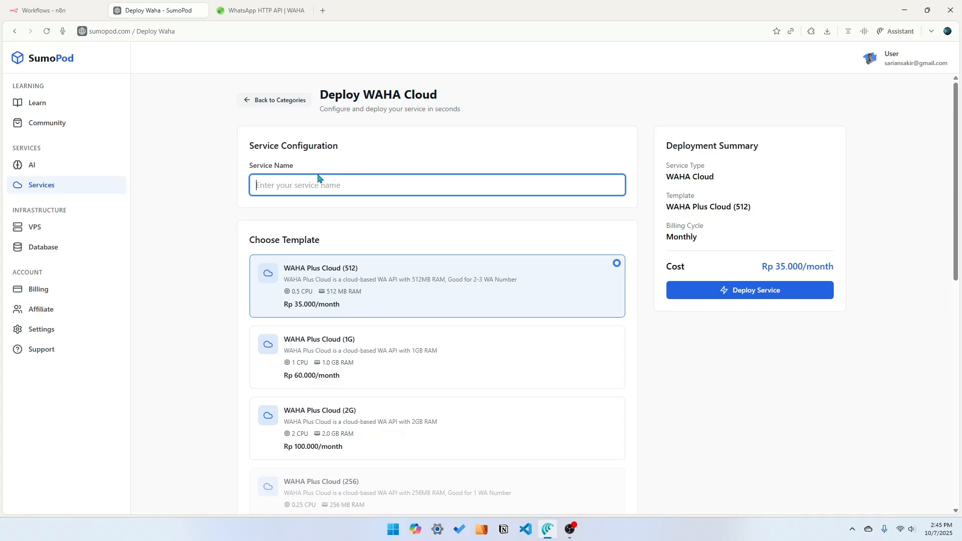
type("waha")
scroll(797, 453, "down", 10)
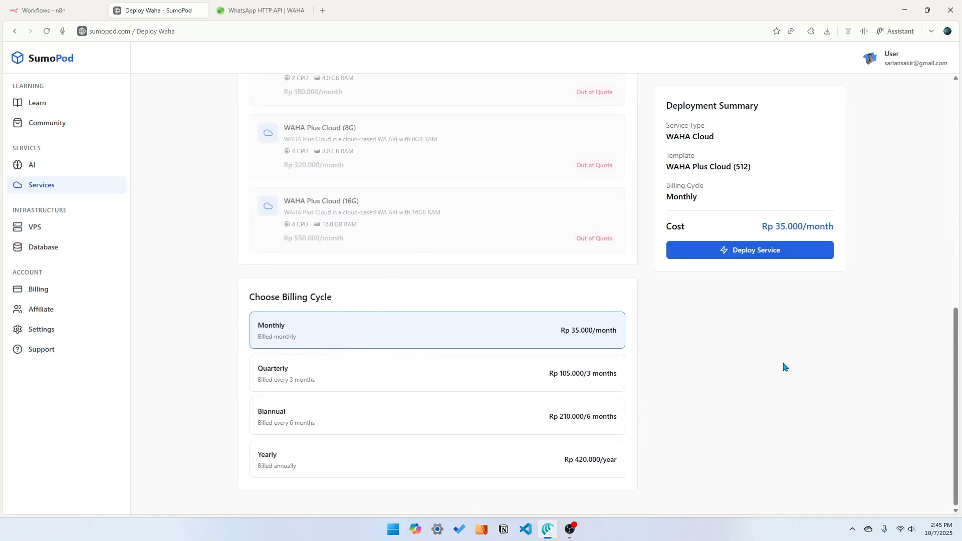
scroll(789, 379, "up", 10)
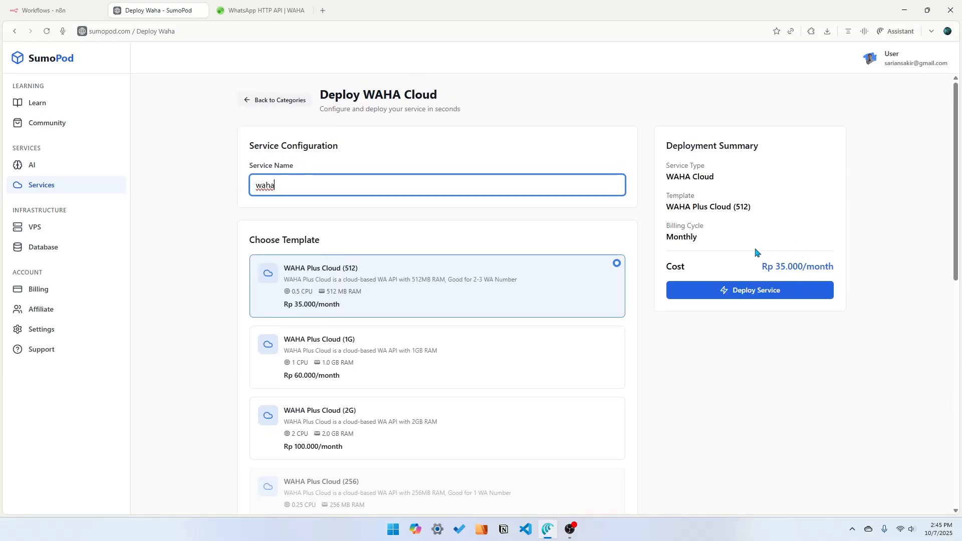
left_click(764, 294)
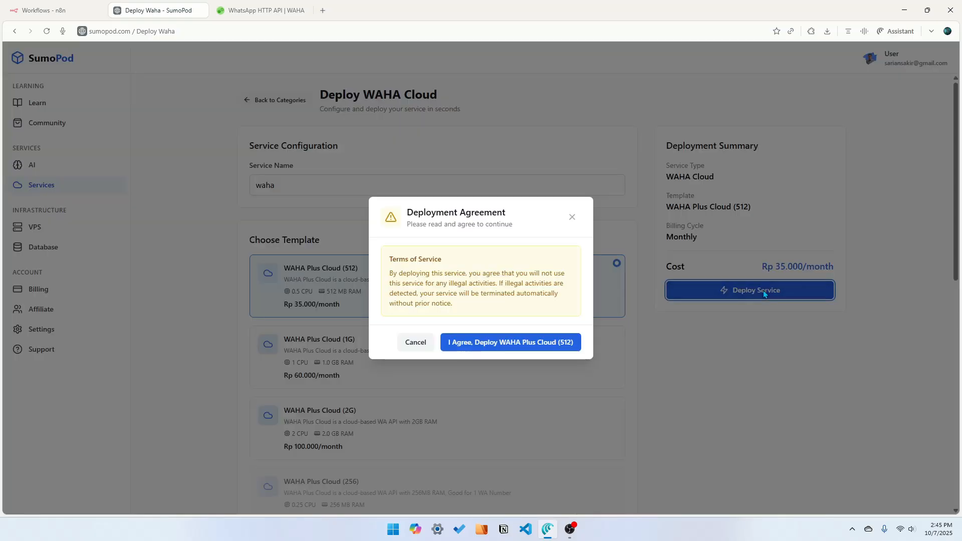
left_click(526, 344)
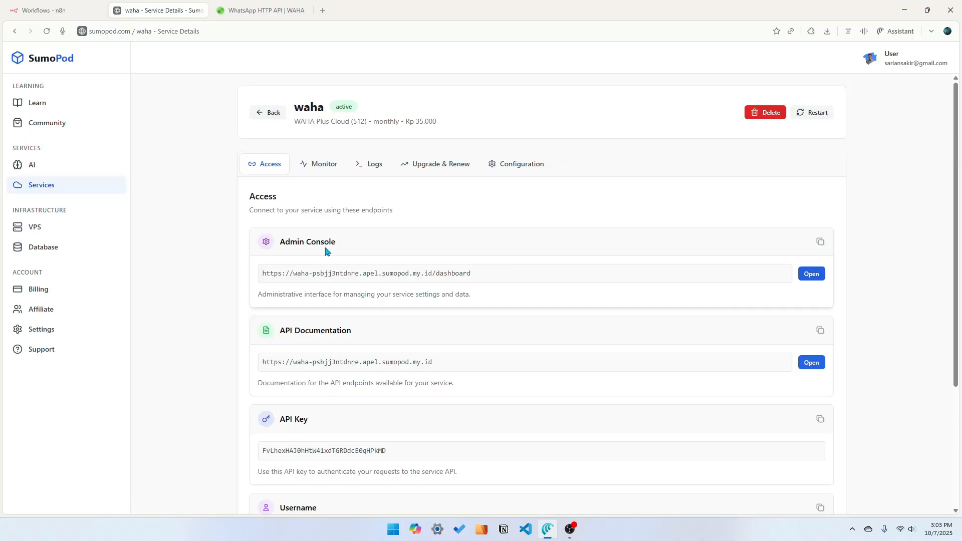
Open the deployed service's admin console dashboard and start editing the WAHA worker
left_click(811, 274)
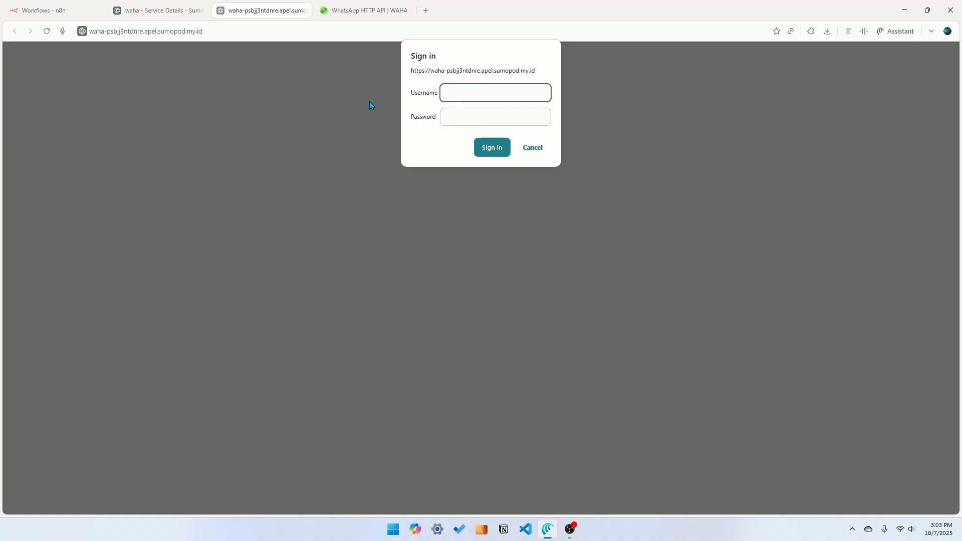
left_click(166, 13)
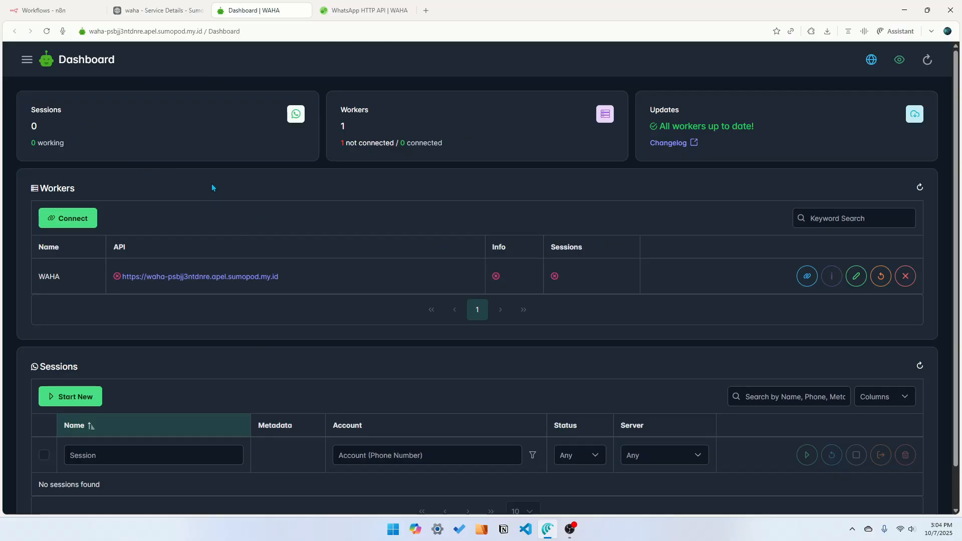
left_click(857, 276)
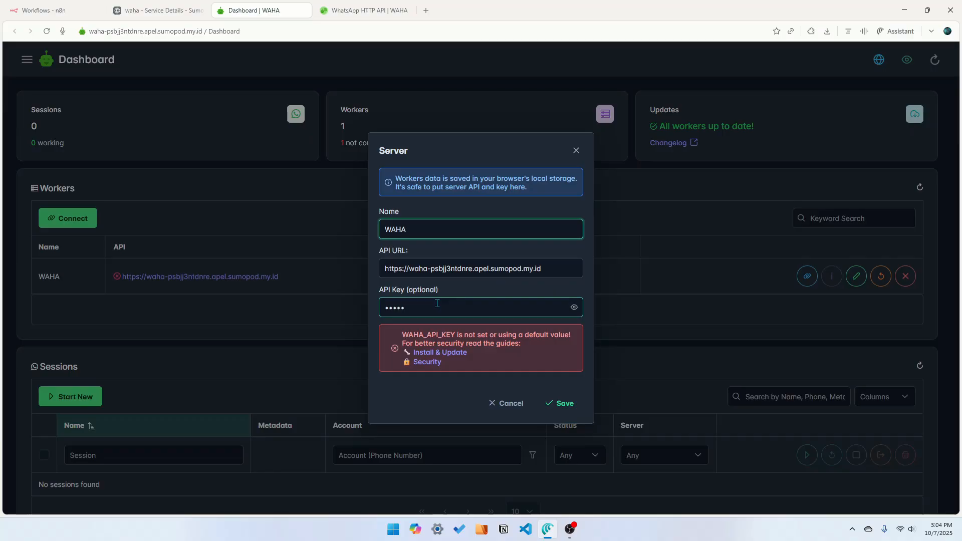
Copy the service's API key from SumoPod, paste it into the worker's API Key field, and save
left_click(158, 14)
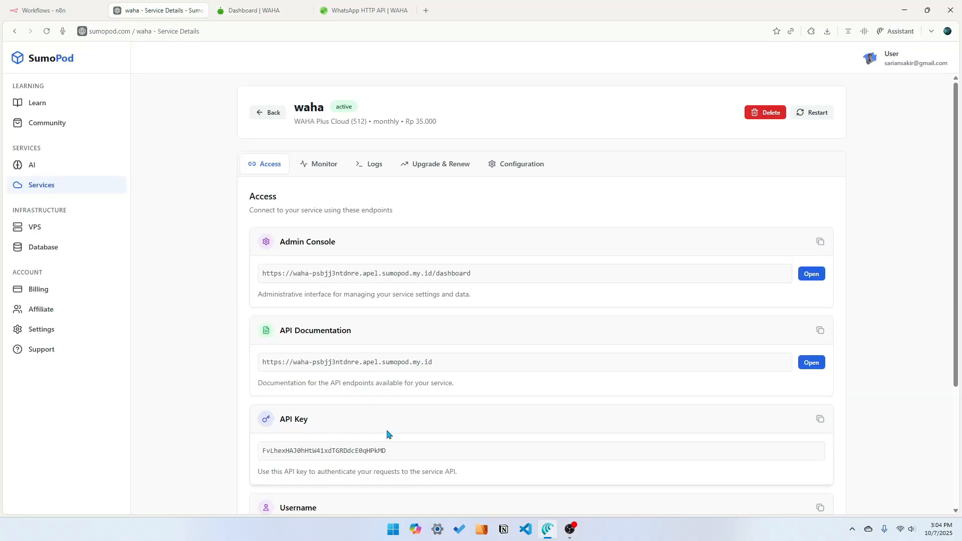
left_click(820, 419)
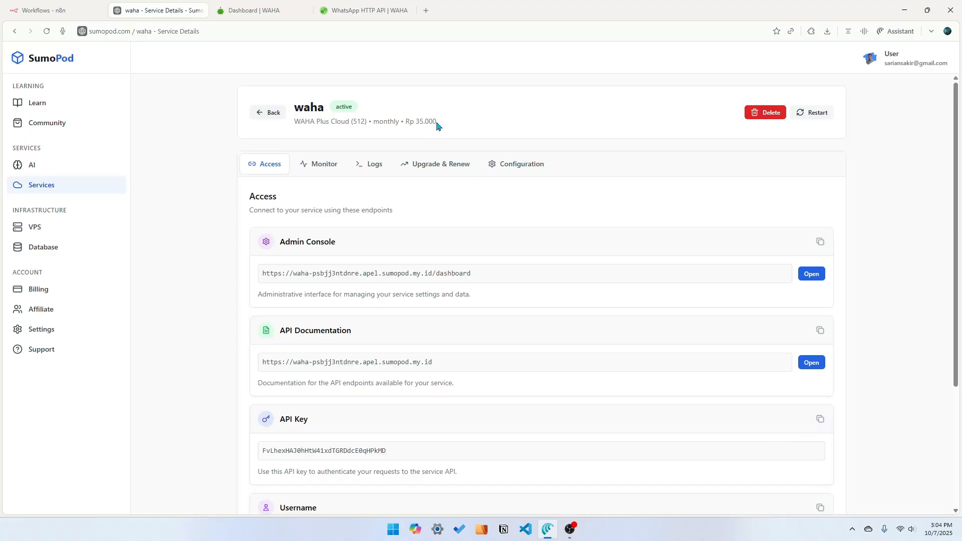
left_click(271, 7)
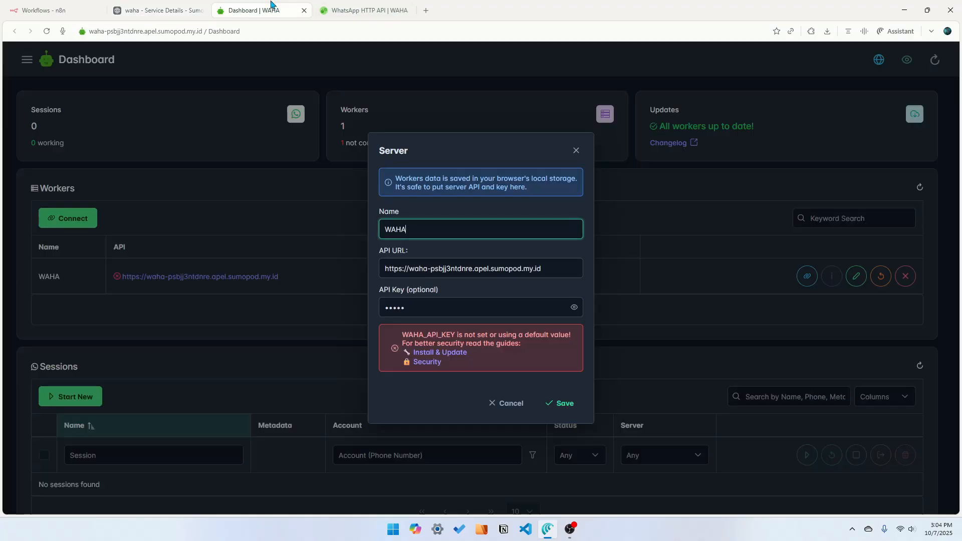
left_click(441, 303)
left_click_drag(441, 303, 367, 311)
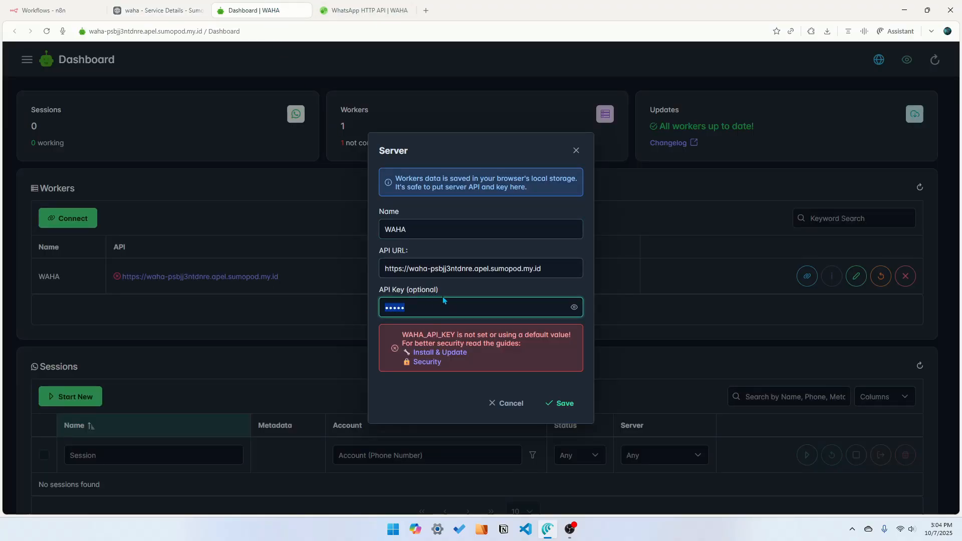
key("ctrl+v")
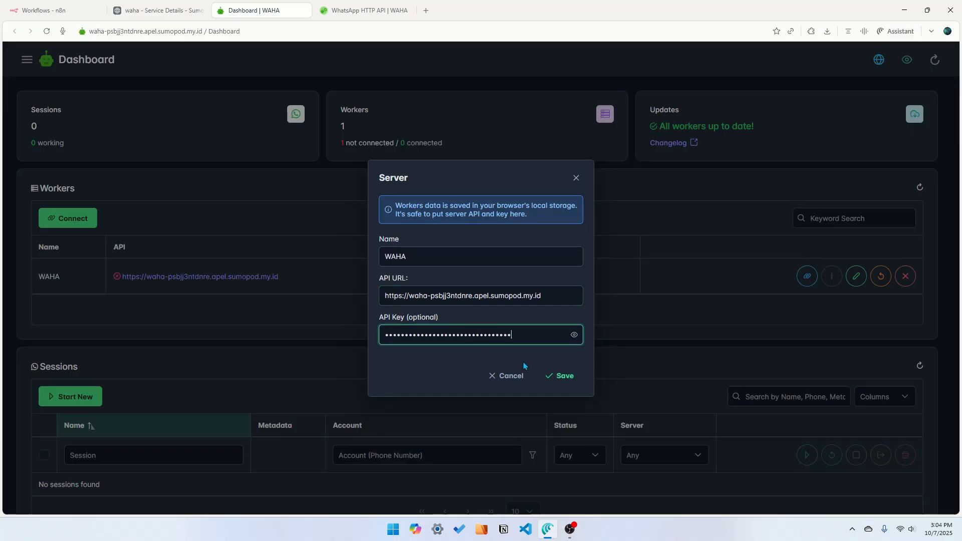
left_click(561, 376)
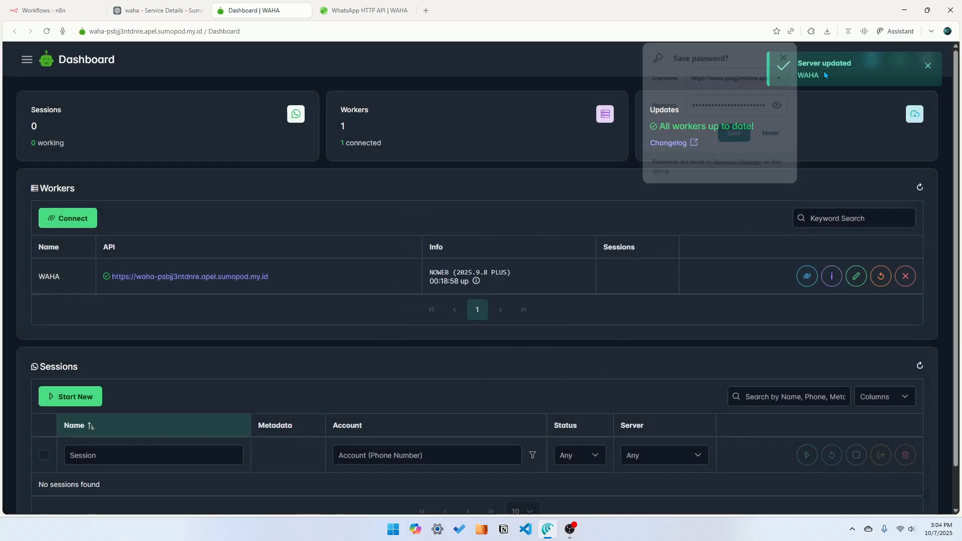
Create a new session named default on the WAHA worker with the default engine settings
left_click(785, 58)
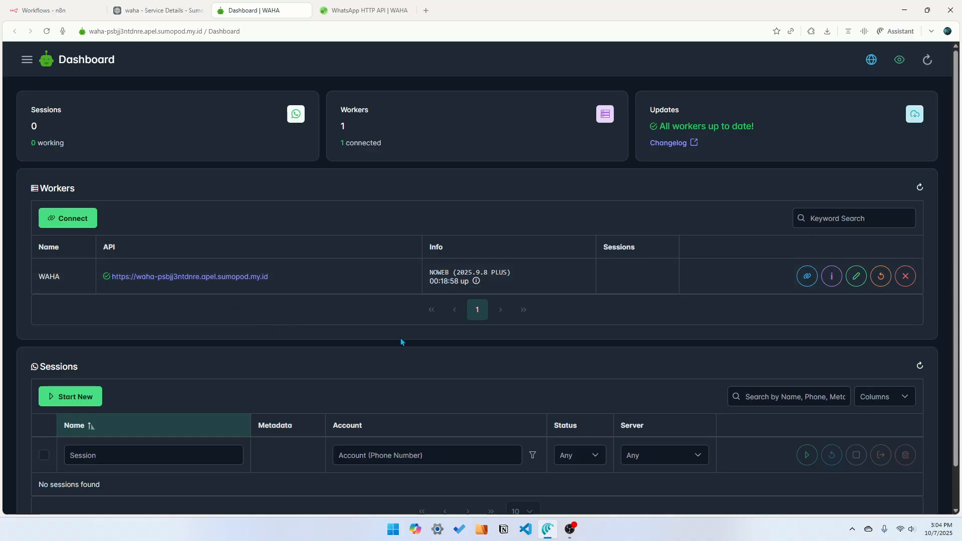
scroll(401, 339, "down", 2)
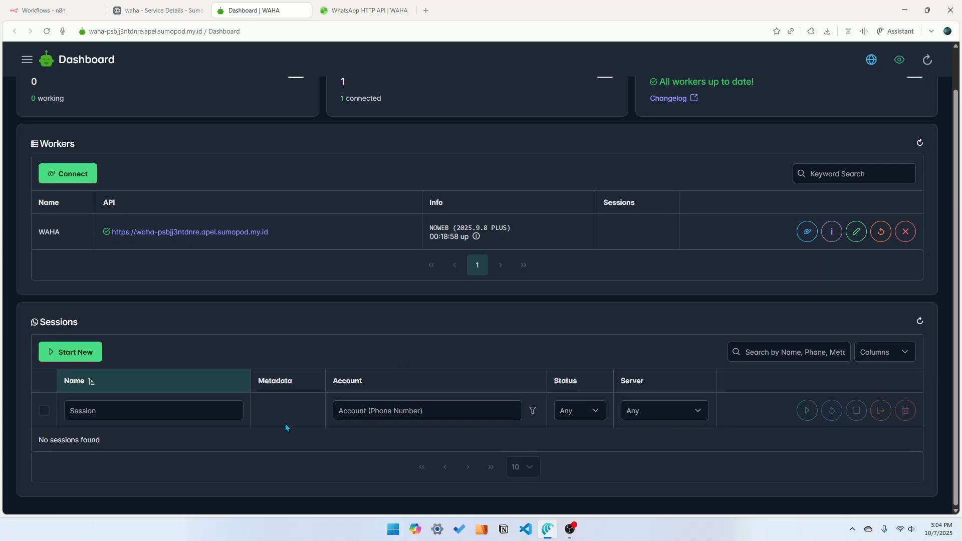
left_click(86, 355)
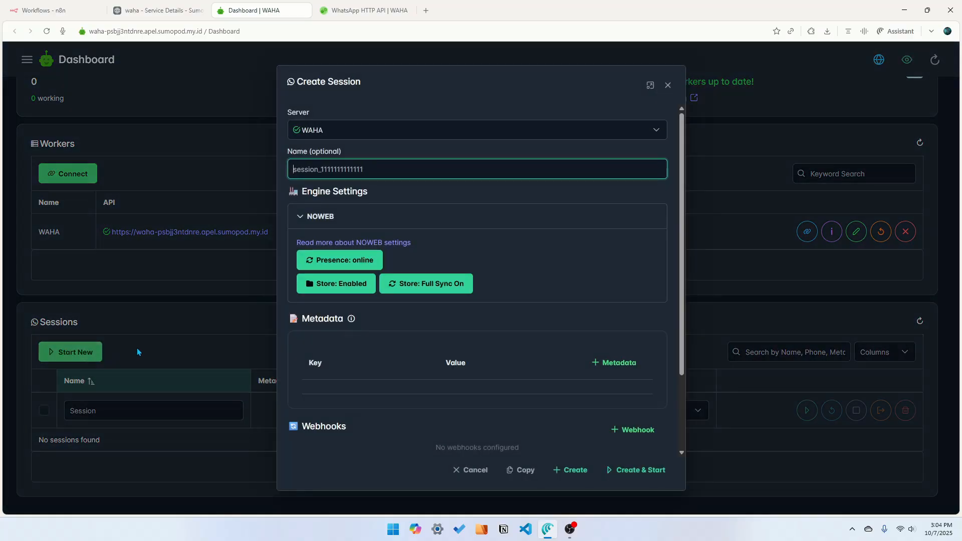
left_click(325, 173)
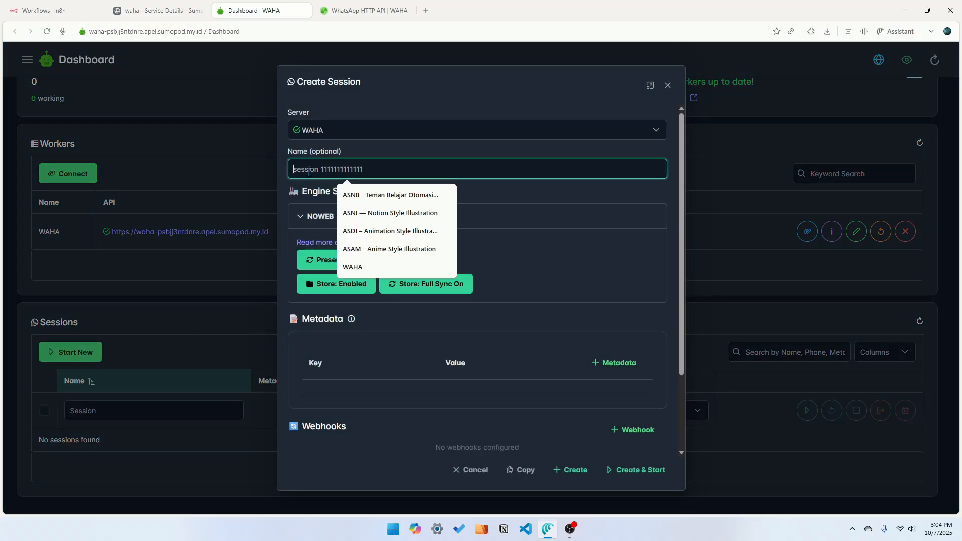
type("default")
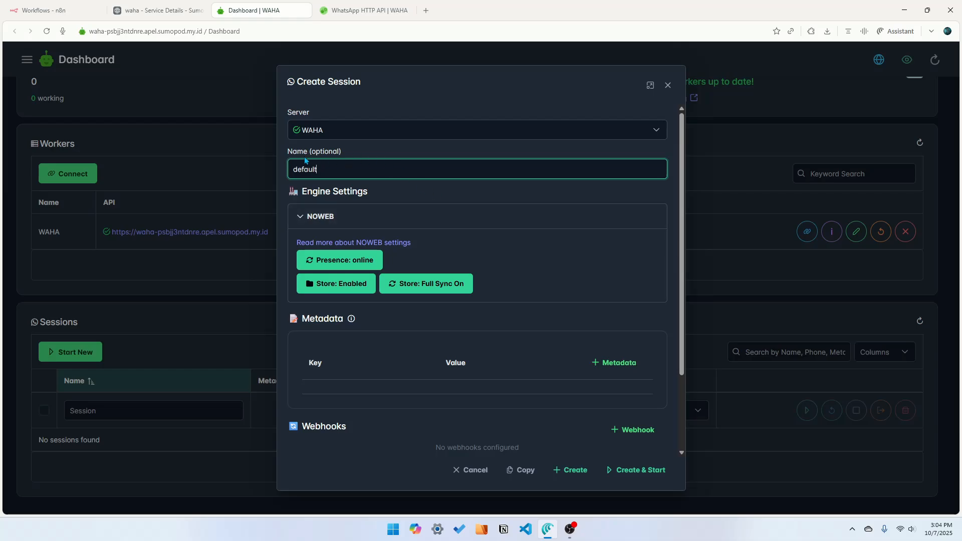
scroll(486, 268, "down", 2)
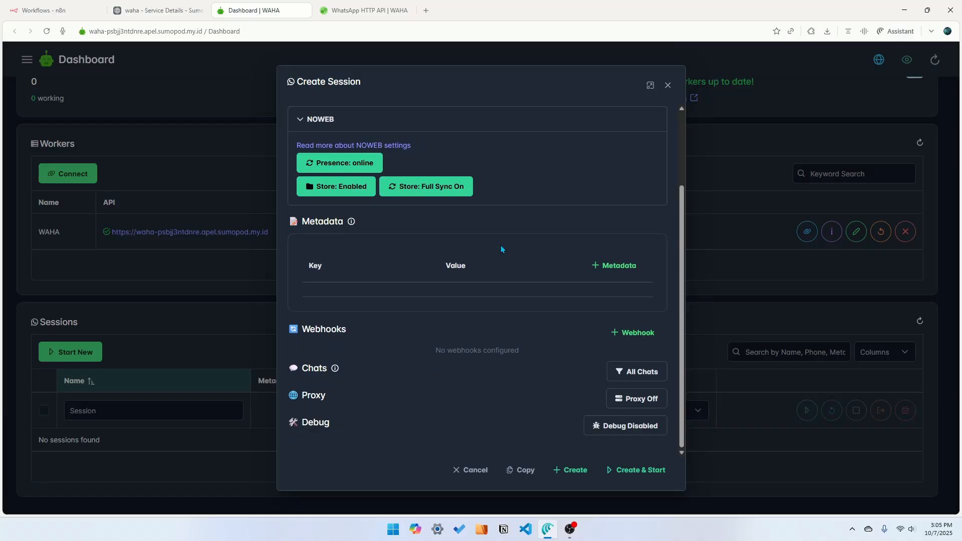
scroll(499, 246, "up", 2)
scroll(429, 301, "down", 2)
scroll(458, 325, "up", 2)
left_click(320, 166)
scroll(505, 336, "down", 2)
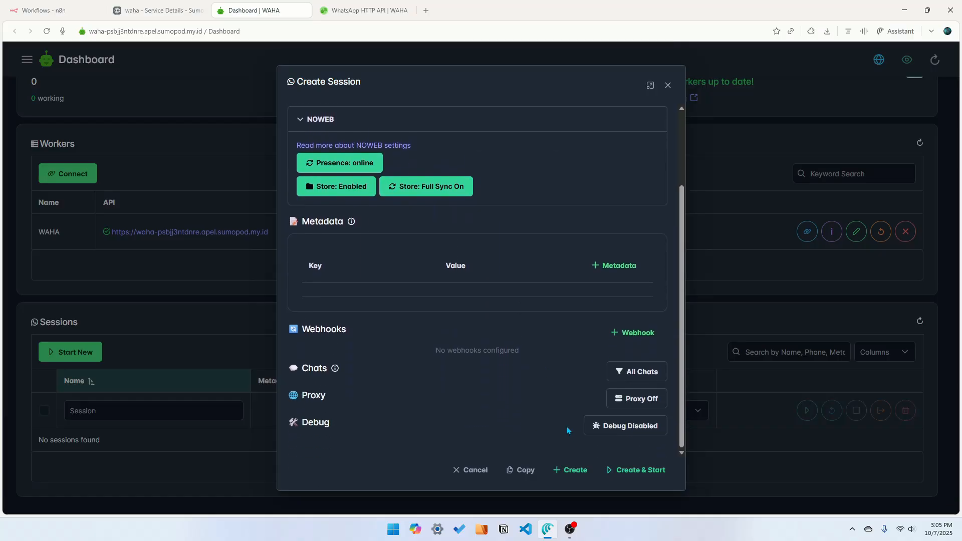
left_click(576, 472)
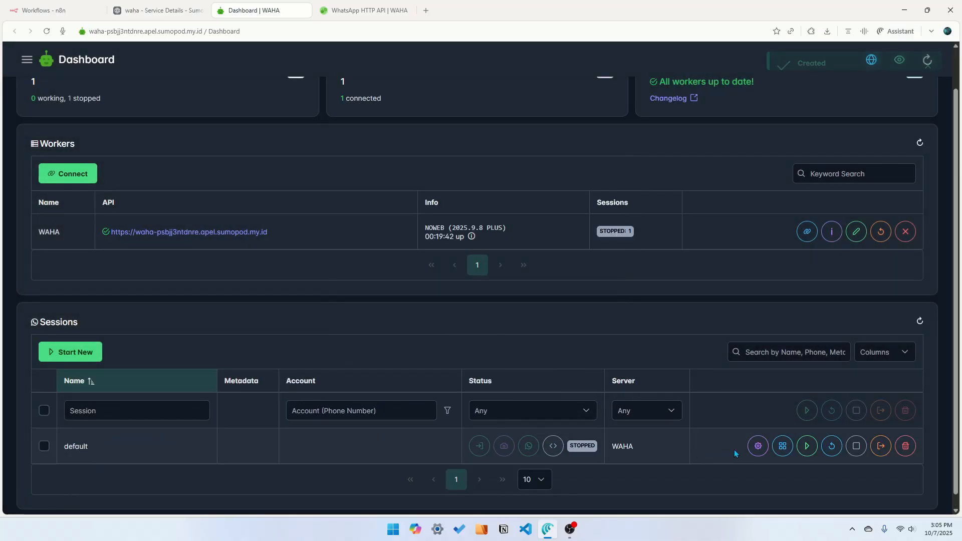
Start the default session and open its QR code to link the WhatsApp account
left_click(807, 446)
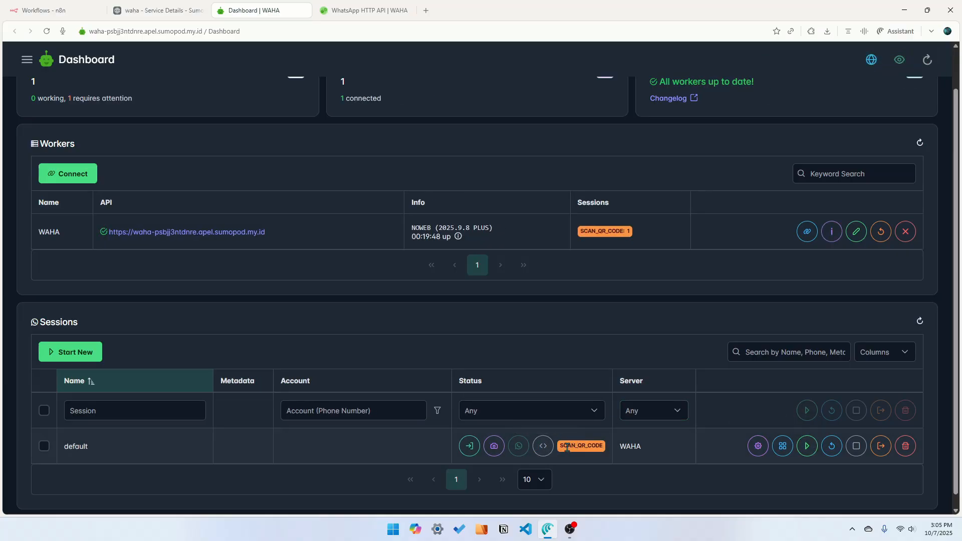
left_click(494, 447)
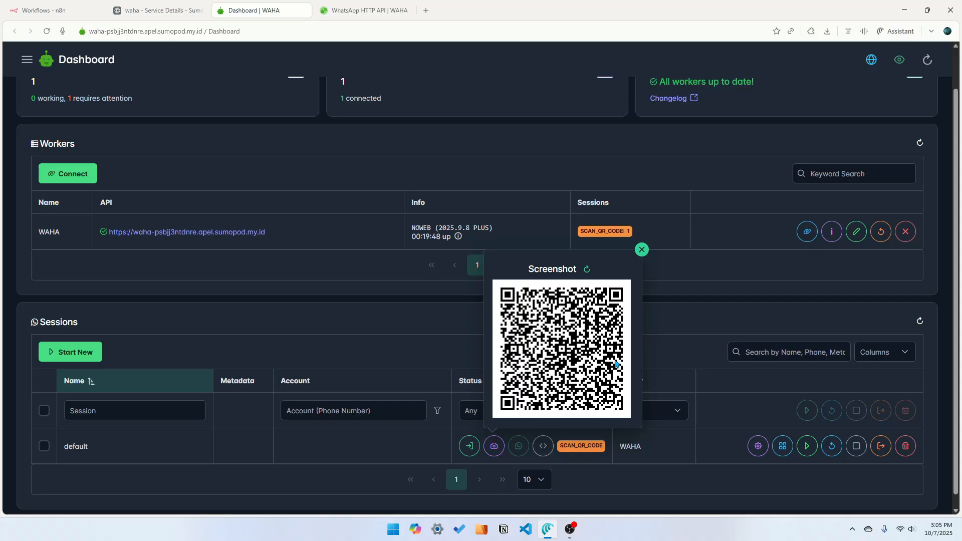
left_click(401, 337)
scroll(541, 391, "down", 1)
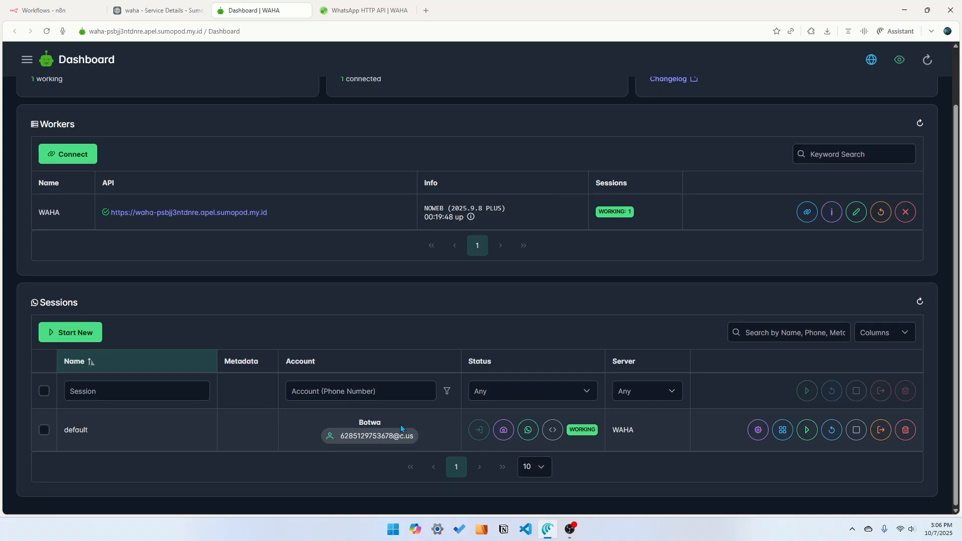
scroll(481, 419, "up", 2)
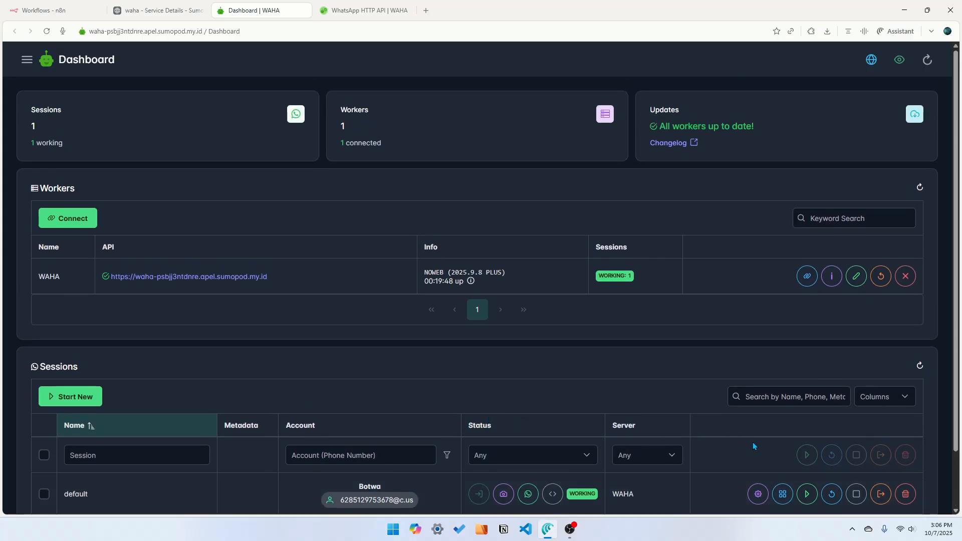
scroll(753, 443, "down", 2)
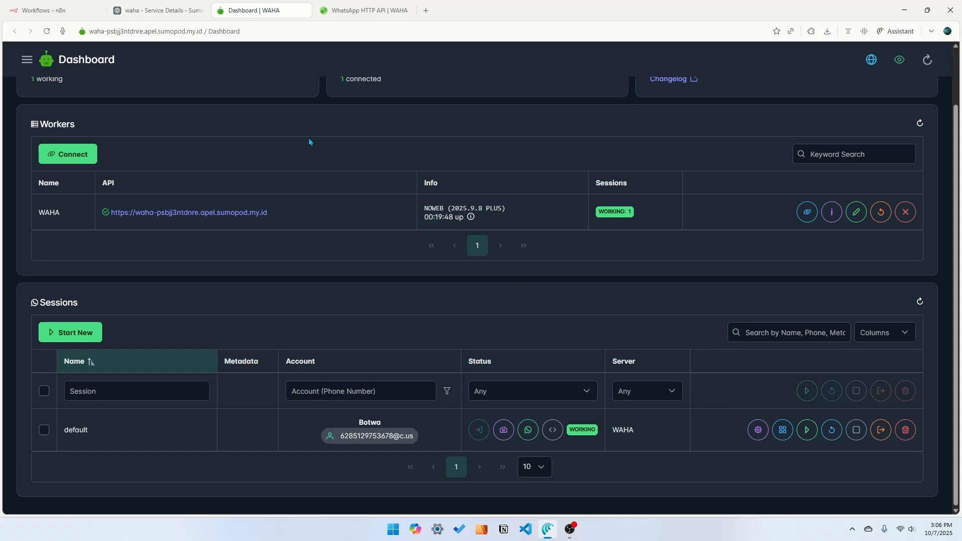
Switch to n8n and open the Community nodes settings page
left_click(64, 11)
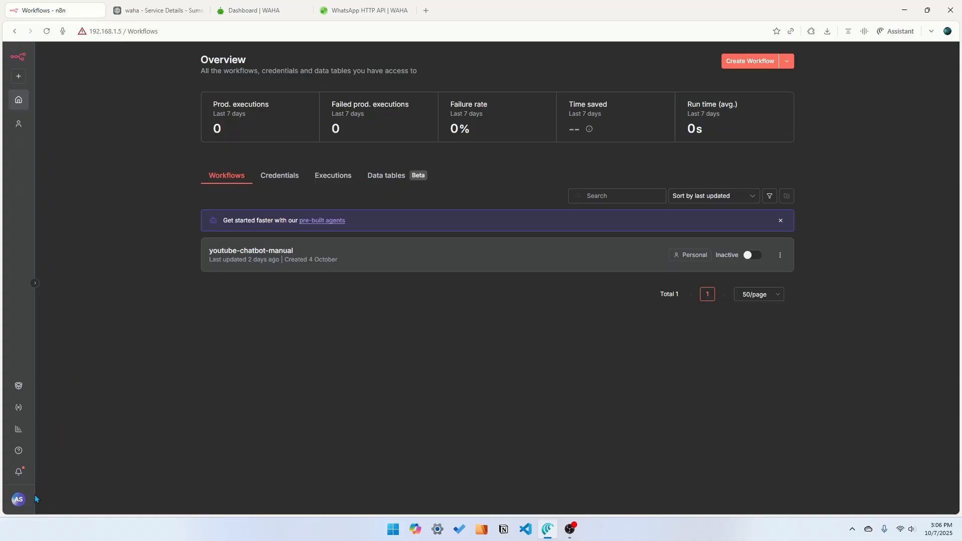
left_click(20, 500)
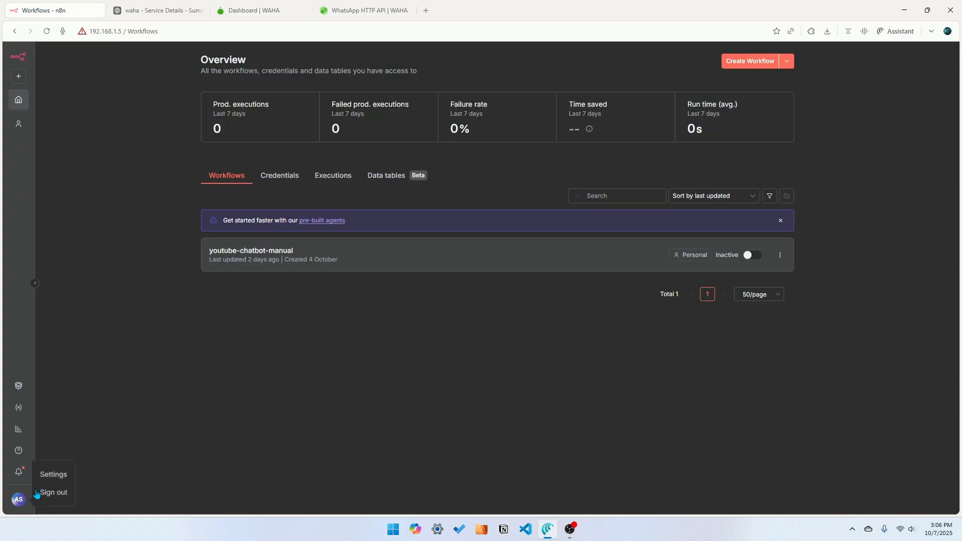
left_click(61, 477)
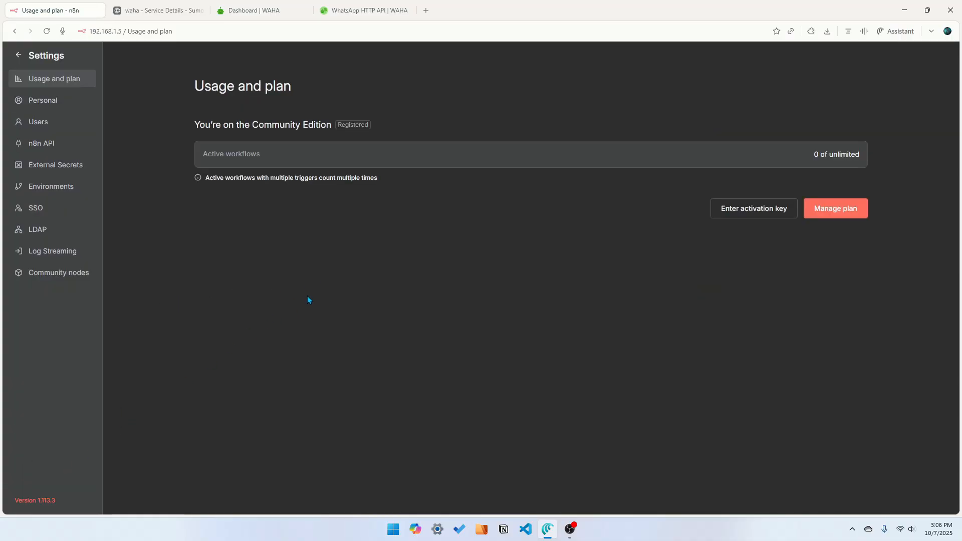
left_click(80, 283)
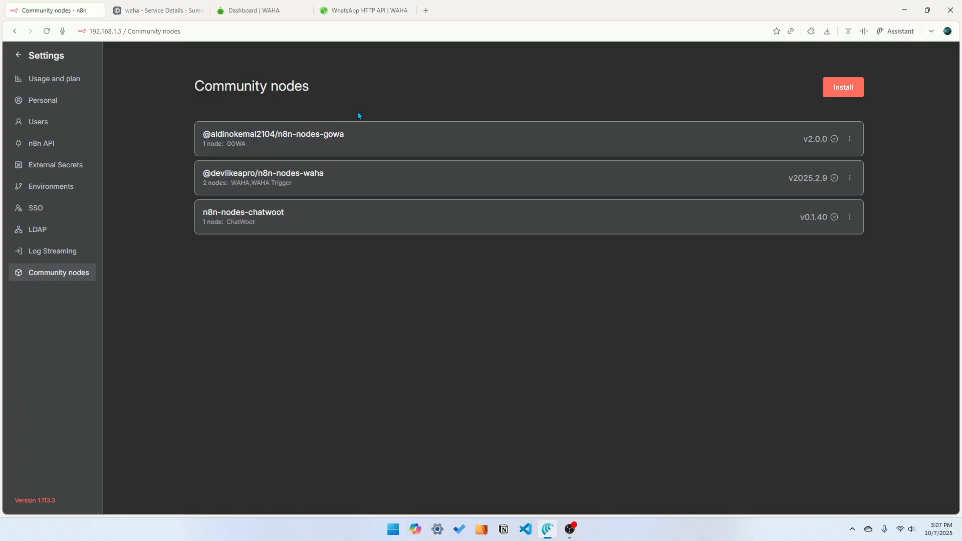
left_click(842, 91)
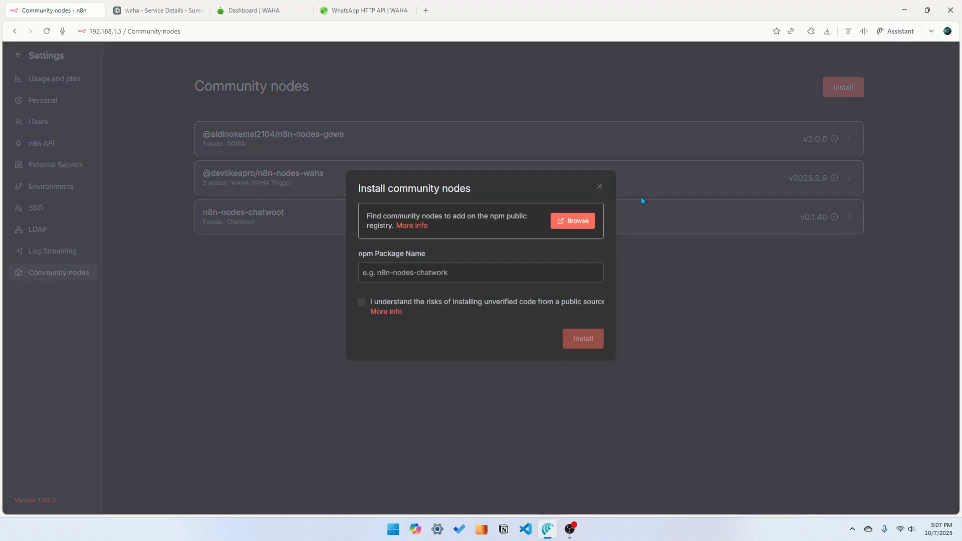
left_click(572, 222)
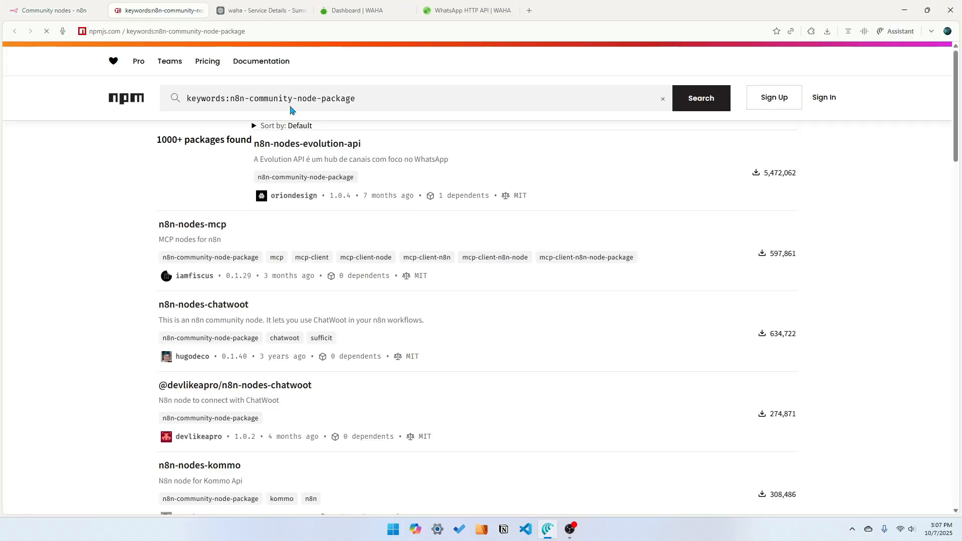
type("waha")
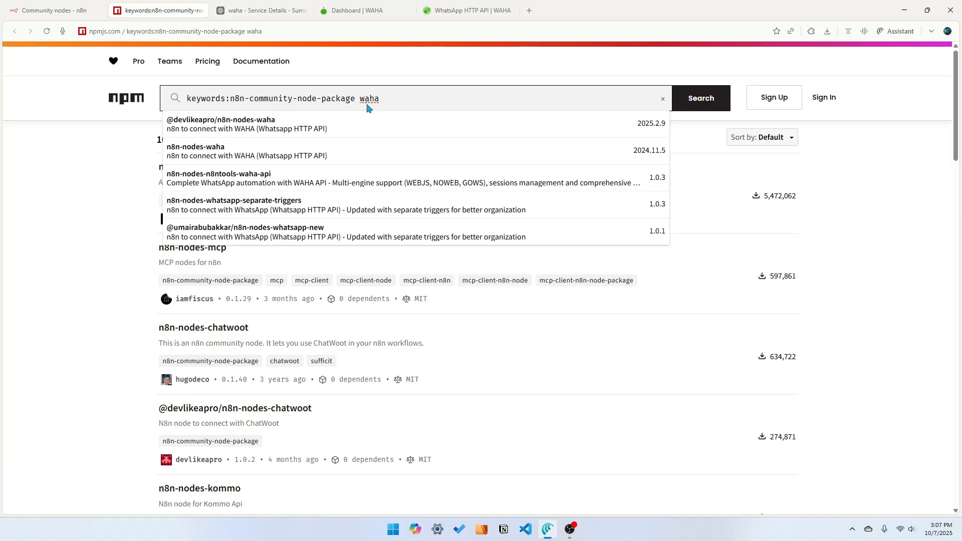
left_click(271, 125)
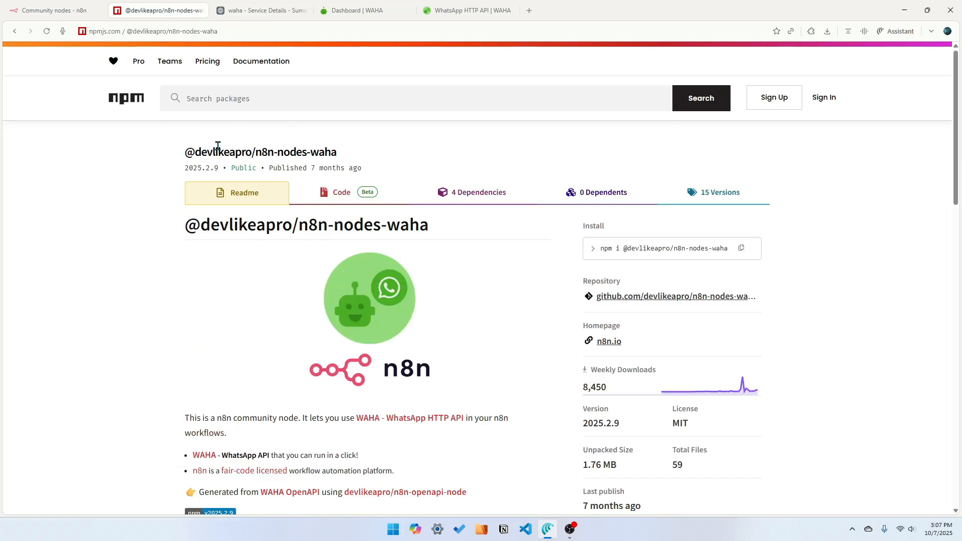
left_click_drag(186, 225, 443, 225)
key("ctrl+c")
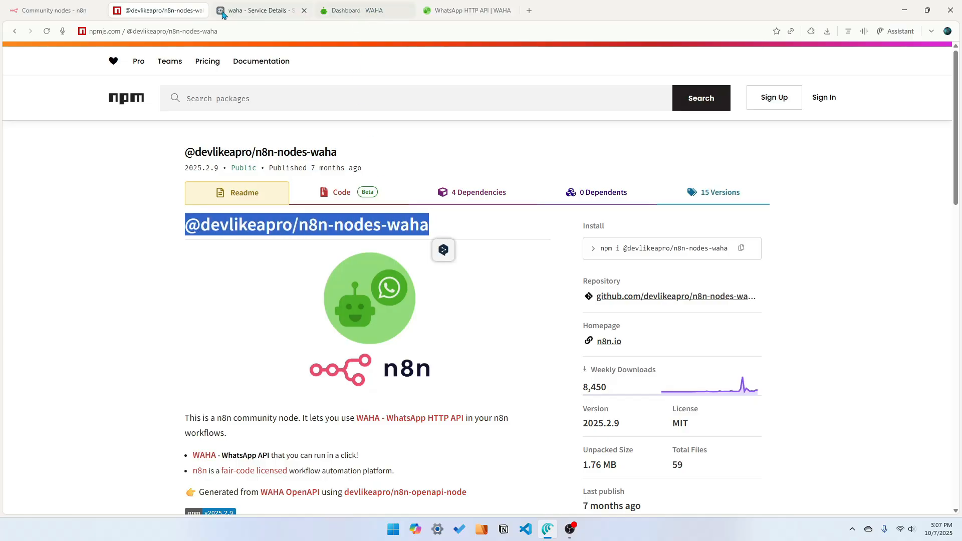
Paste the package name into the install community nodes dialog, accept the risks, and close the dialog
left_click(48, 10)
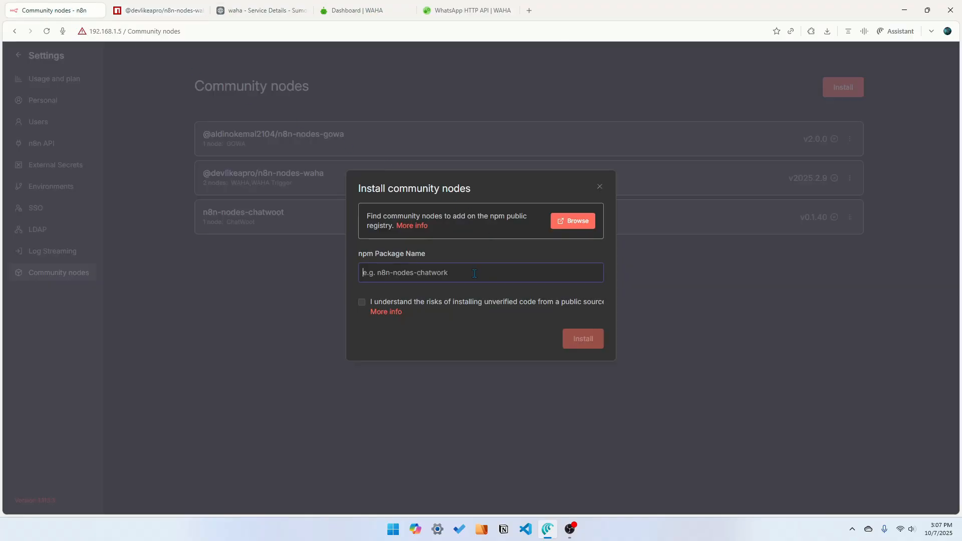
key("ctrl+v")
left_click(361, 303)
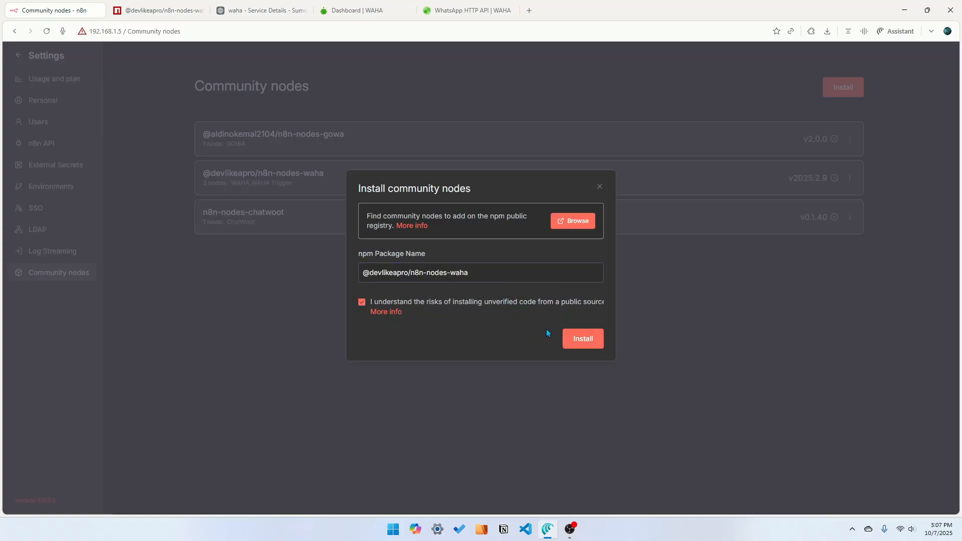
left_click(600, 187)
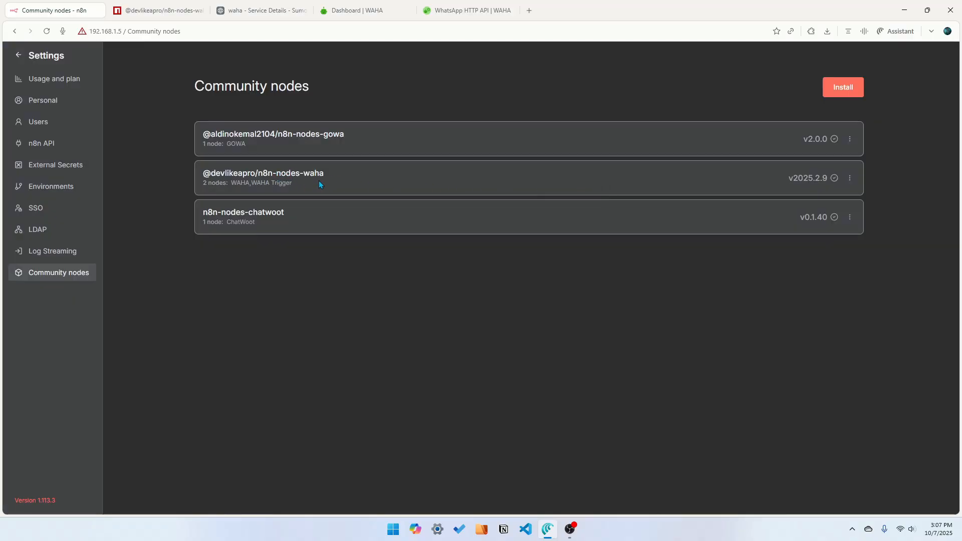
Create a new workflow and add a WAHA Trigger node as its first step
left_click(42, 56)
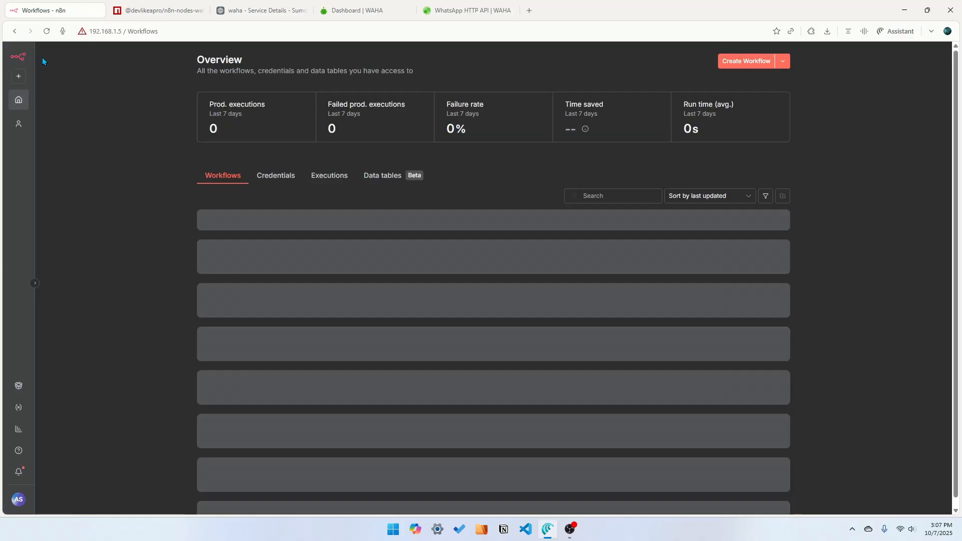
left_click(751, 62)
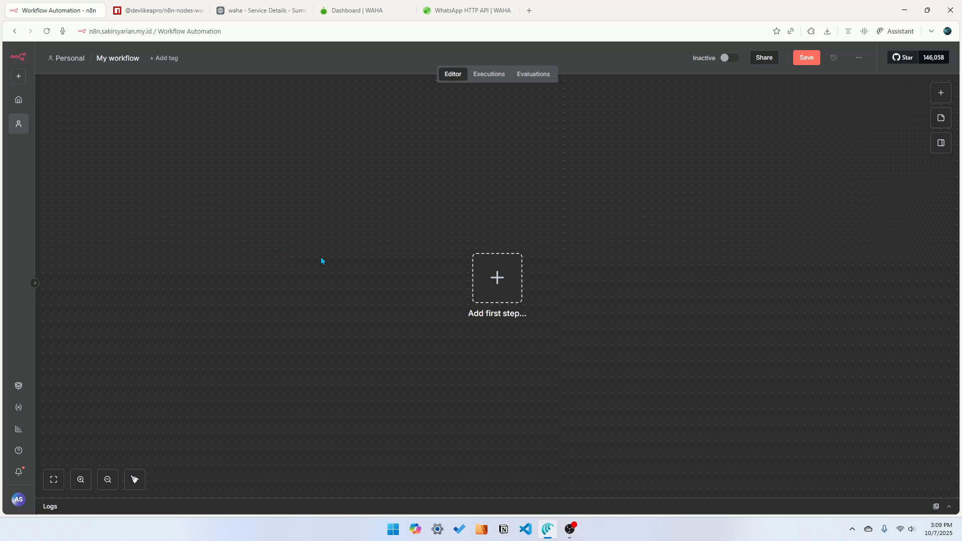
left_click(937, 95)
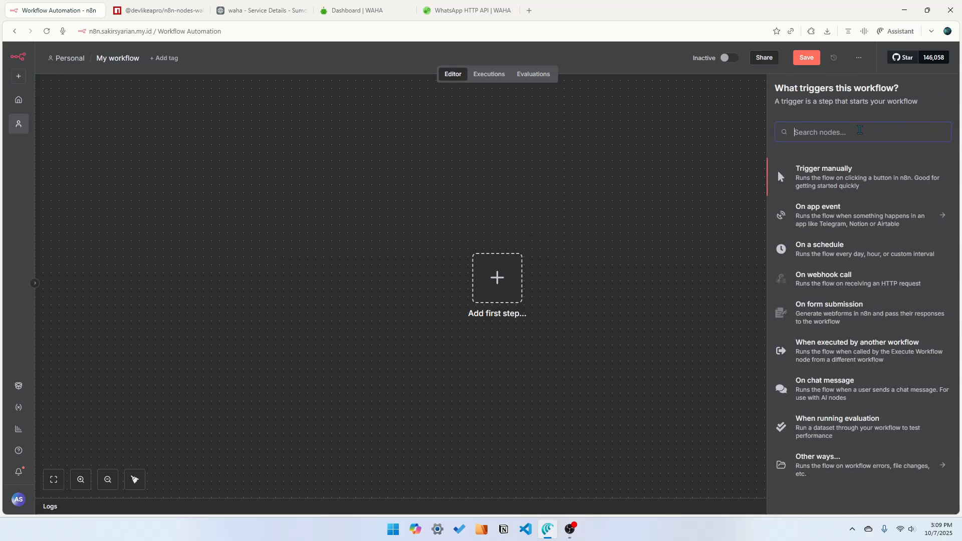
type("waha")
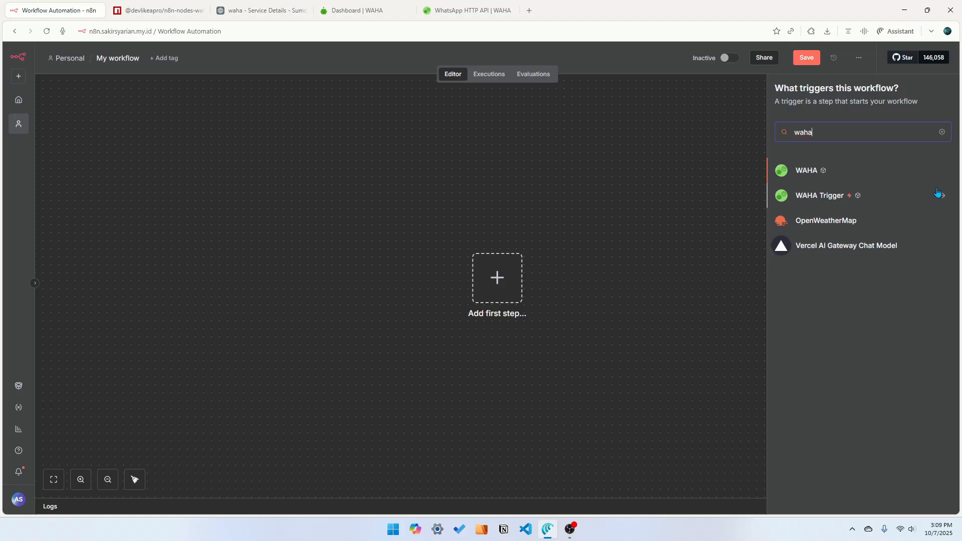
left_click(820, 198)
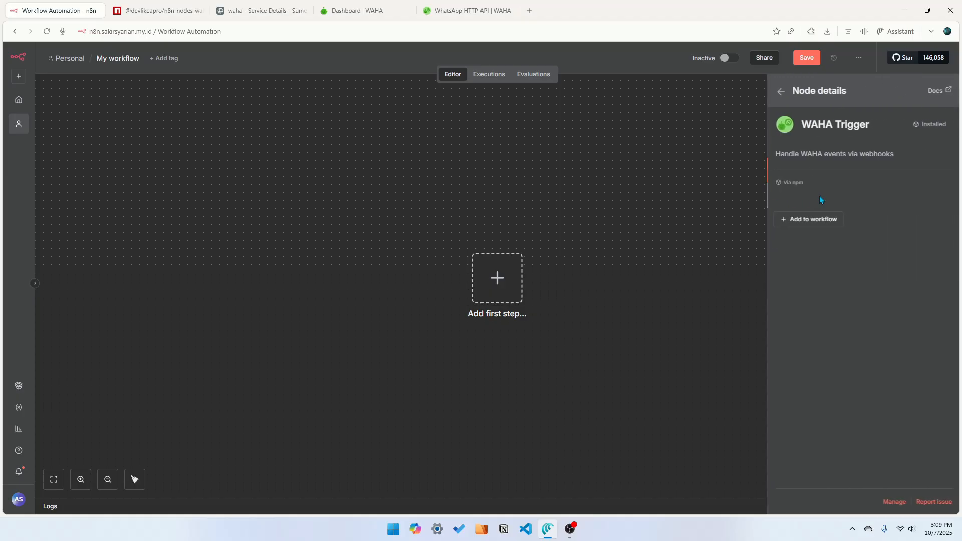
left_click(810, 221)
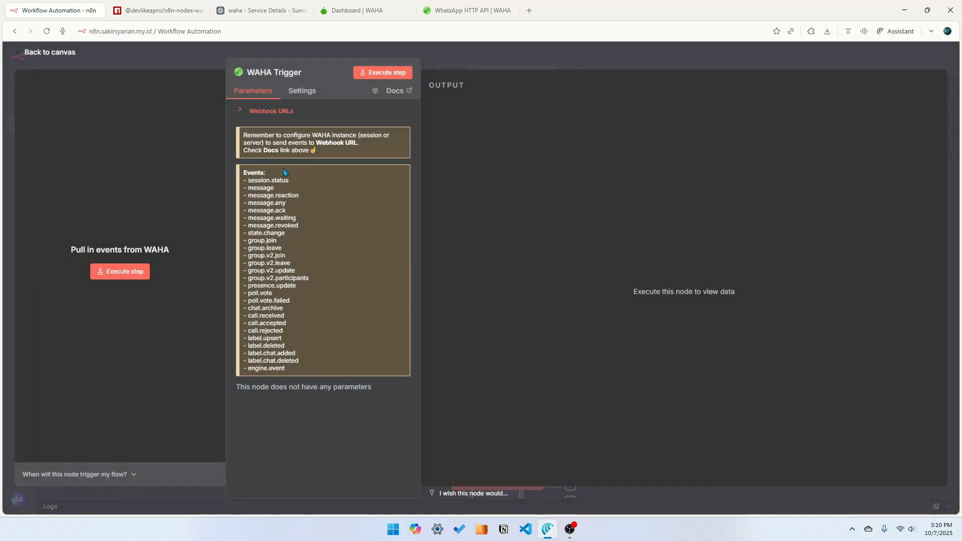
Expand the trigger's webhook URLs, compare Test and Production, and copy the Test URL
left_click(272, 111)
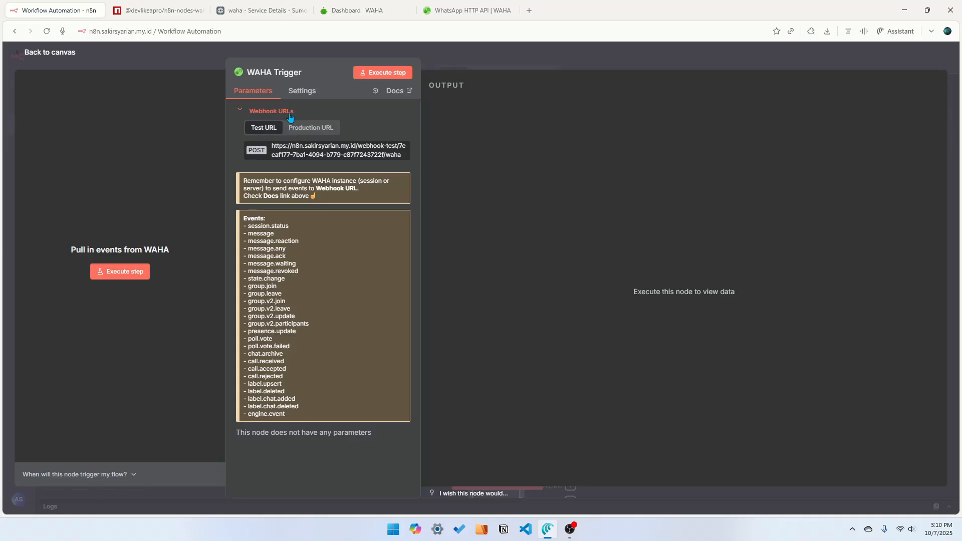
left_click(313, 130)
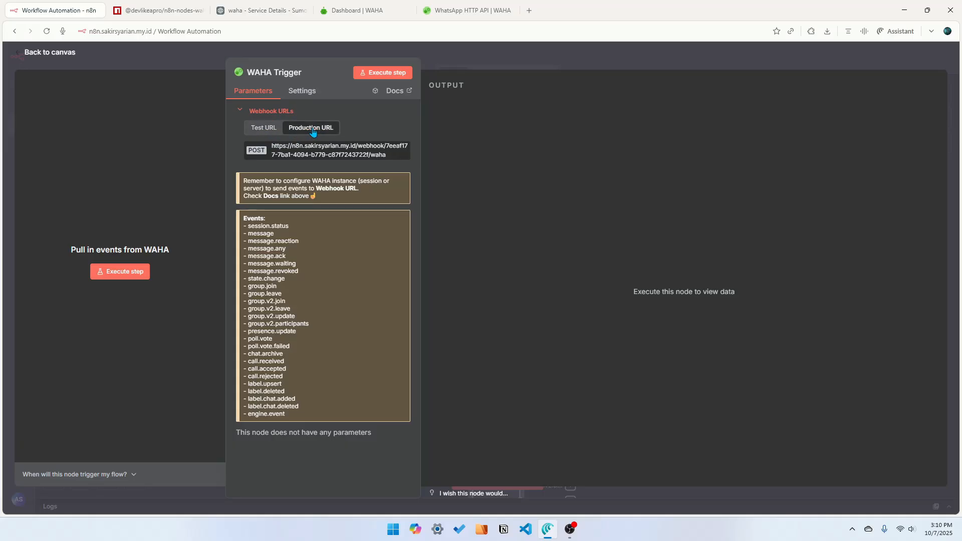
left_click(263, 128)
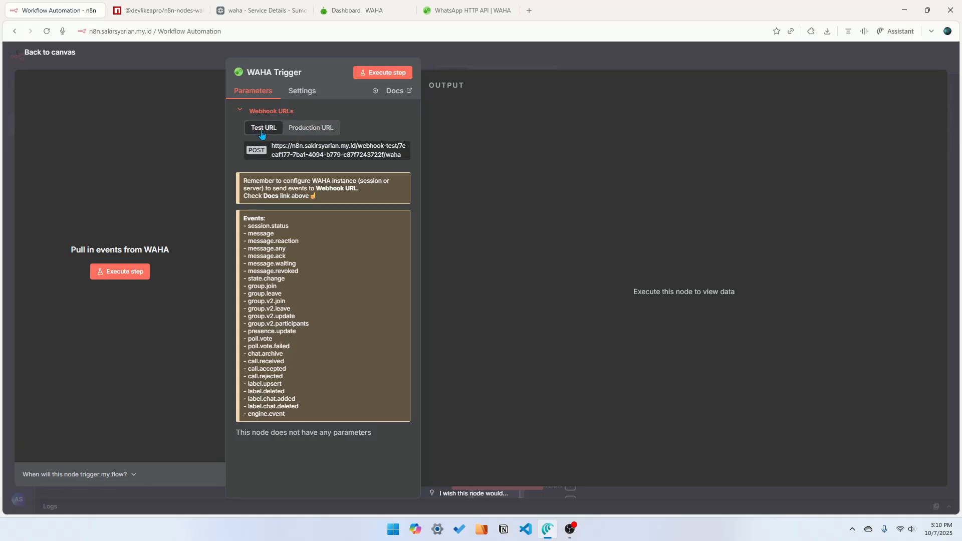
left_click(310, 158)
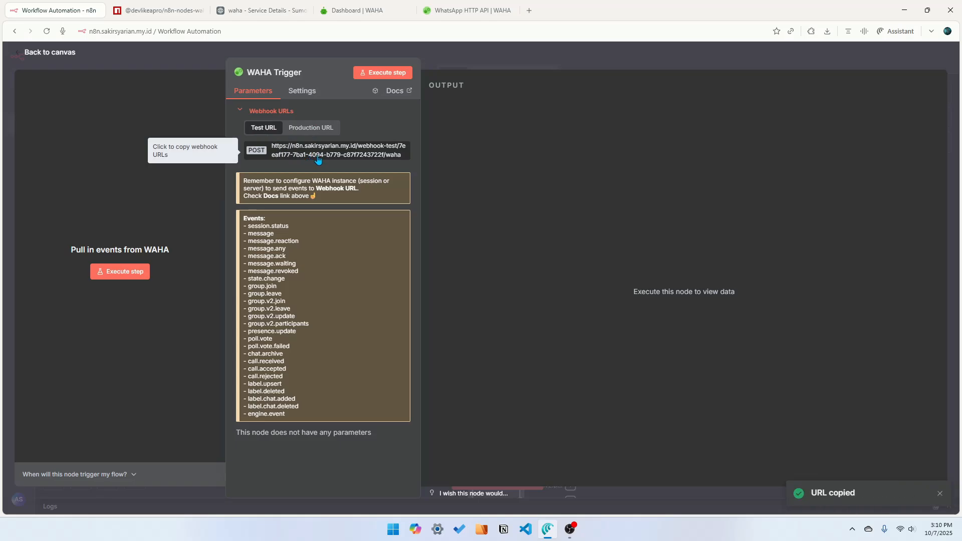
Open the default session's settings in the WAHA dashboard and add a webhook using the copied n8n Test URL
left_click(371, 12)
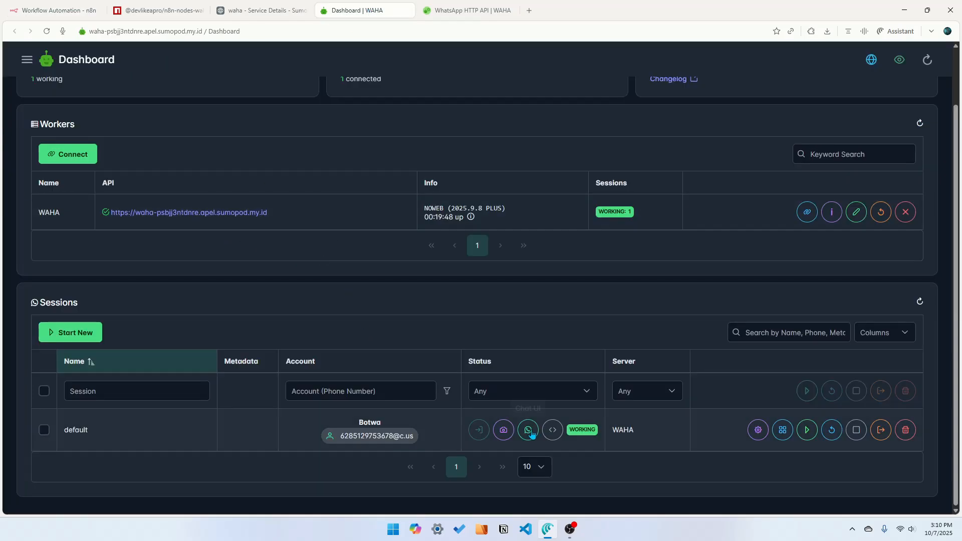
left_click(759, 431)
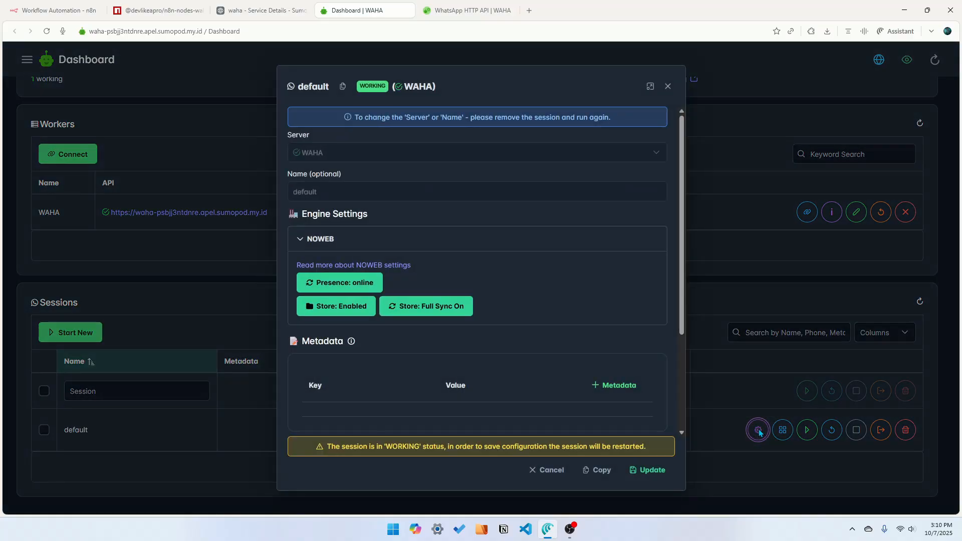
scroll(452, 339, "down", 3)
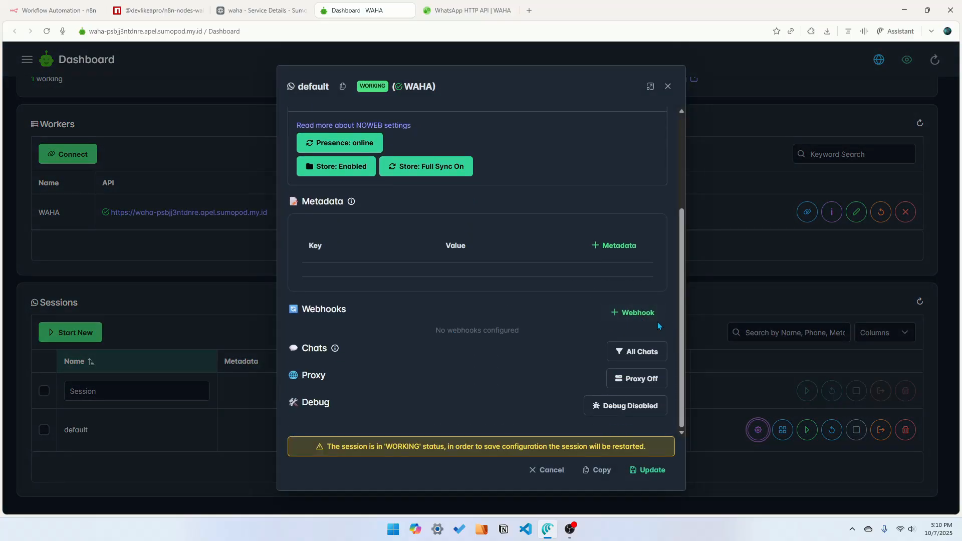
left_click(633, 312)
scroll(427, 349, "down", 3)
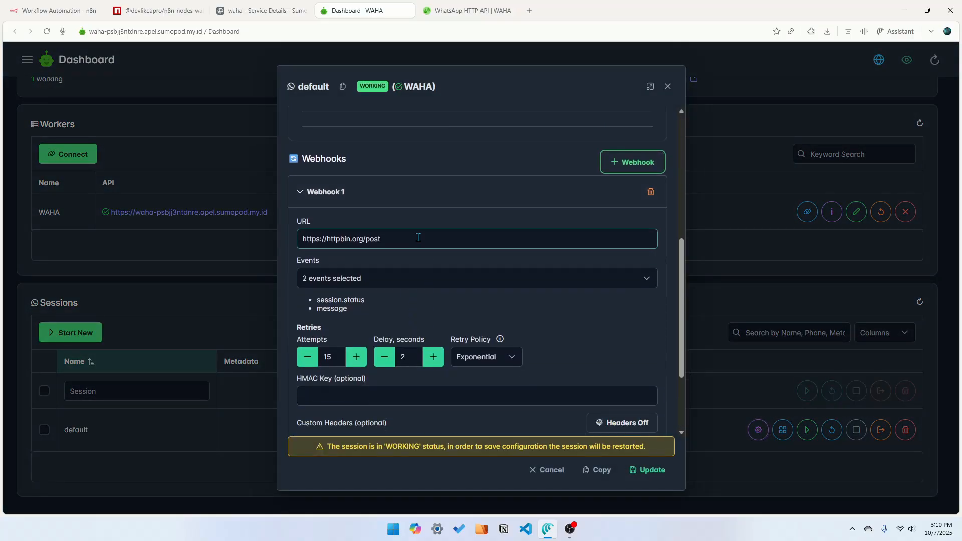
left_click_drag(441, 239, 265, 246)
key("ctrl+v")
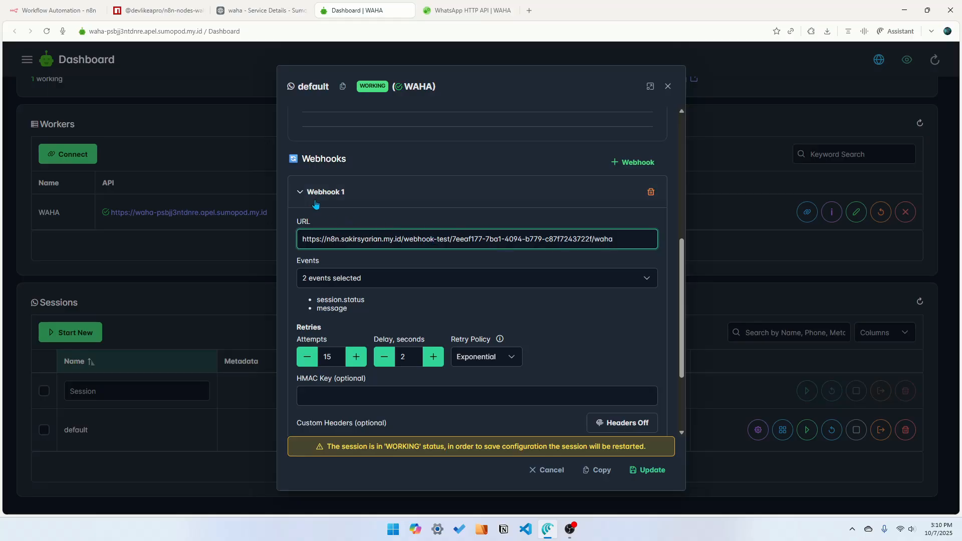
Limit Webhook 1 to the message event only and set its retry attempts to 1
left_click(359, 279)
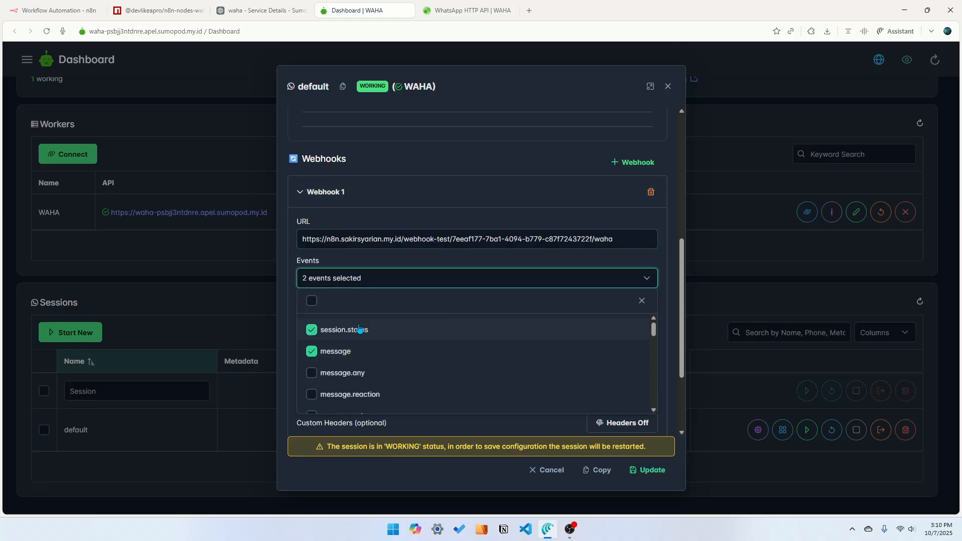
left_click(311, 330)
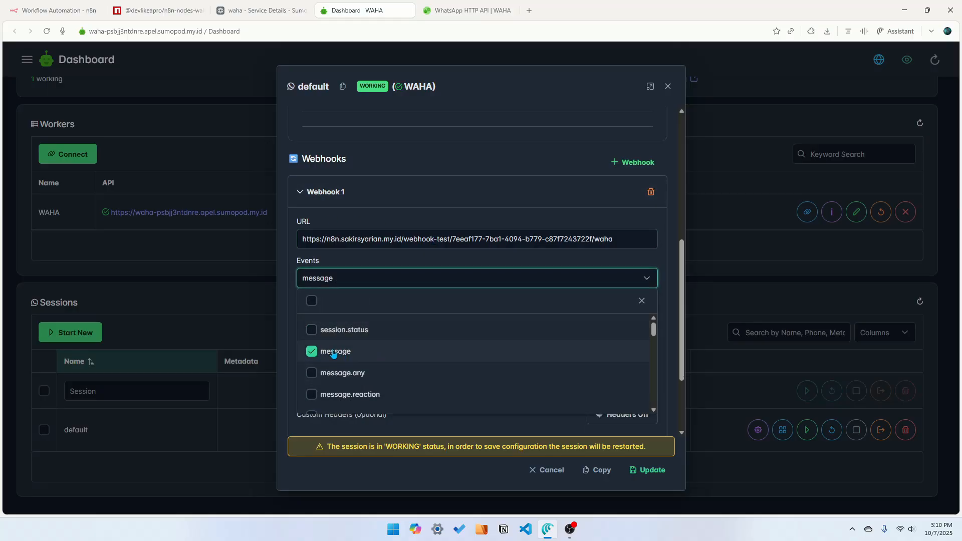
left_click(447, 272)
scroll(409, 311, "down", 2)
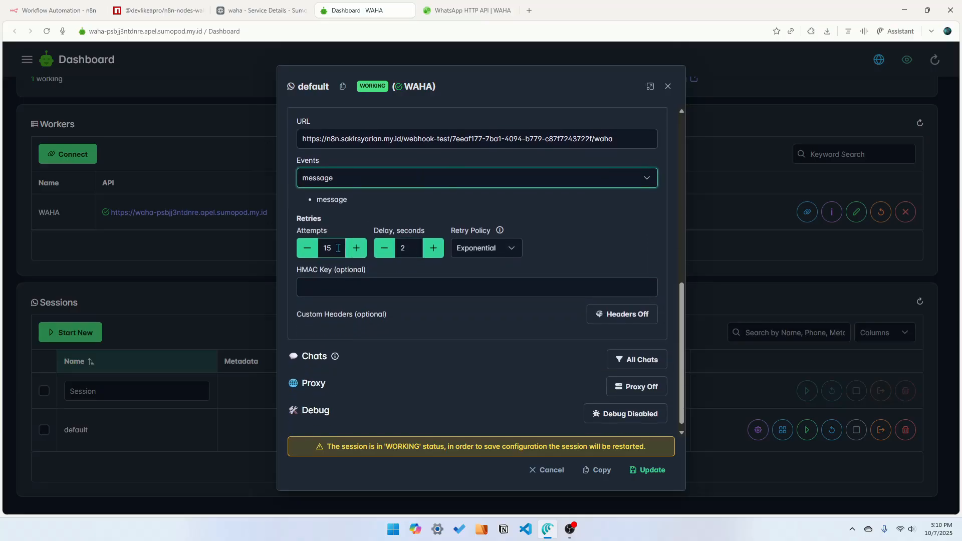
left_click_drag(339, 249, 304, 254)
type("1")
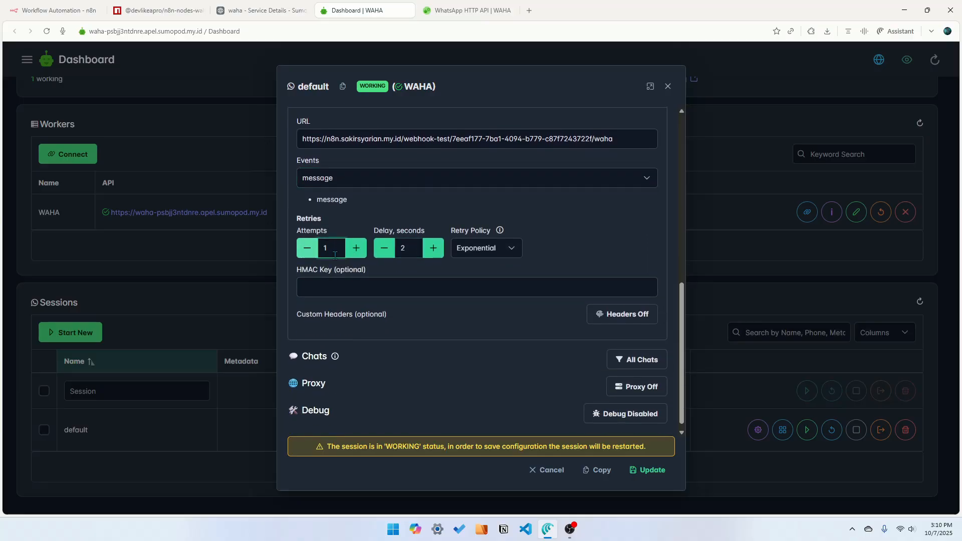
Collapse Webhook 1 and add a second webhook to the session
scroll(632, 270, "up", 3)
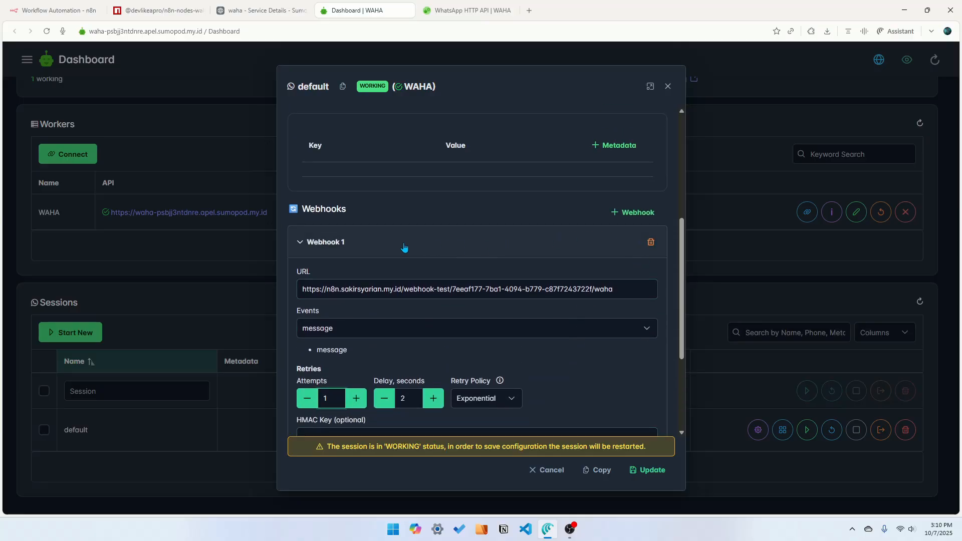
left_click(389, 245)
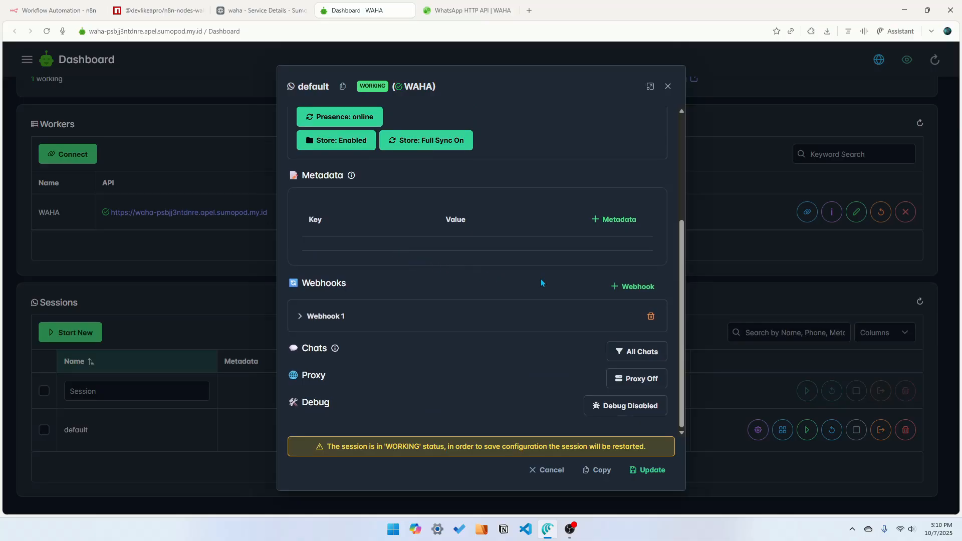
left_click(632, 286)
scroll(525, 319, "down", 2)
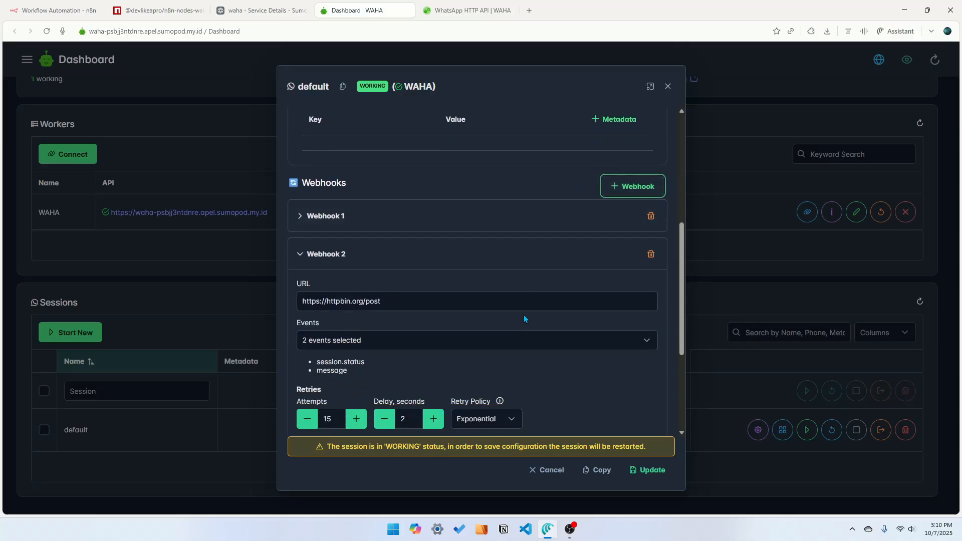
Copy the WAHA Trigger's Production URL and paste it as Webhook 2's URL
left_click(61, 10)
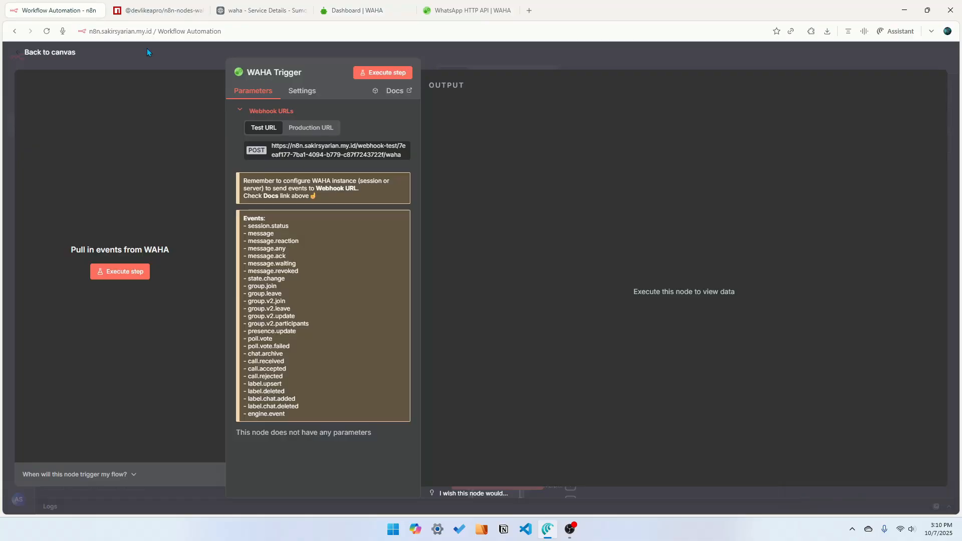
left_click(312, 129)
left_click(301, 150)
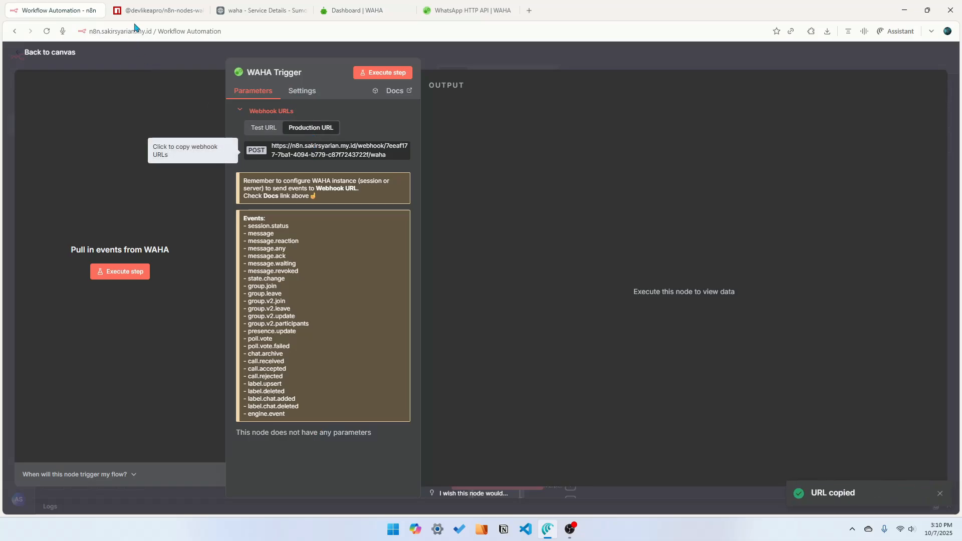
left_click(339, 12)
left_click(333, 301)
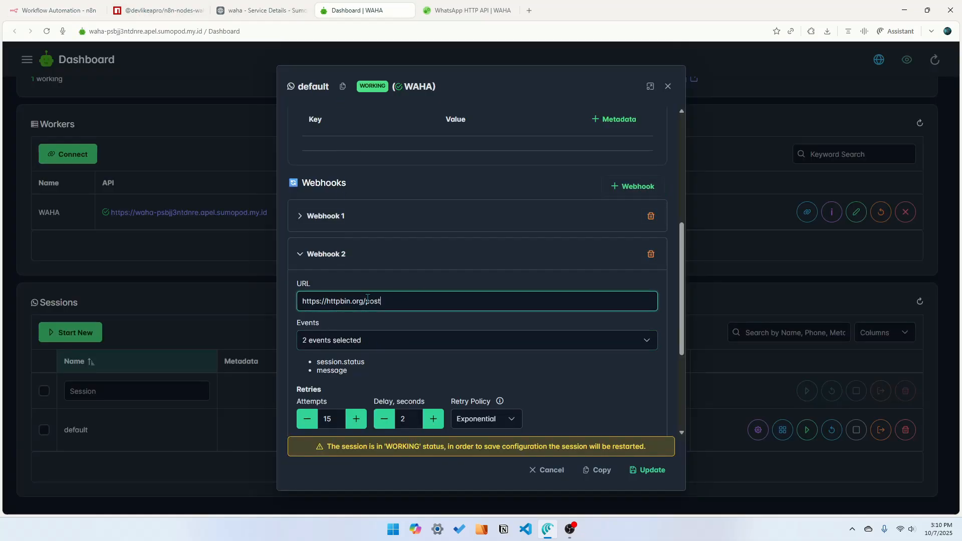
key("ctrl+a")
key("ctrl+v")
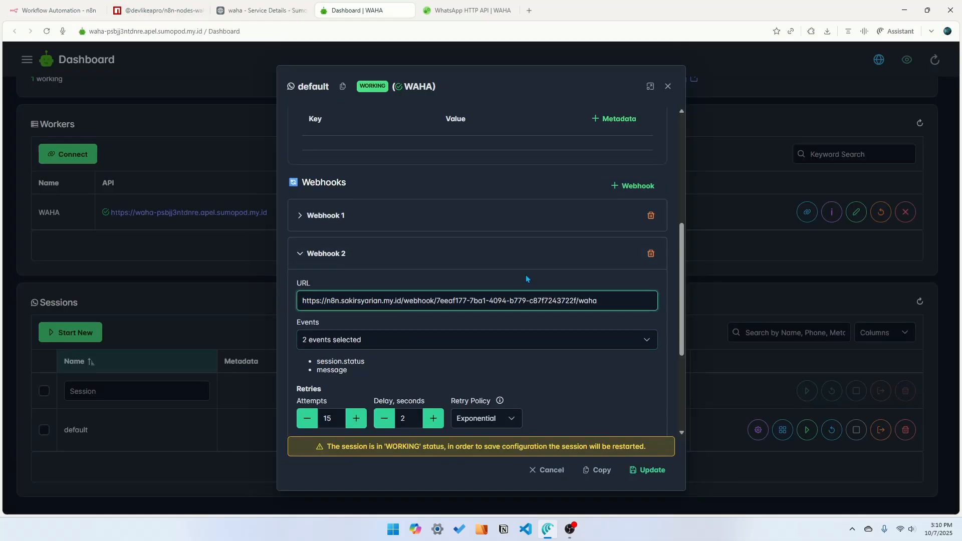
Limit Webhook 2 to the message event only and set its retry attempts to 1
scroll(362, 220, "down", 2)
left_click(344, 240)
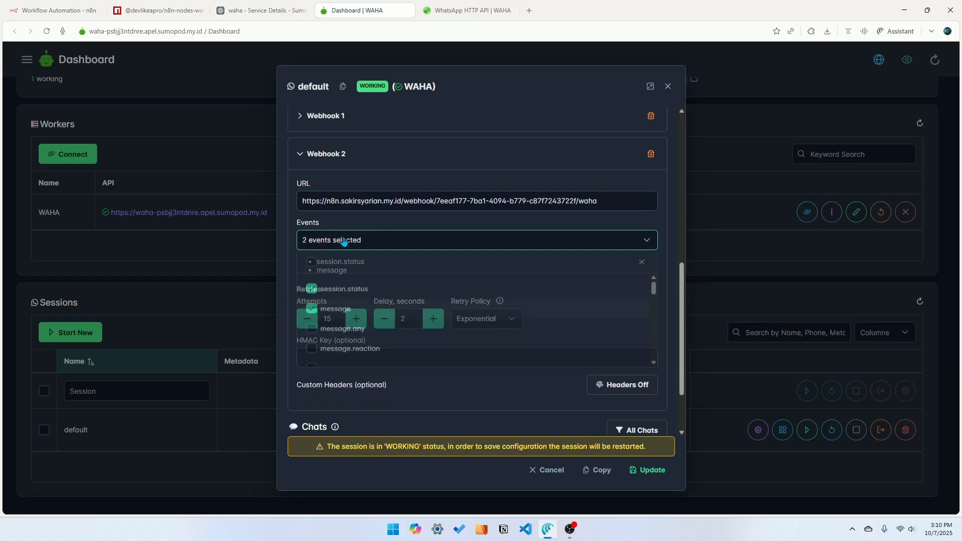
left_click(347, 290)
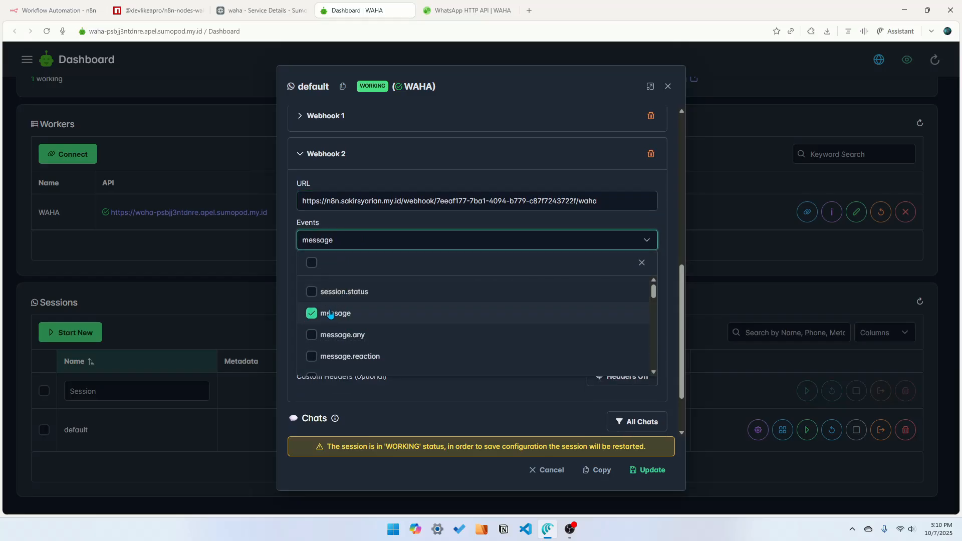
left_click(416, 241)
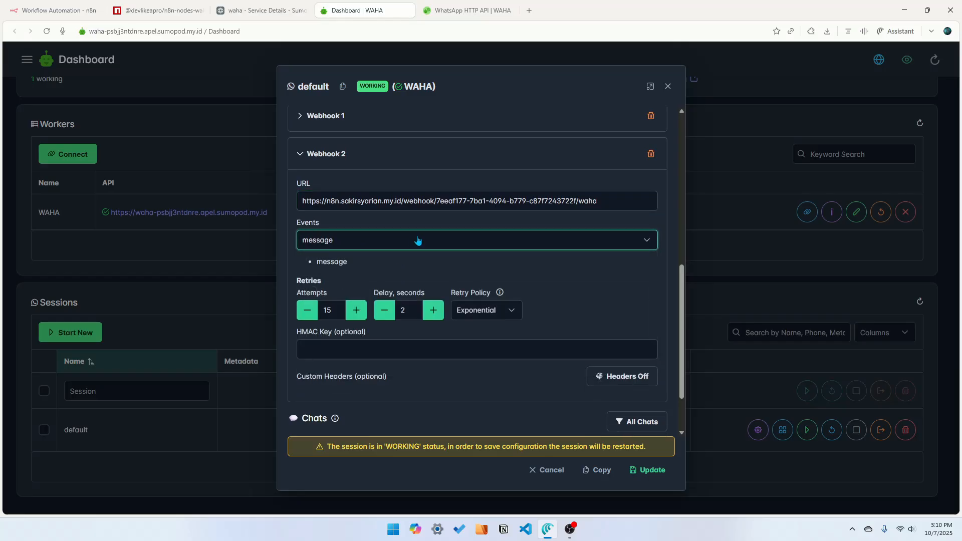
left_click(330, 304)
key("BackSpace")
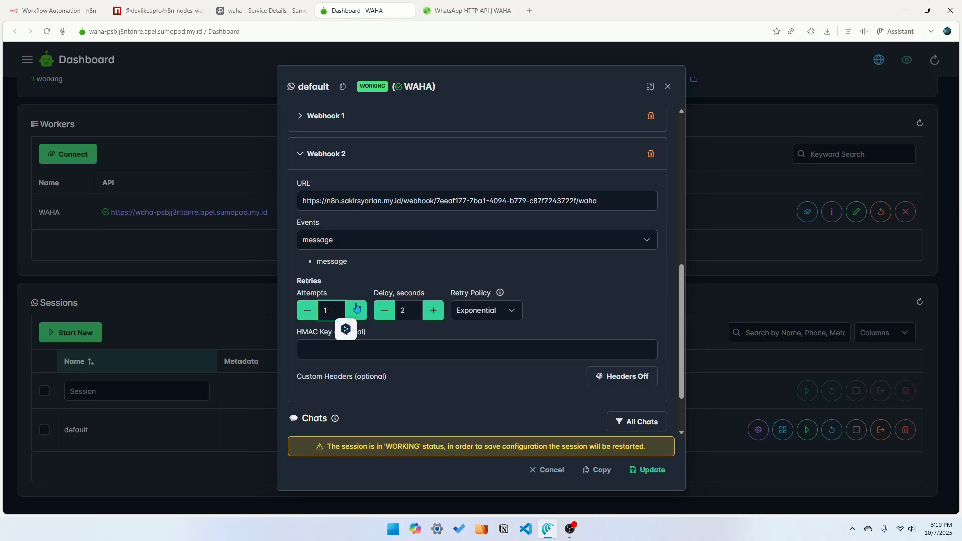
scroll(573, 290, "down", 2)
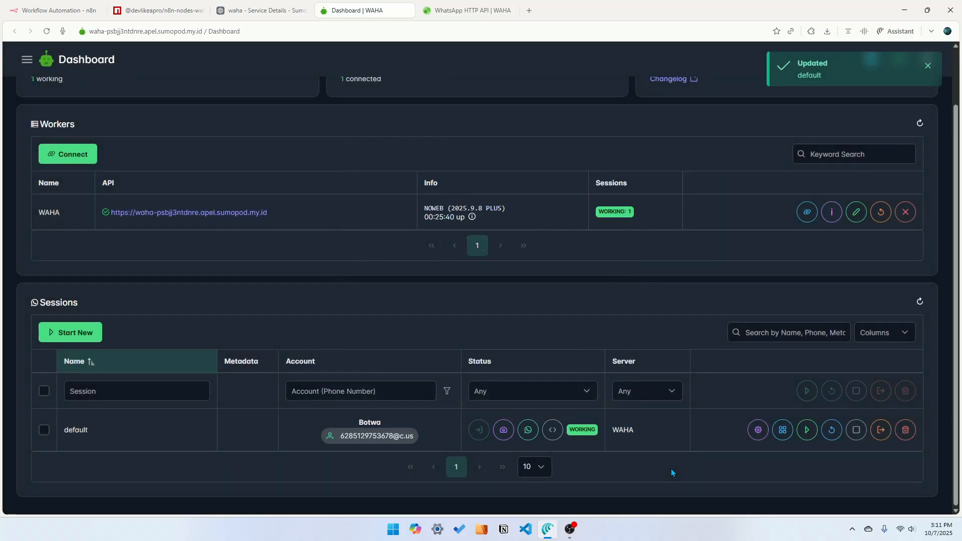
Return to the n8n workflow canvas and open the WhatsApp desktop app beside it
left_click(54, 12)
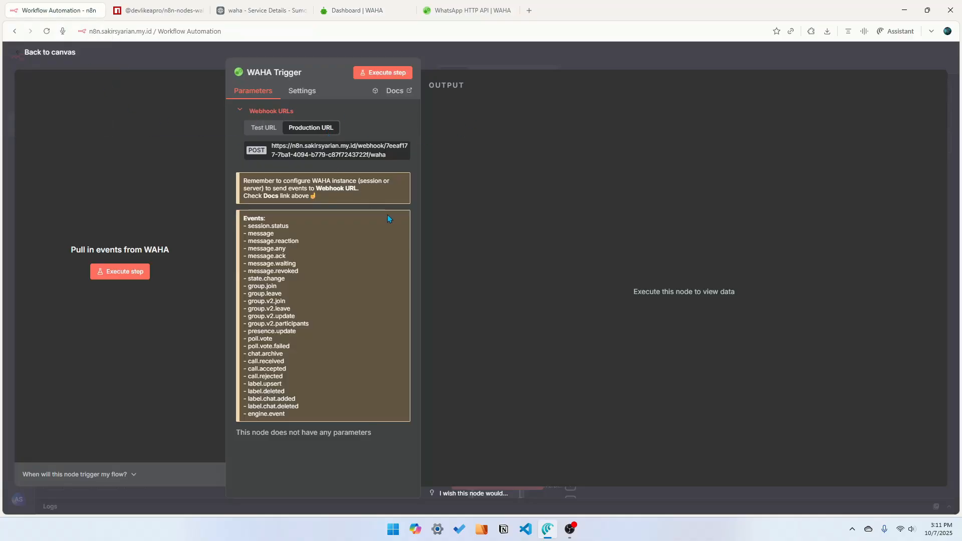
left_click(190, 56)
scroll(427, 406, "down", 4)
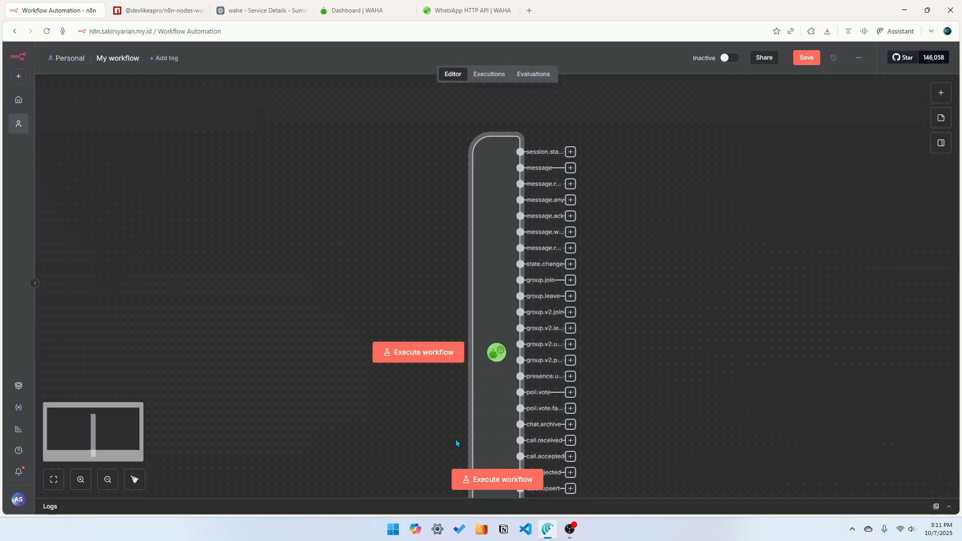
left_click(399, 535)
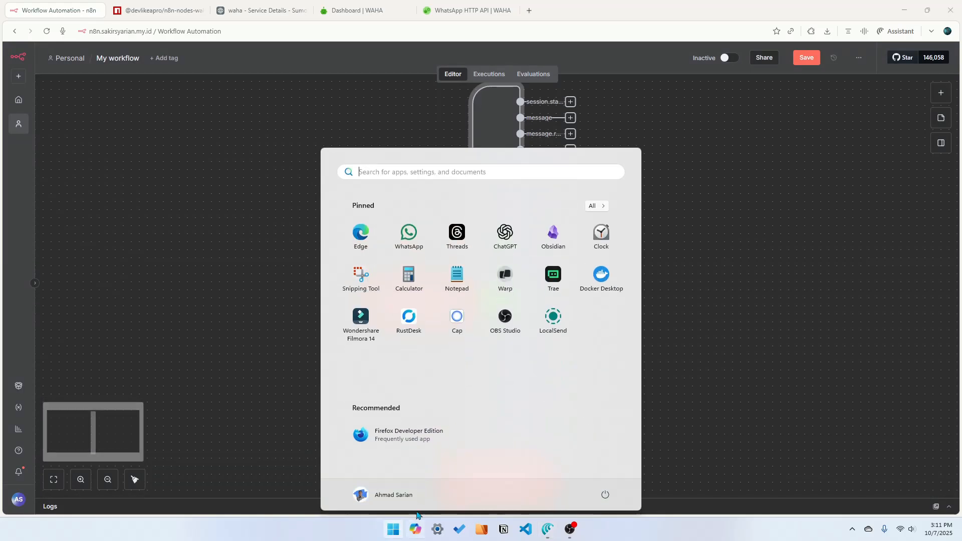
left_click(408, 232)
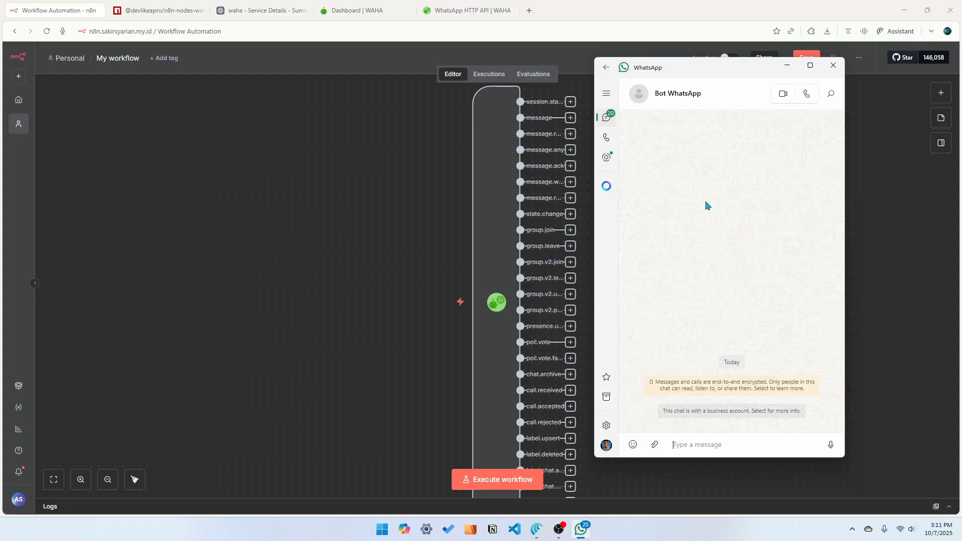
Execute the workflow so it waits for a trigger event
scroll(481, 447, "down", 1)
scroll(453, 437, "up", 1)
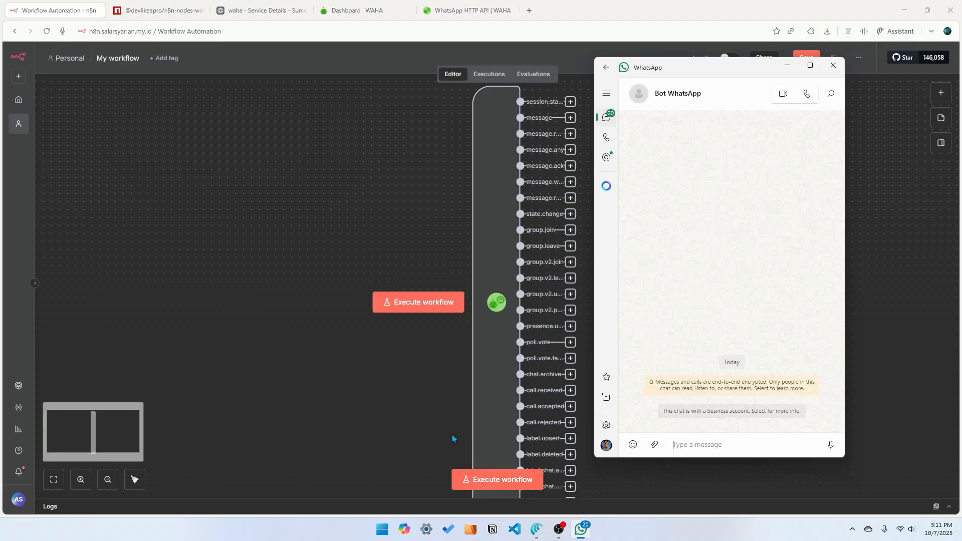
left_click(497, 480)
Send the message hi to the bot's WhatsApp chat
left_click(583, 533)
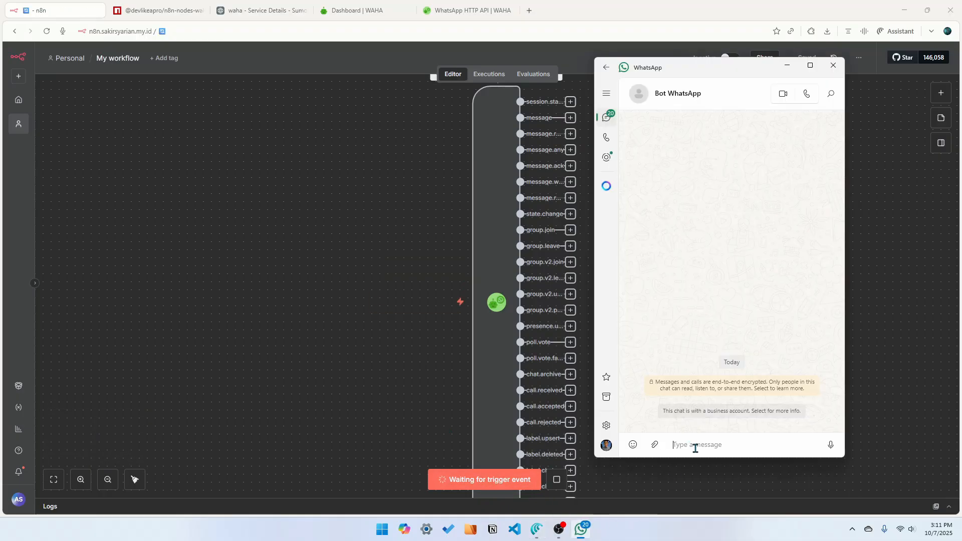
type("hi")
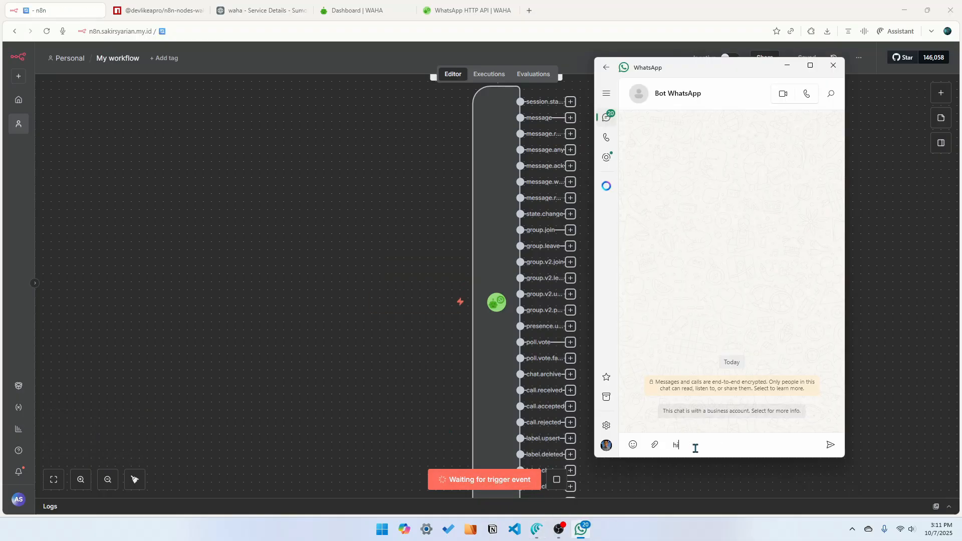
left_click(831, 444)
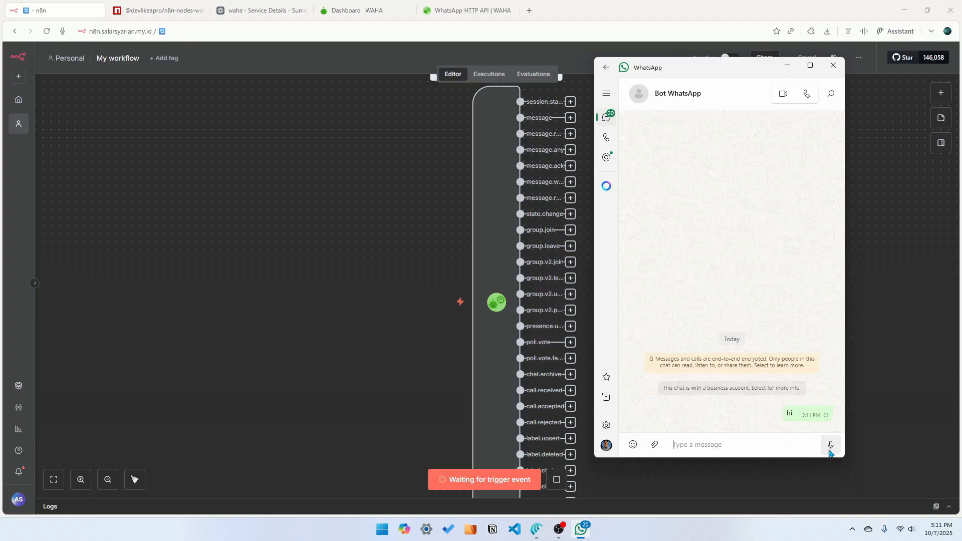
Open the WAHA Trigger node and inspect its received message output as JSON
left_click(493, 257)
double_click(504, 233)
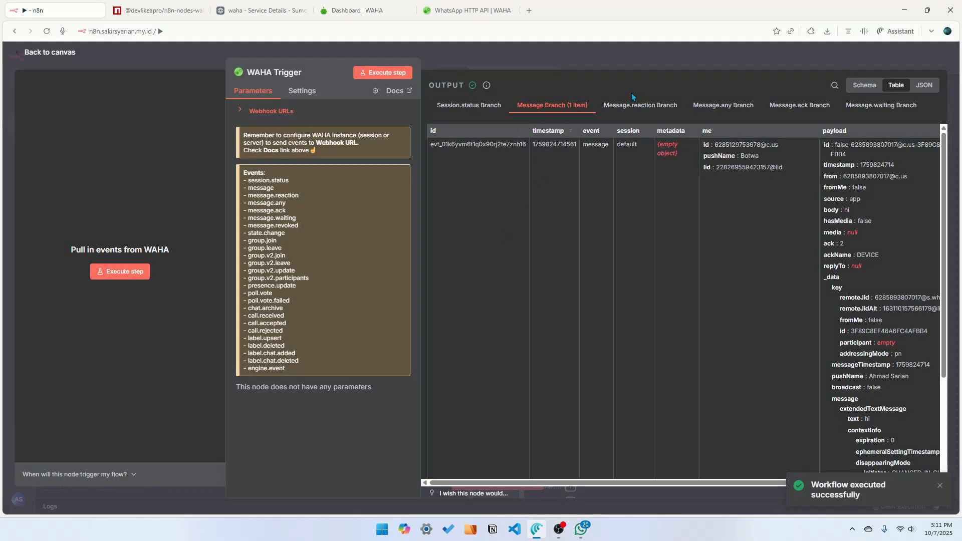
left_click(925, 85)
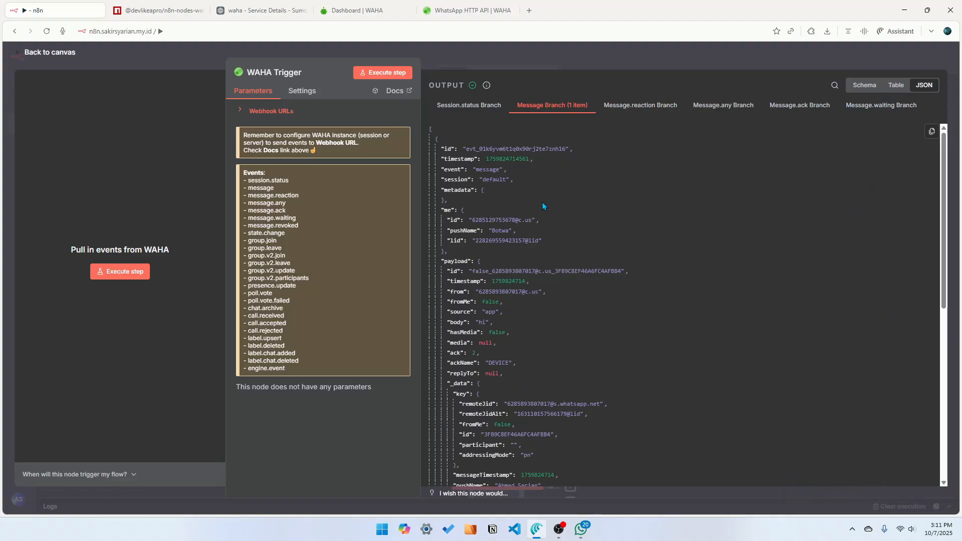
Add an AI Agent node connected to the trigger's message output
left_click(183, 58)
scroll(624, 278, "up", 2)
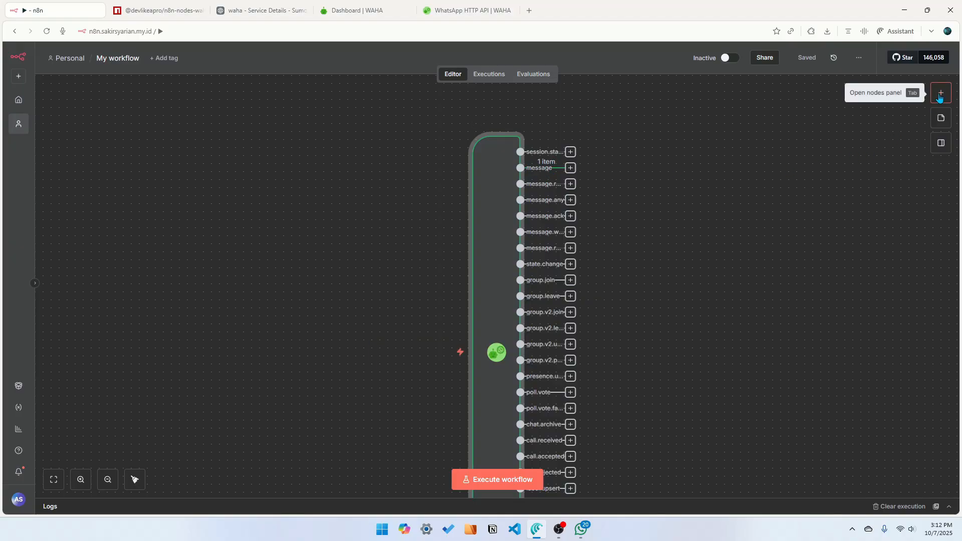
left_click(54, 479)
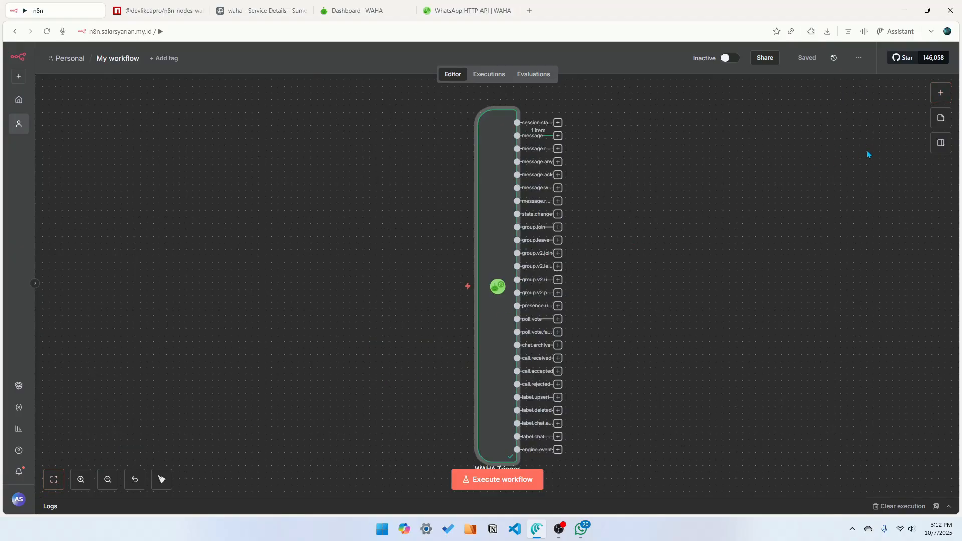
left_click(558, 136)
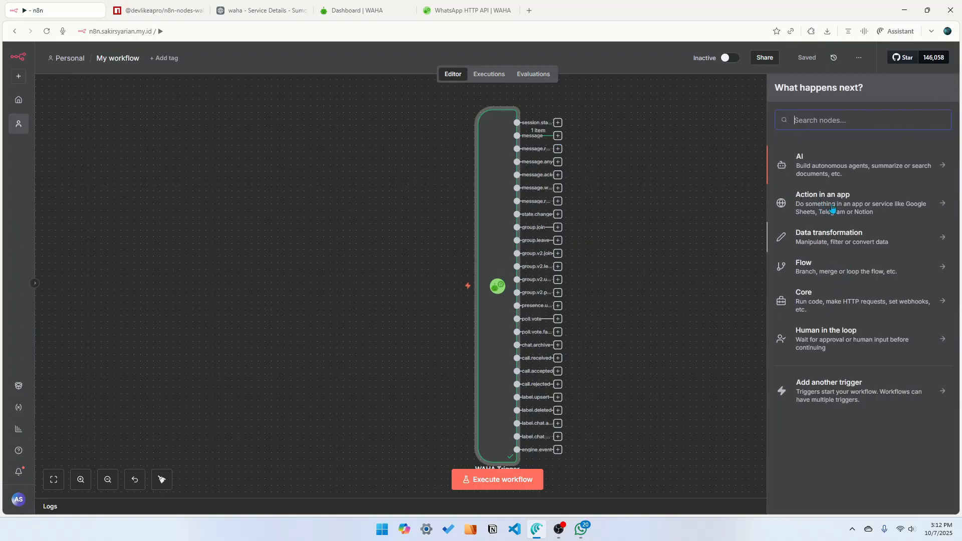
left_click(825, 161)
left_click(833, 224)
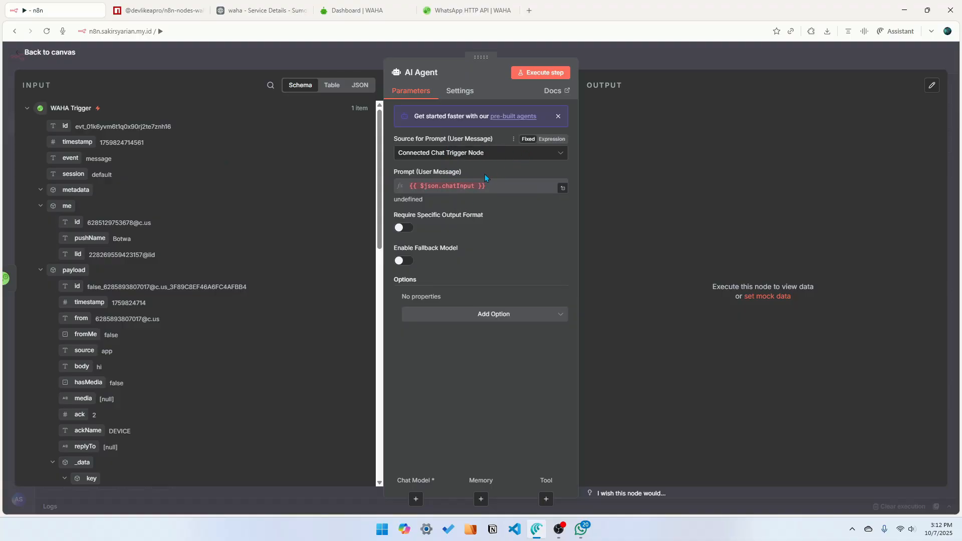
Switch the AI Agent's prompt source to Define below and map the trigger's payload body into the prompt
left_click(520, 161)
left_click(451, 213)
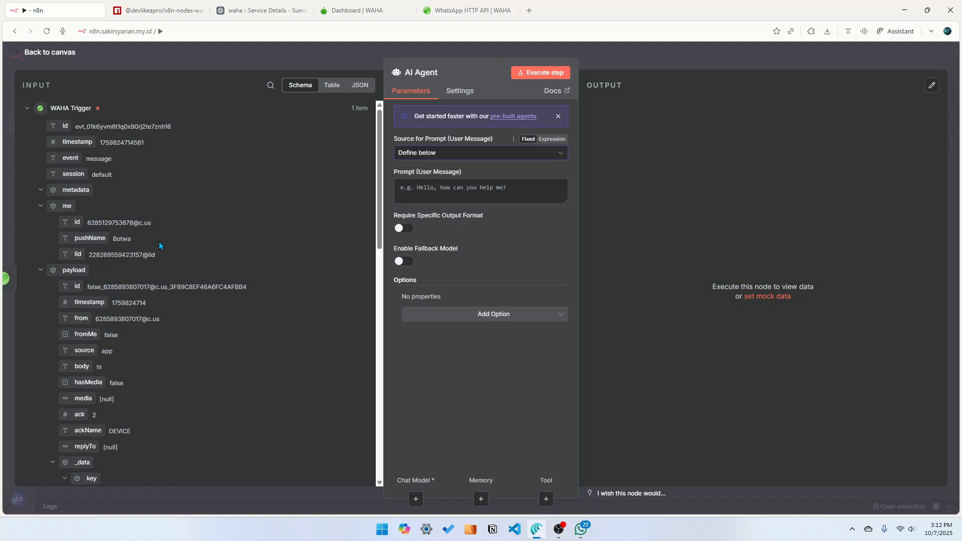
left_click_drag(82, 366, 490, 197)
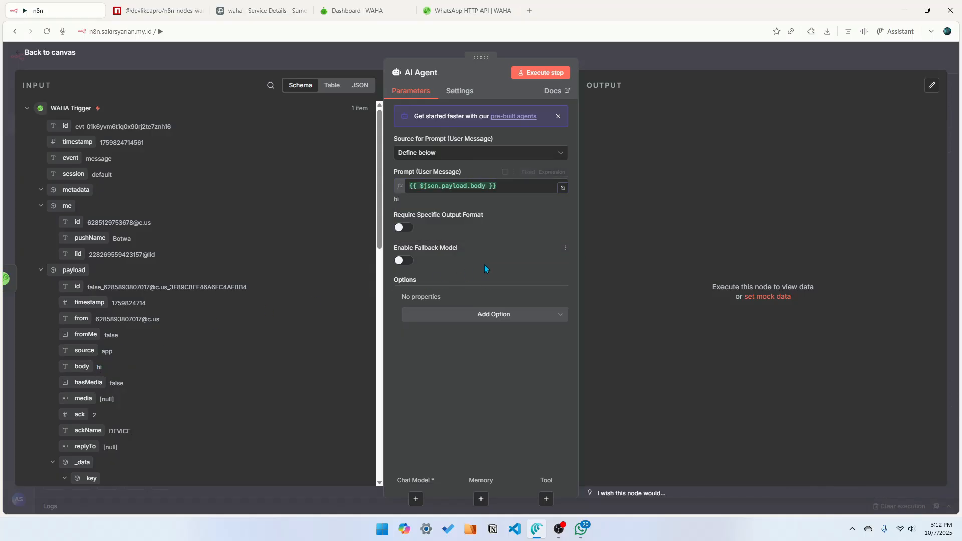
Add a System Message option to the AI Agent, keeping the text You are a helpful assistant
left_click(489, 315)
left_click(441, 340)
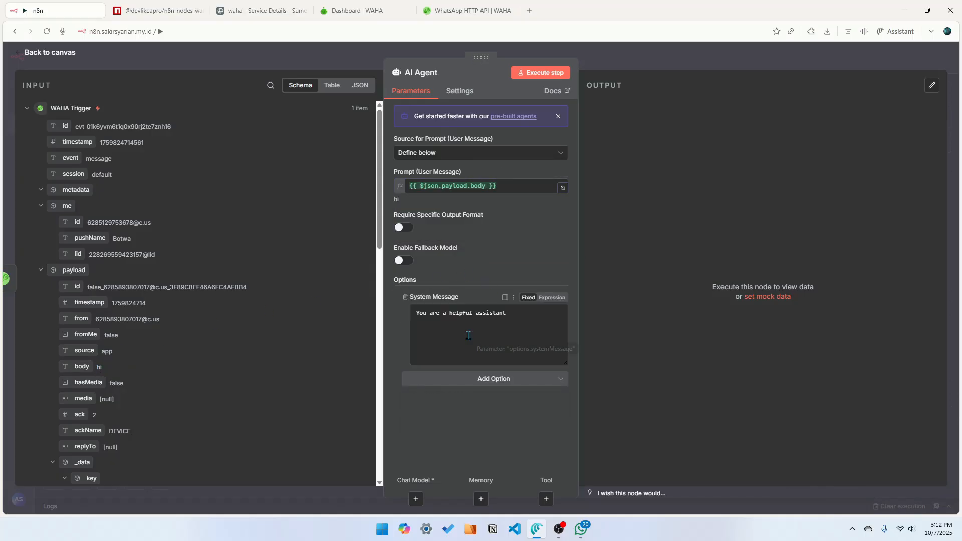
left_click_drag(507, 312, 400, 316)
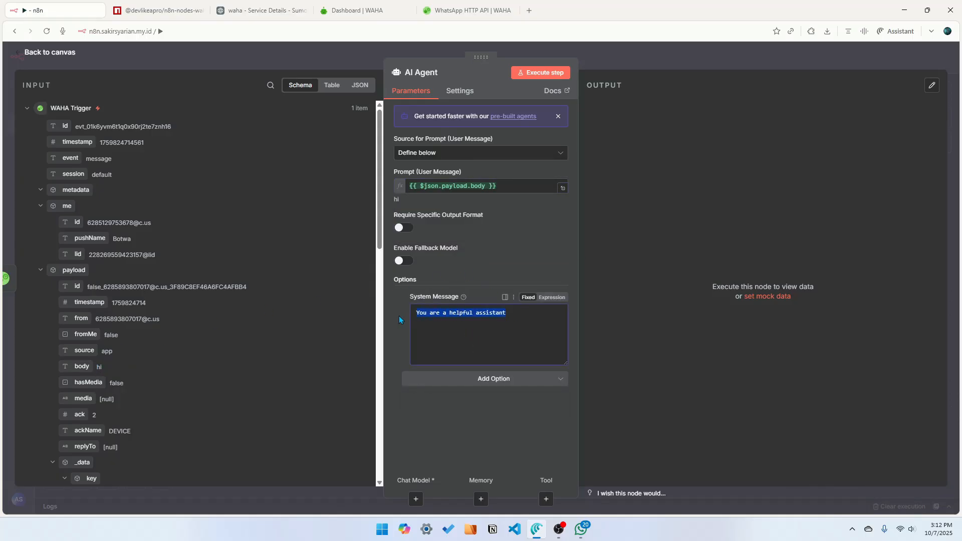
left_click(531, 311)
left_click_drag(532, 310, 512, 314)
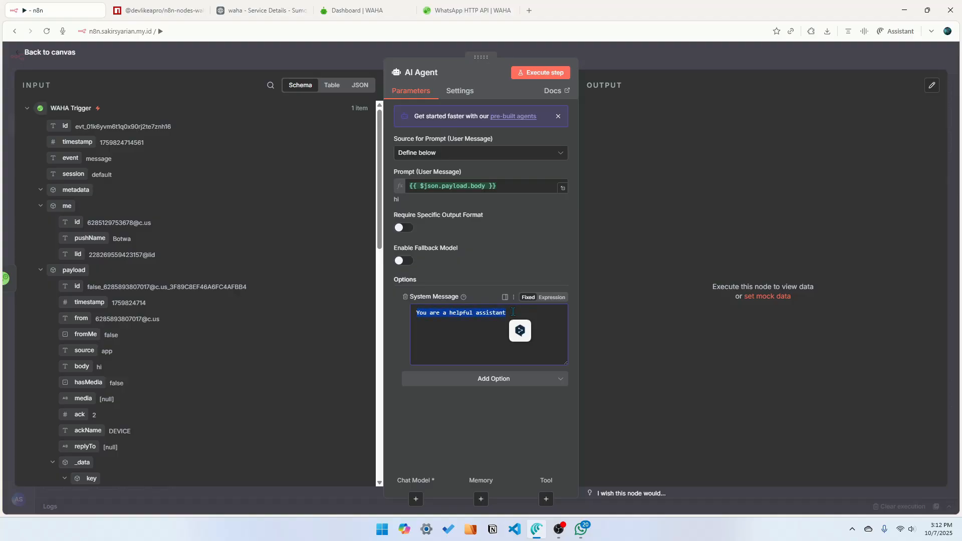
left_click(484, 319)
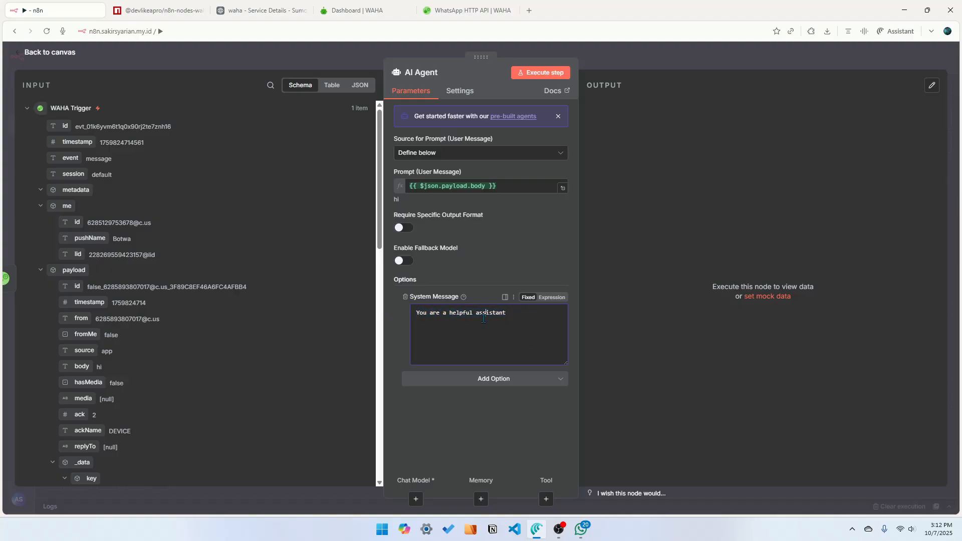
left_click(371, 54)
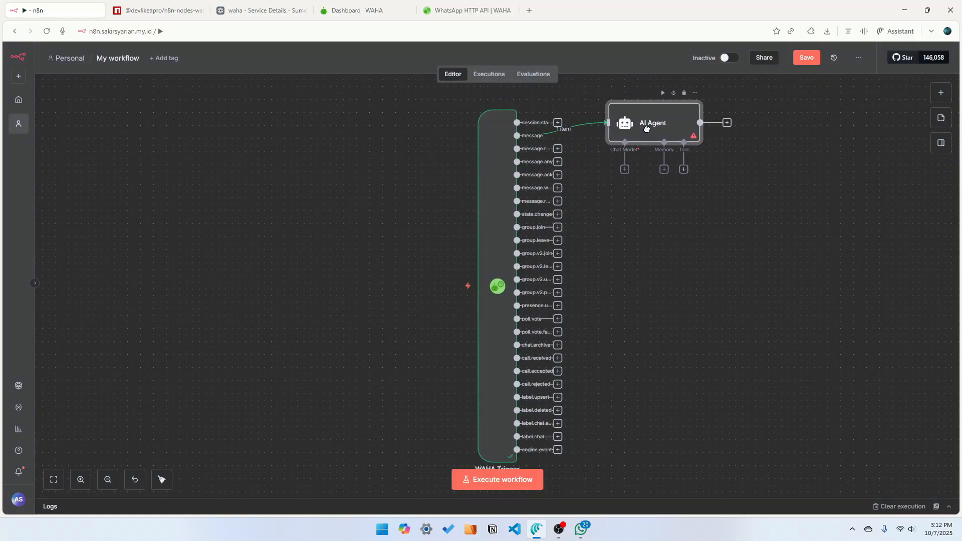
Attach a Google Gemini Chat Model to the agent and select the models/gemini-2.5-flash-lite model
left_click_drag(646, 128, 661, 138)
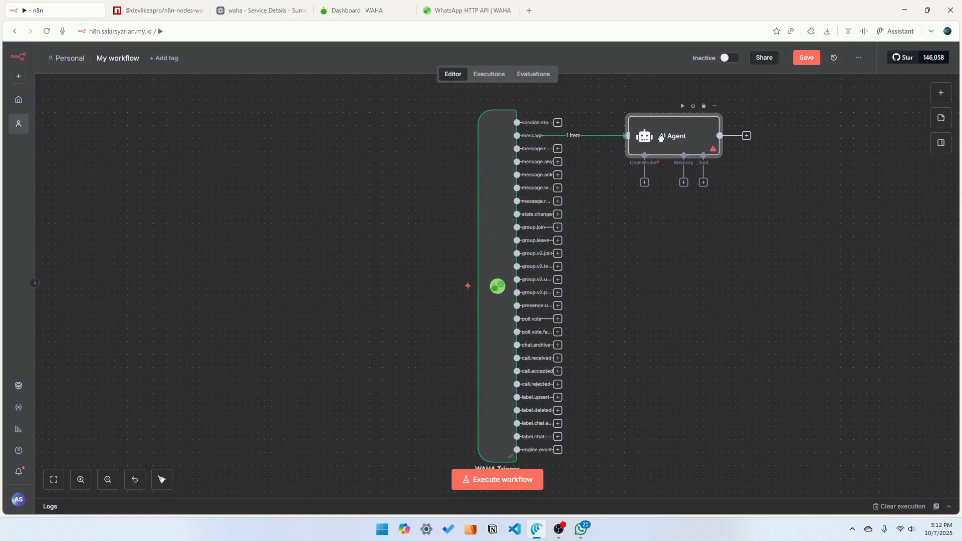
left_click(645, 183)
scroll(820, 368, "down", 2)
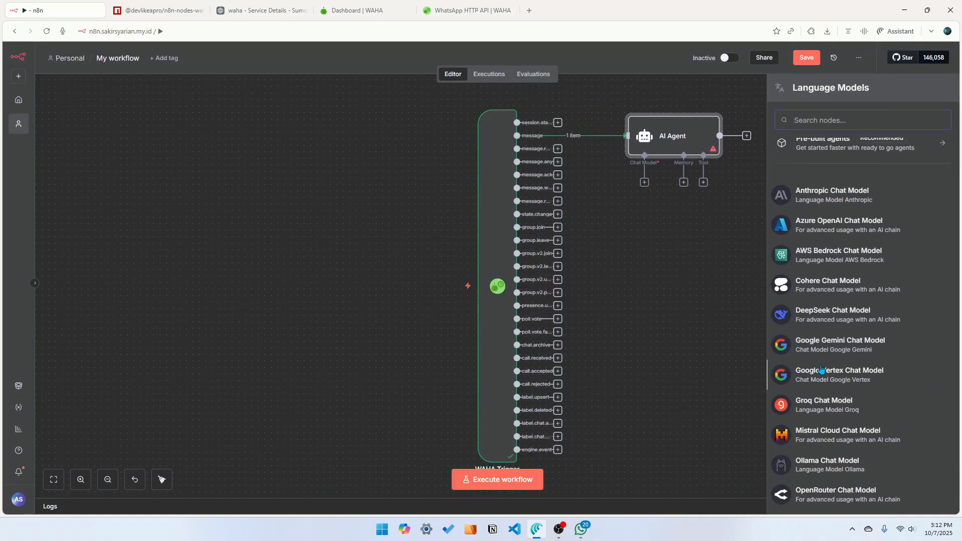
left_click(846, 351)
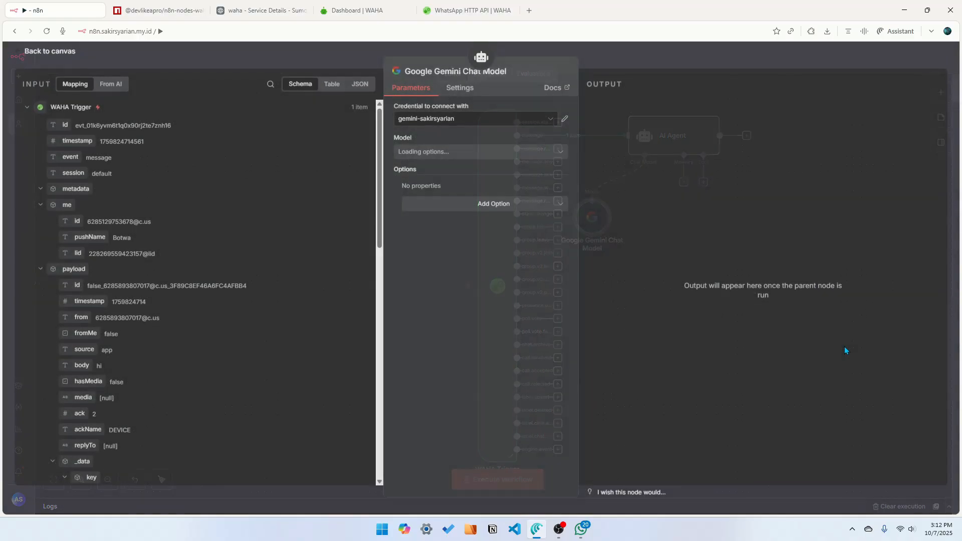
left_click(493, 157)
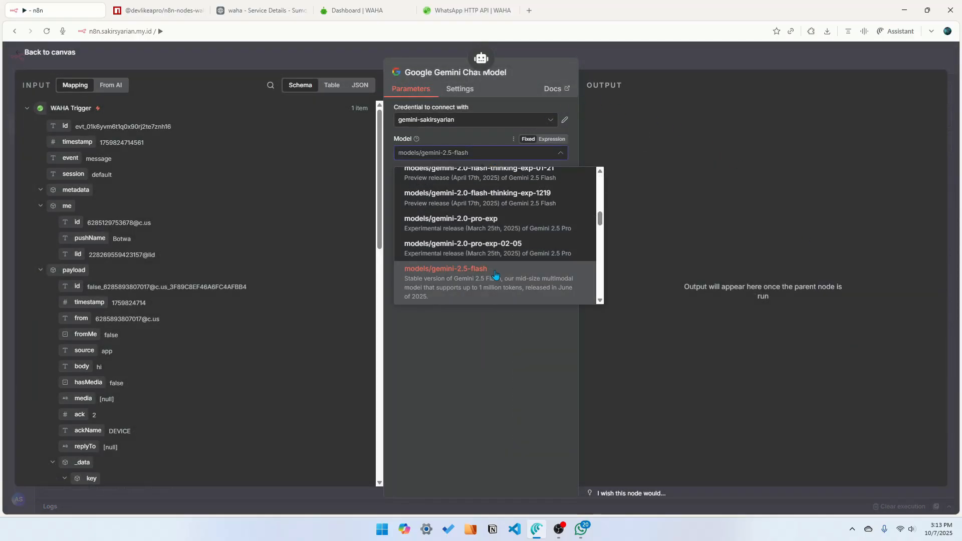
scroll(509, 274, "down", 2)
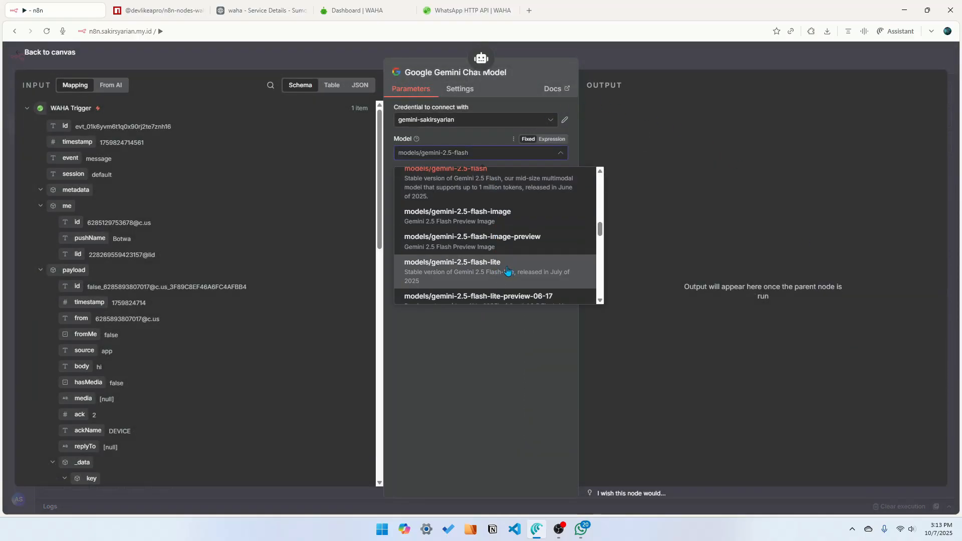
left_click(508, 271)
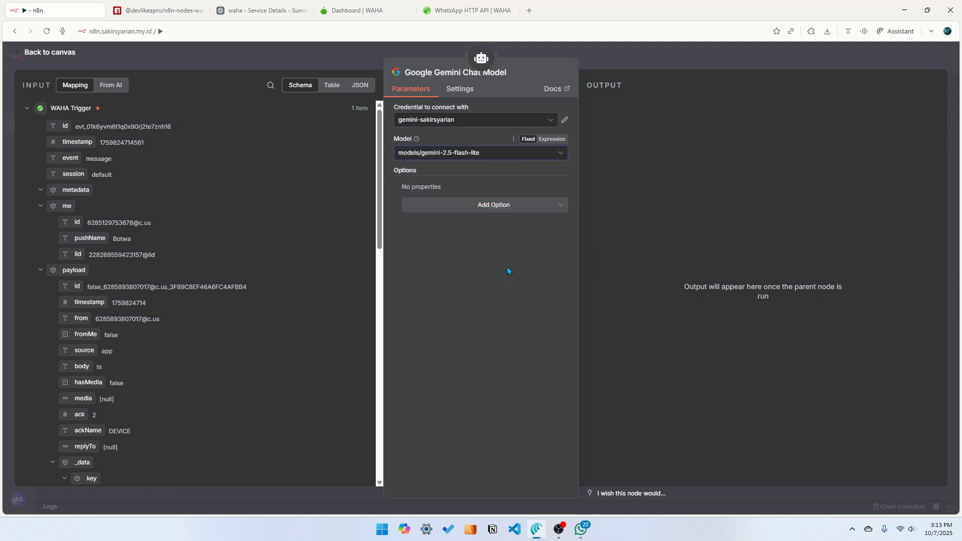
left_click(659, 53)
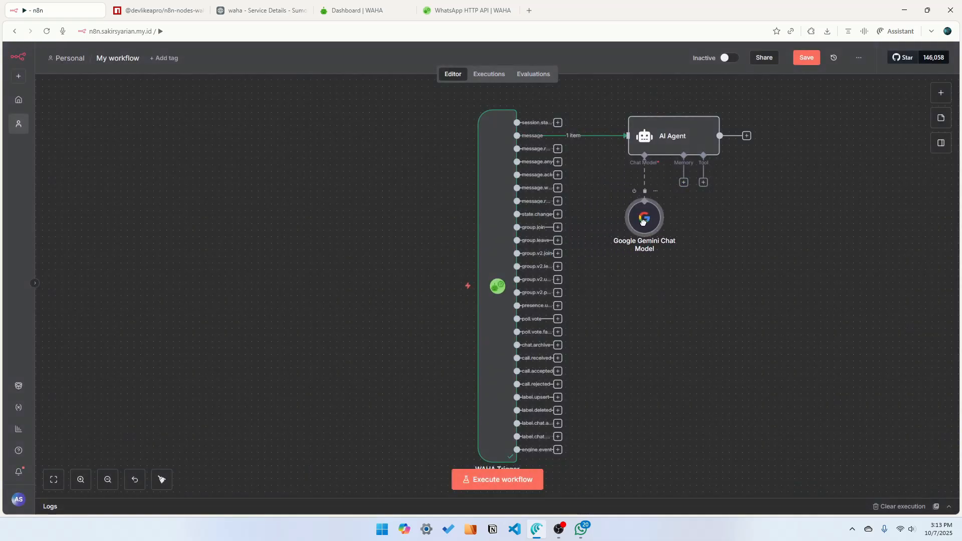
Add a WAHA Send a text message node after the AI Agent
scroll(772, 249, "up", 1)
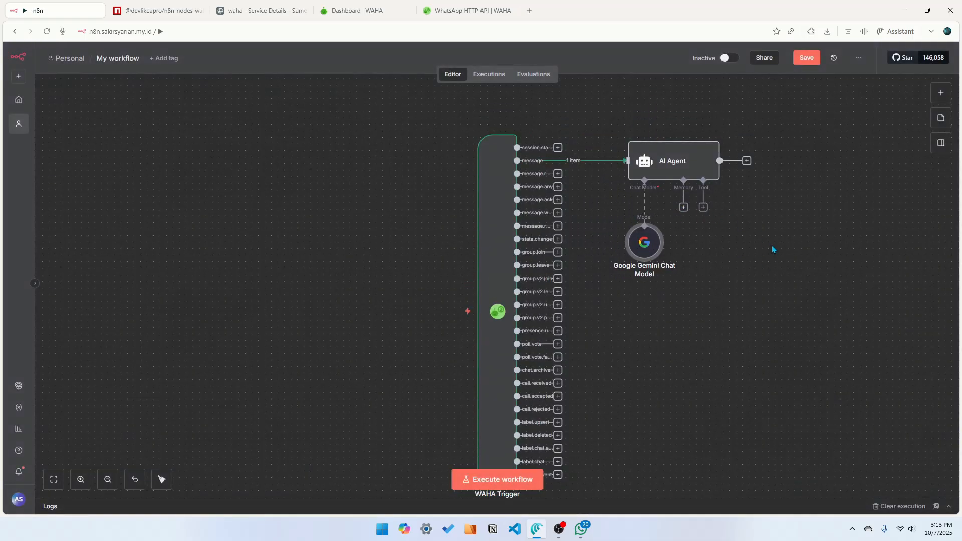
left_click(747, 160)
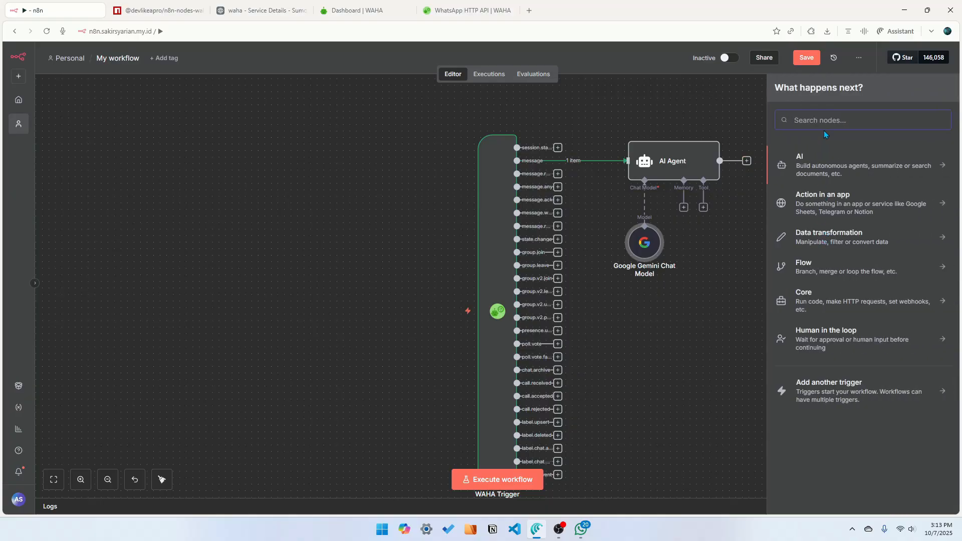
type("waha")
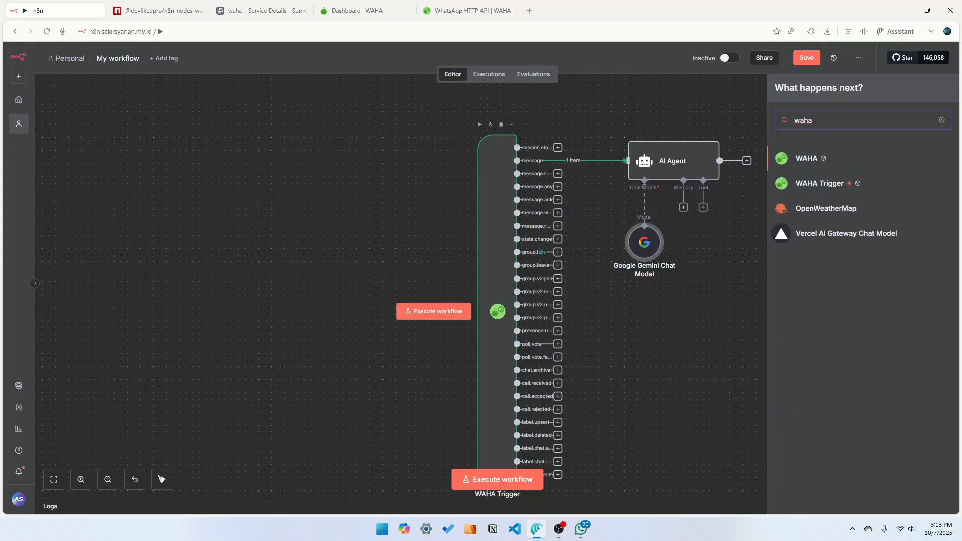
left_click(809, 161)
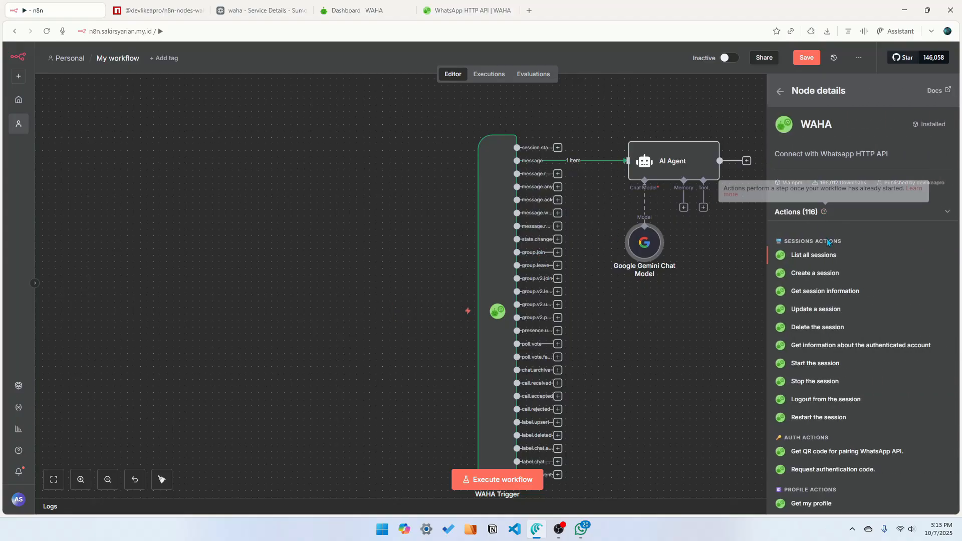
scroll(838, 333, "down", 4)
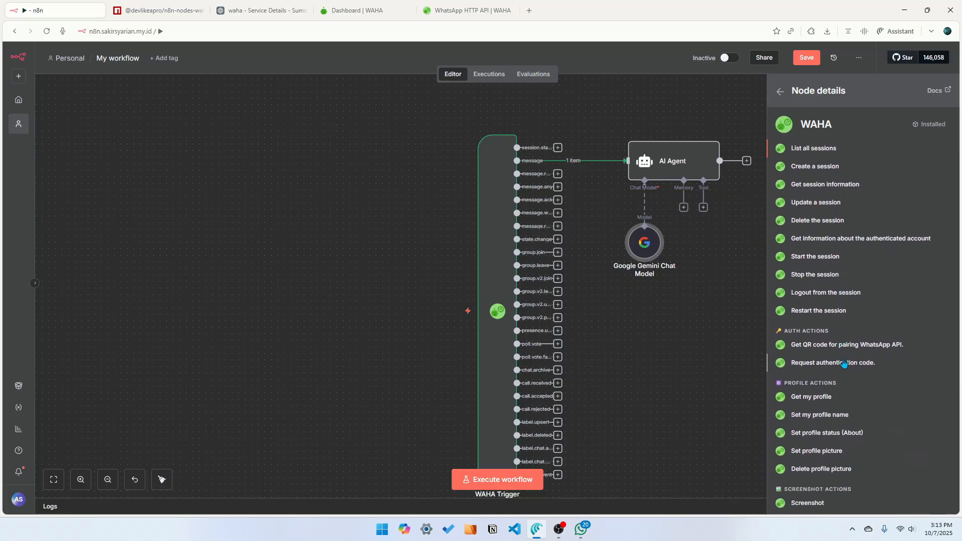
scroll(843, 378, "down", 2)
scroll(842, 379, "down", 1)
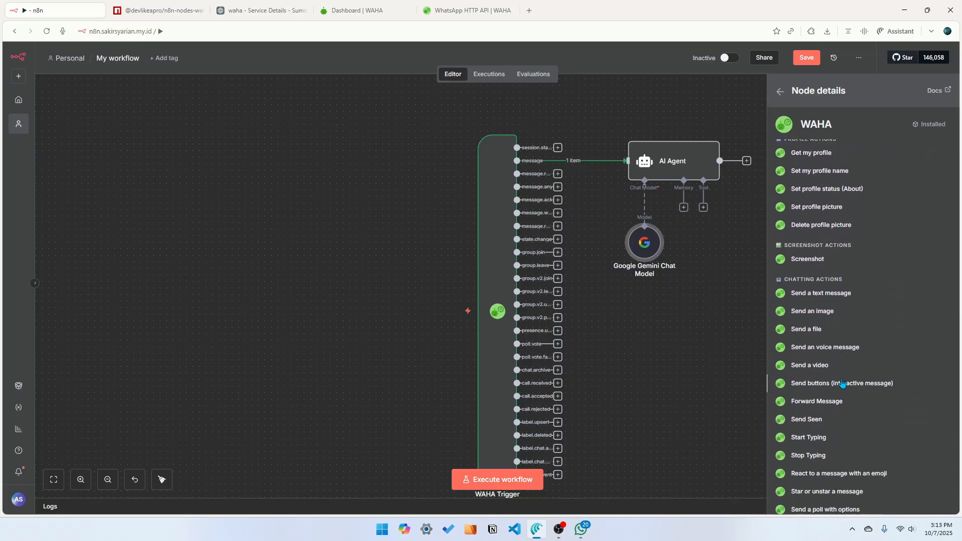
scroll(842, 451, "down", 2)
scroll(847, 445, "down", 2)
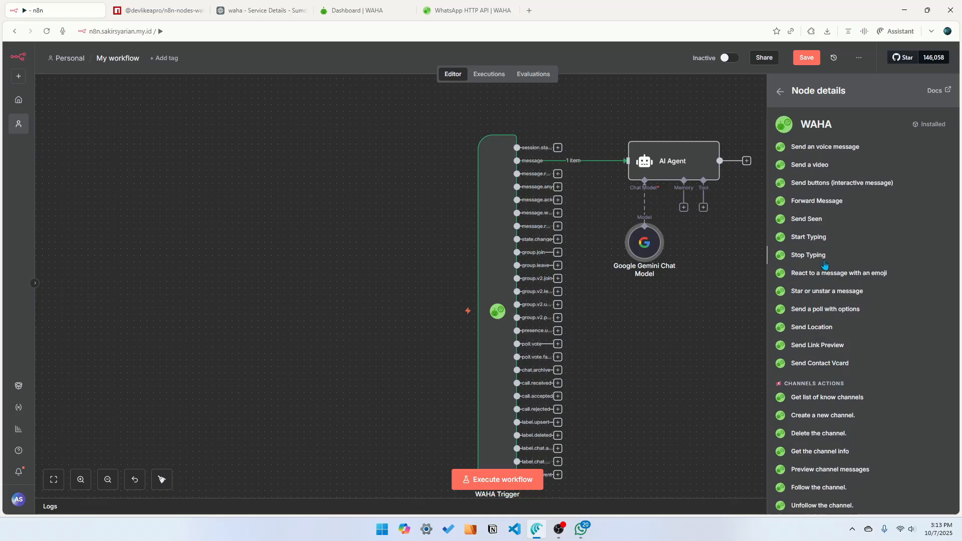
scroll(825, 256, "up", 2)
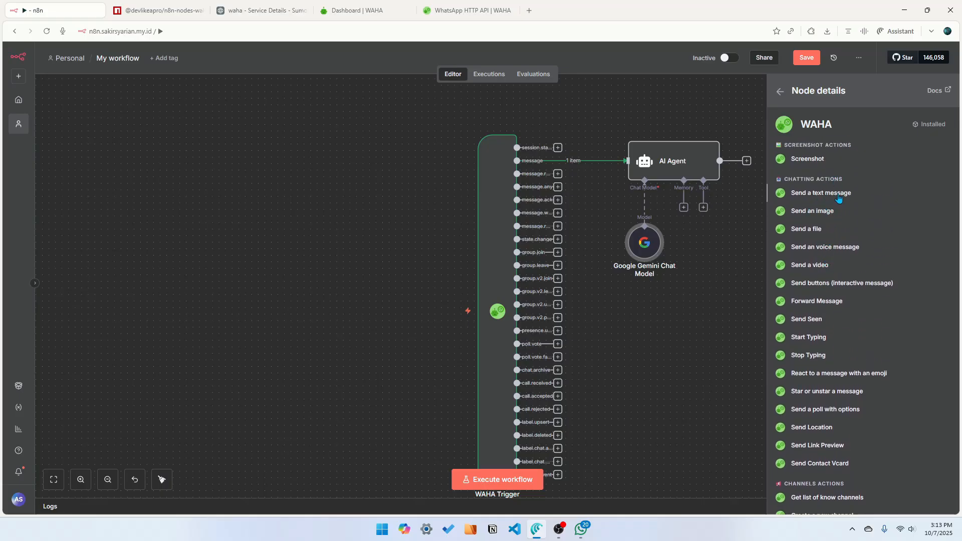
left_click(839, 199)
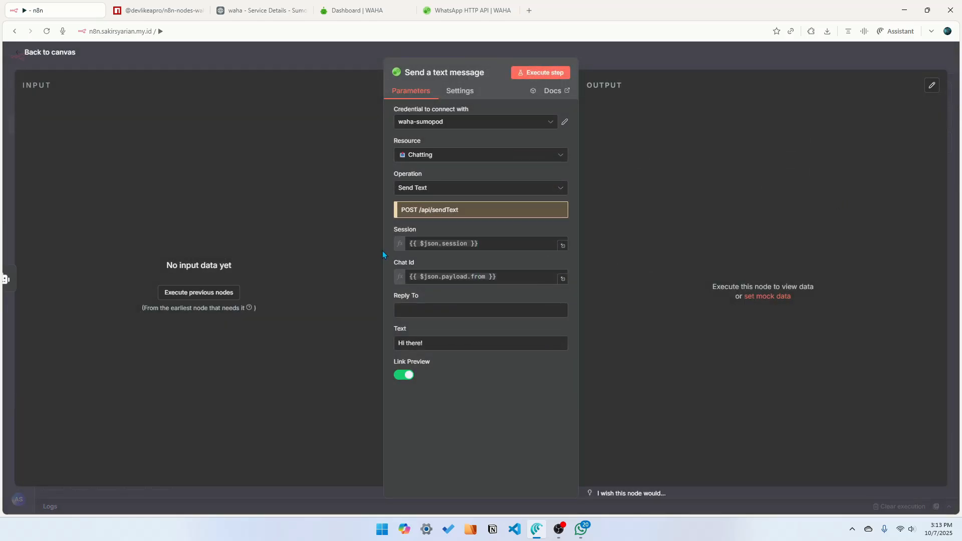
Open the AI Agent and execute its step to test the reply
left_click(344, 57)
double_click(675, 163)
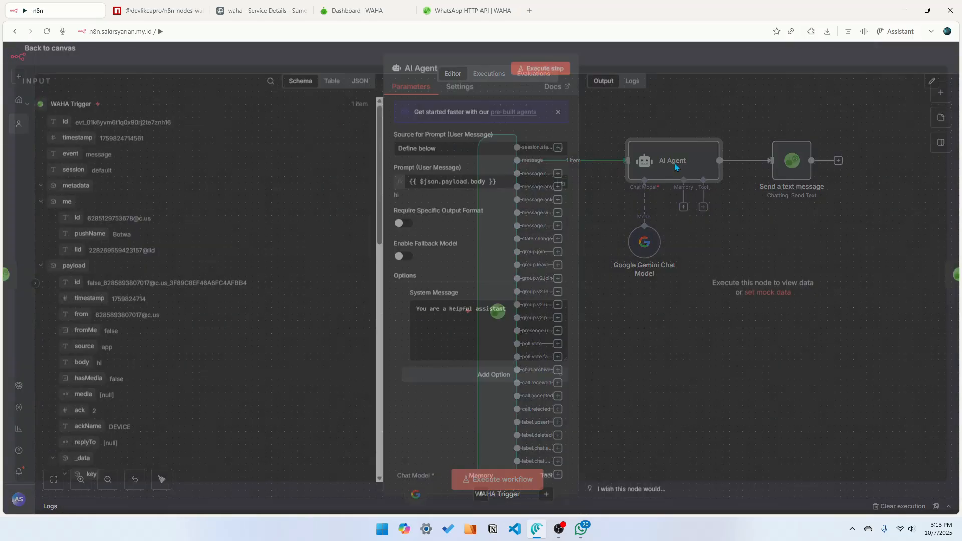
left_click(555, 73)
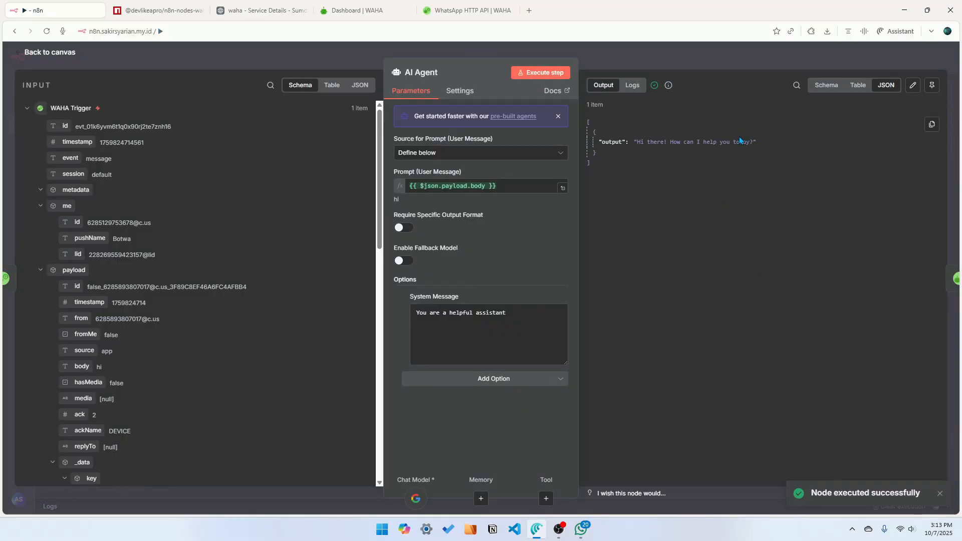
left_click(696, 55)
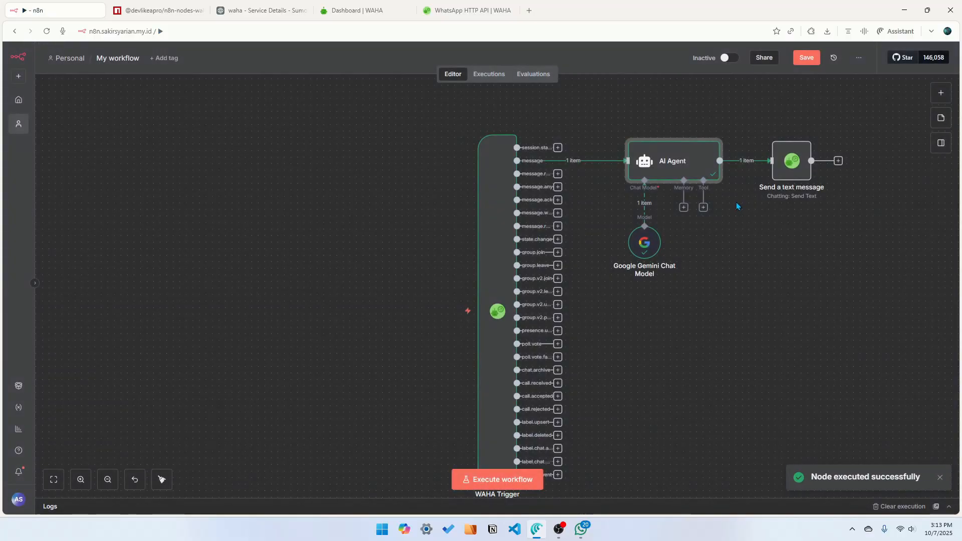
Open the Send a text message node and replace its Session expression with the WAHA Trigger's session field
left_click(799, 172)
double_click(799, 171)
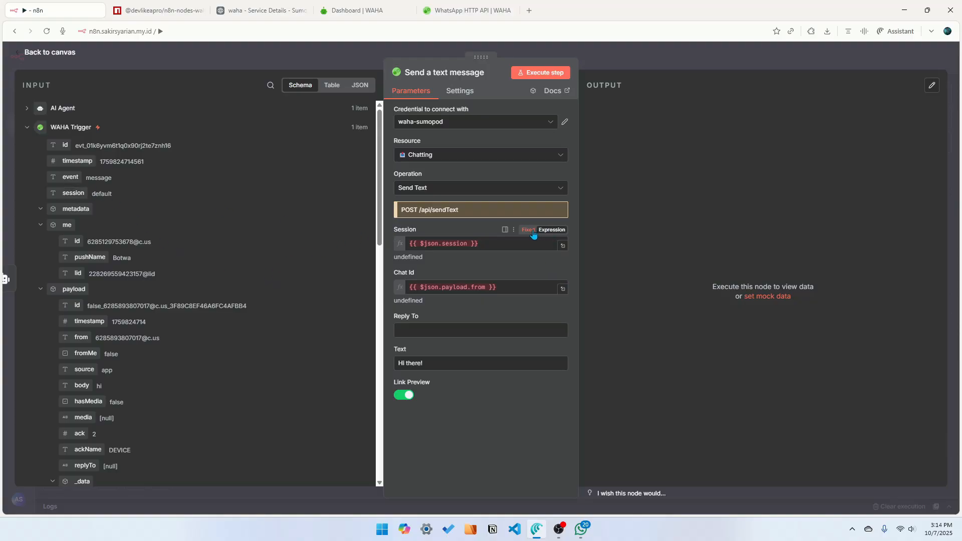
left_click(412, 244)
key("ctrl+a")
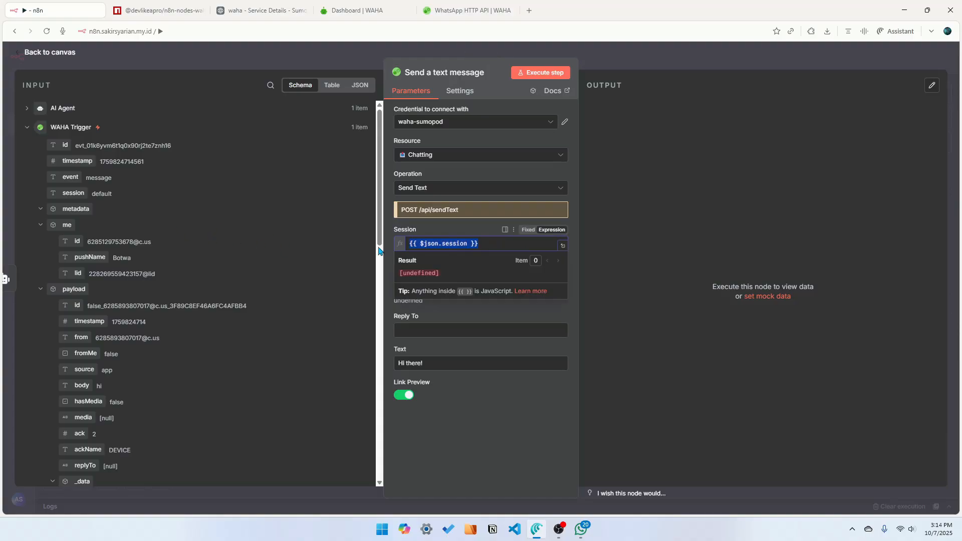
key("BackSpace")
left_click_drag(73, 193, 443, 243)
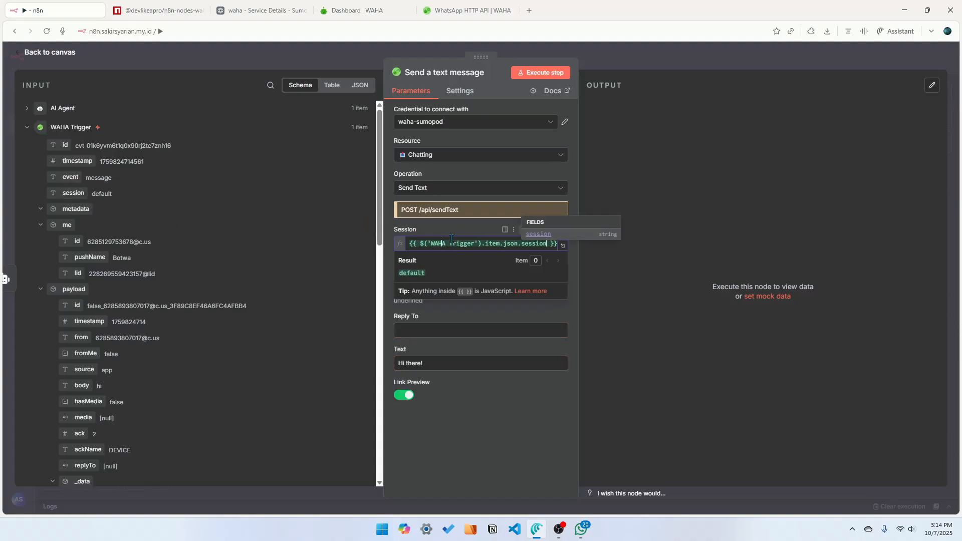
left_click(578, 300)
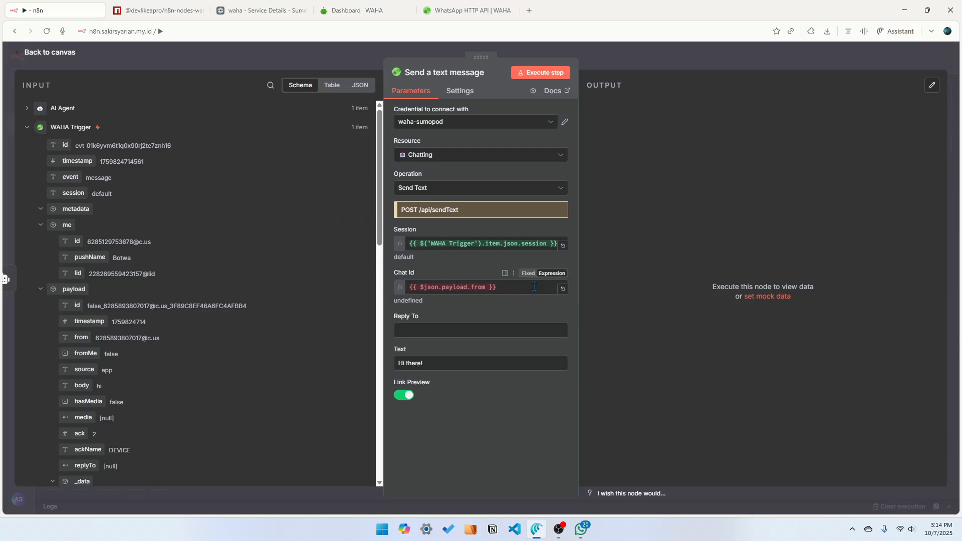
Replace the Chat Id expression with the WAHA Trigger's me id field
left_click_drag(535, 287, 377, 291)
key("BackSpace")
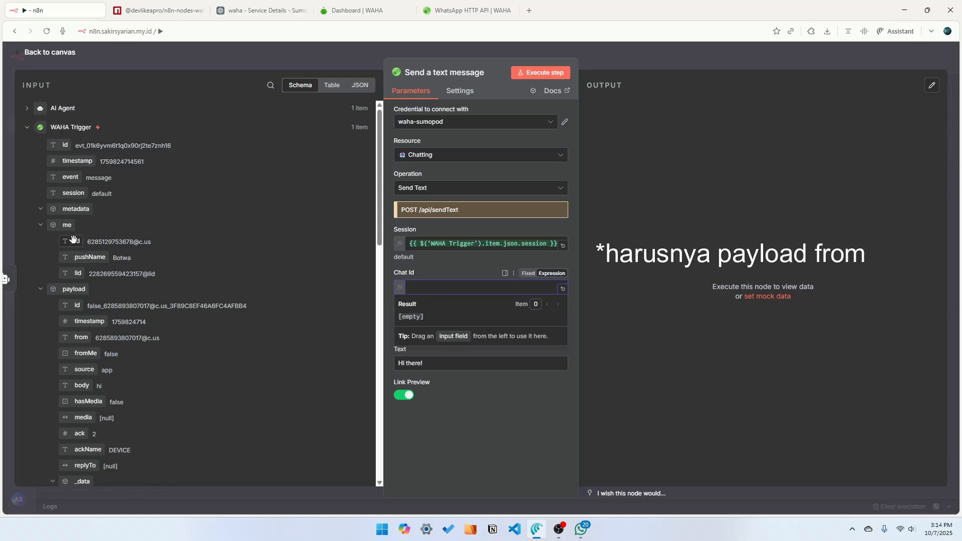
left_click_drag(73, 240, 436, 287)
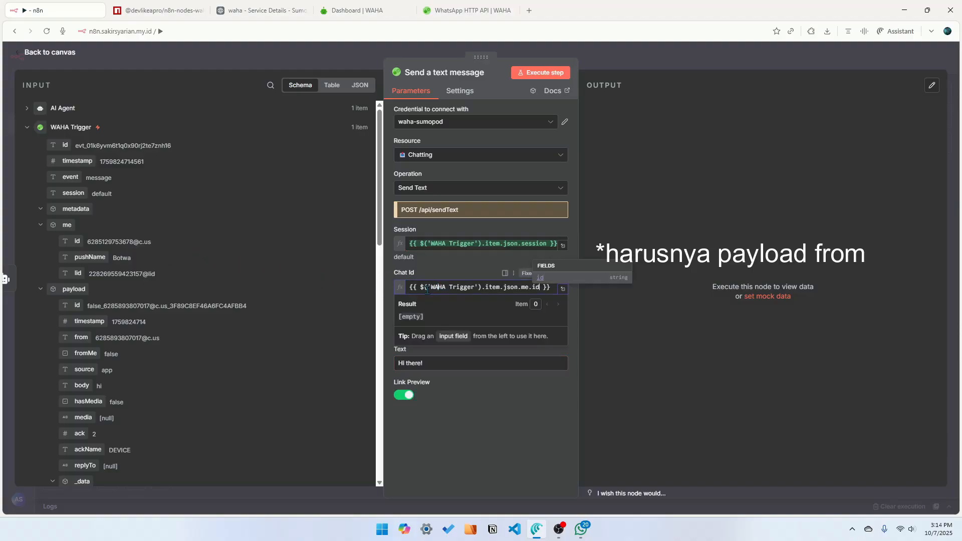
left_click(446, 268)
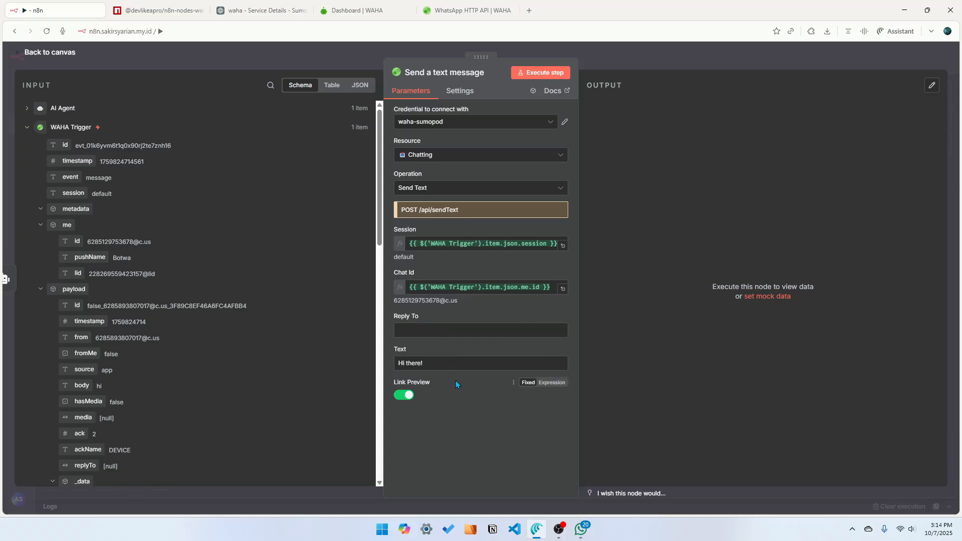
Replace the Text field's sample text with an expression mapping the AI Agent's output
left_click_drag(445, 362, 394, 366)
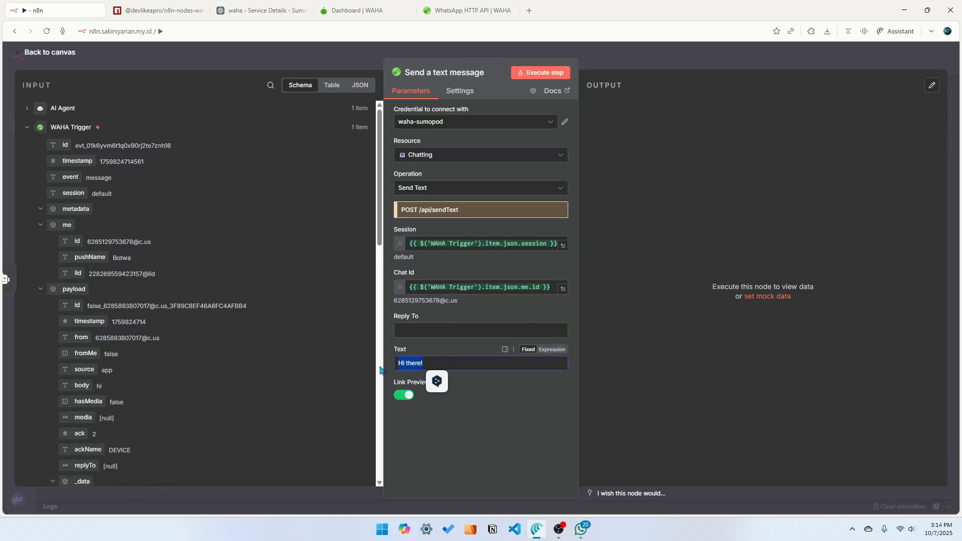
key("BackSpace")
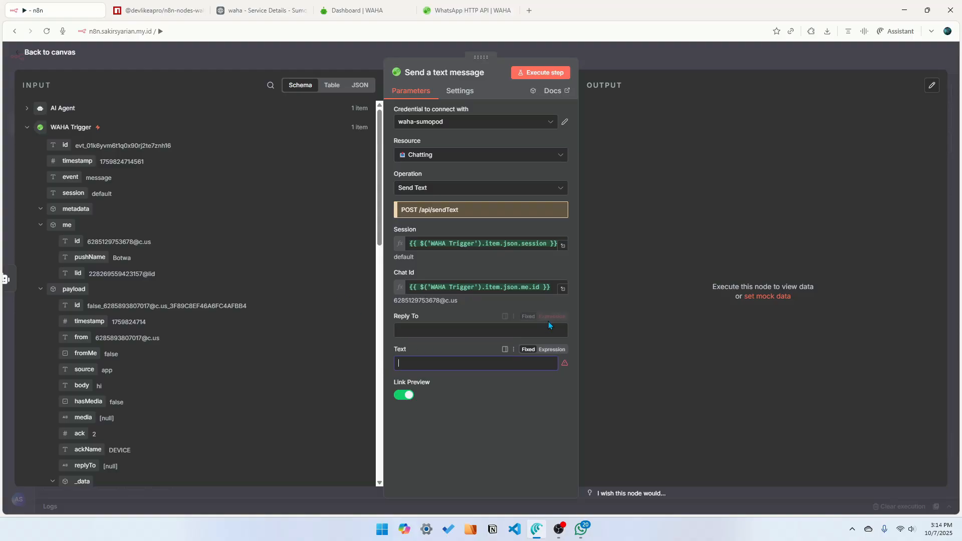
left_click(552, 349)
left_click(84, 126)
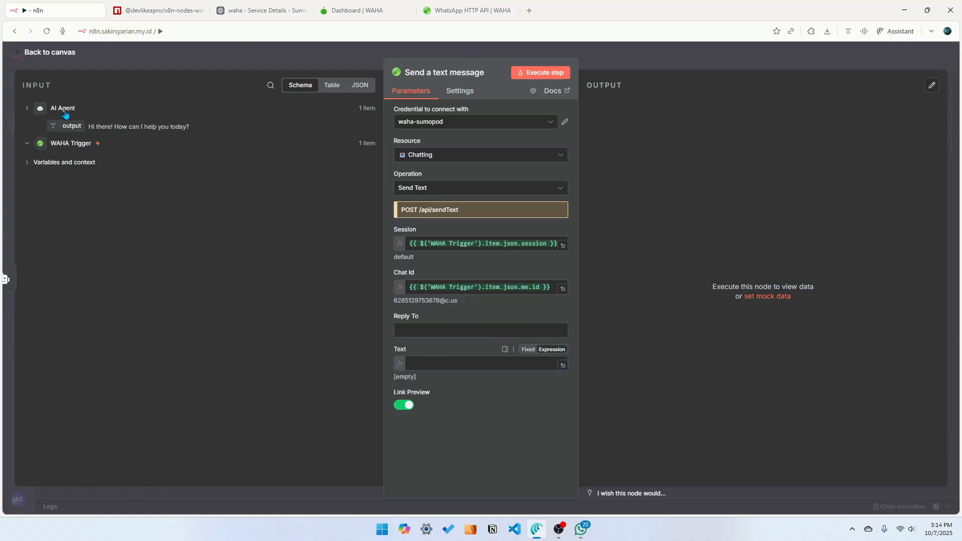
left_click_drag(72, 125, 476, 365)
left_click(500, 471)
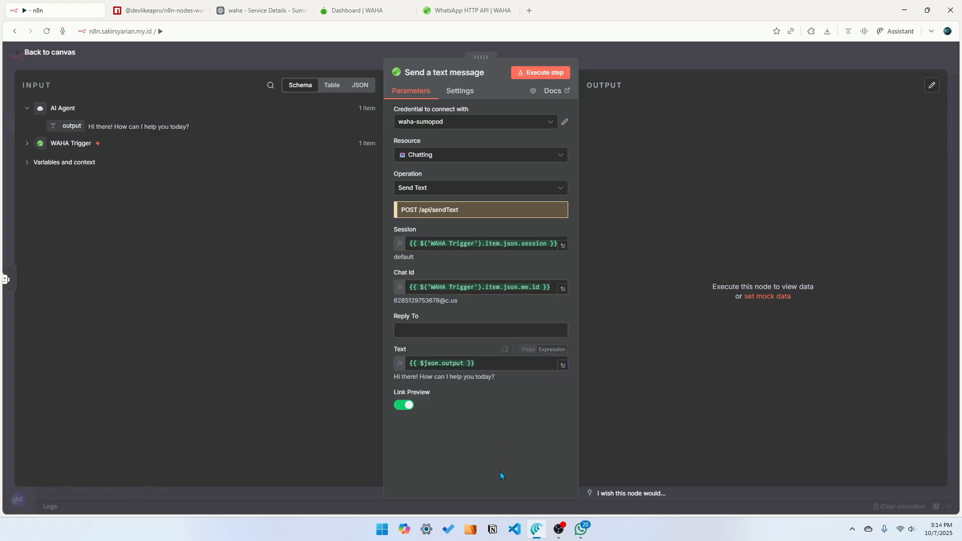
Return to the canvas, save the workflow and start a workflow execution
left_click(341, 58)
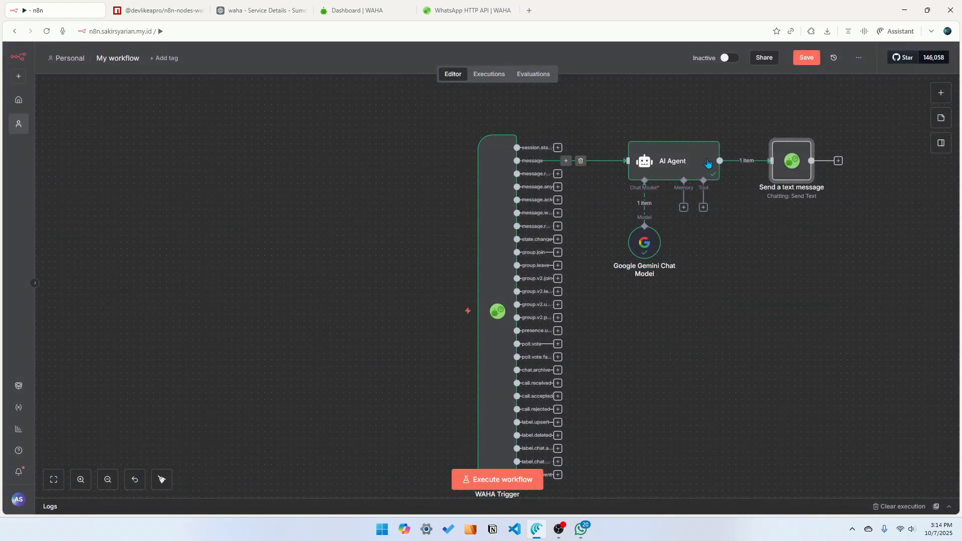
left_click(806, 57)
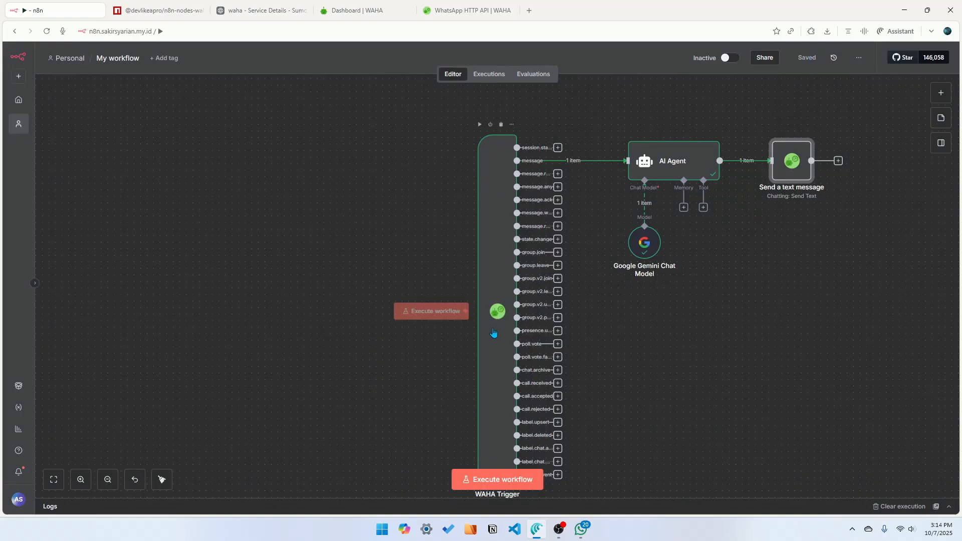
left_click(502, 479)
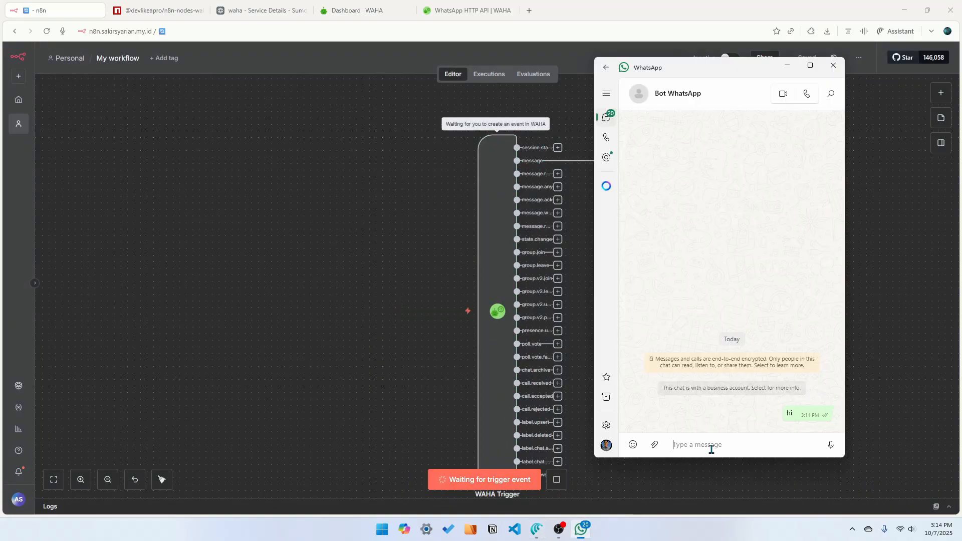
Send the message "halo ka" to the bot chat in WhatsApp to trigger the workflow
type("halo ka")
key("Return")
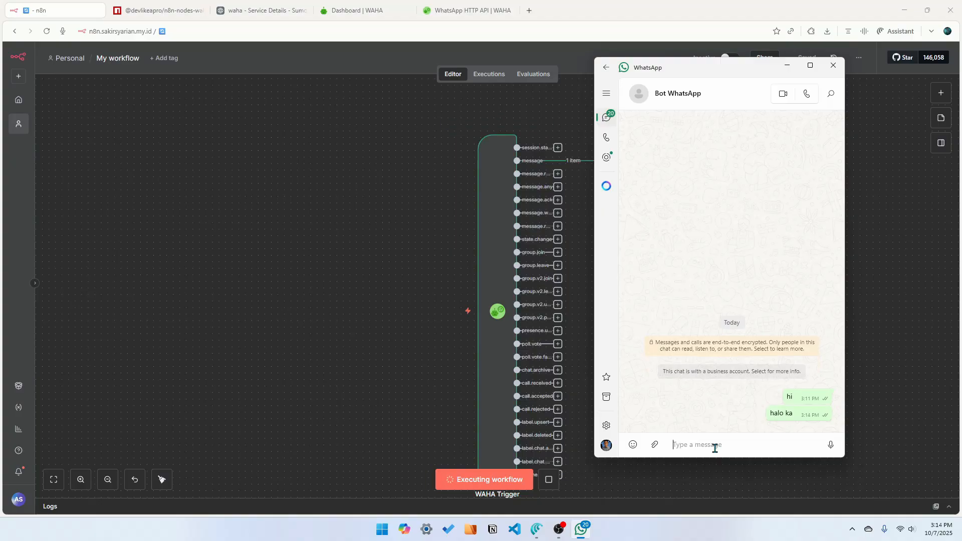
Inspect the Send a text message node's error output and compare it with the WAHA dashboard
left_click_drag(732, 69, 307, 92)
left_click(797, 164)
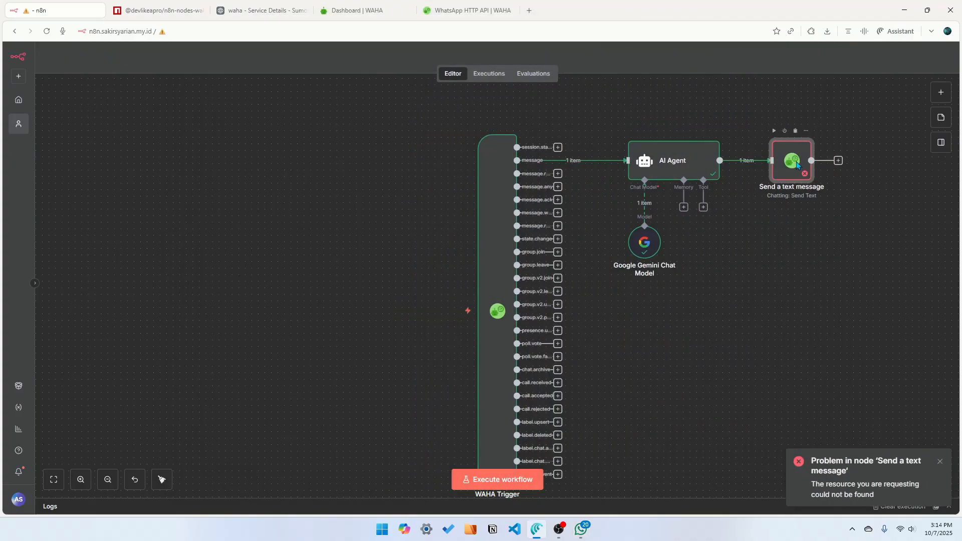
double_click(796, 163)
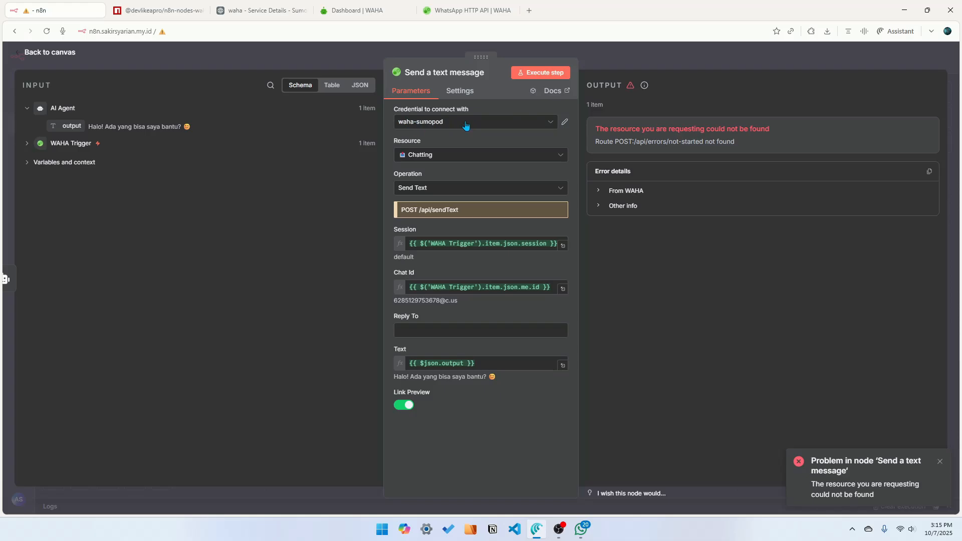
left_click(343, 51)
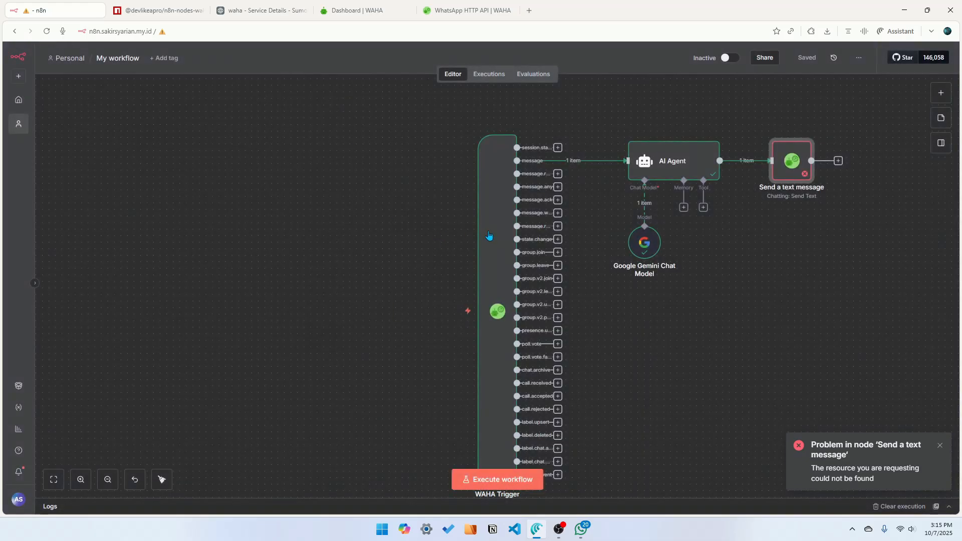
double_click(797, 164)
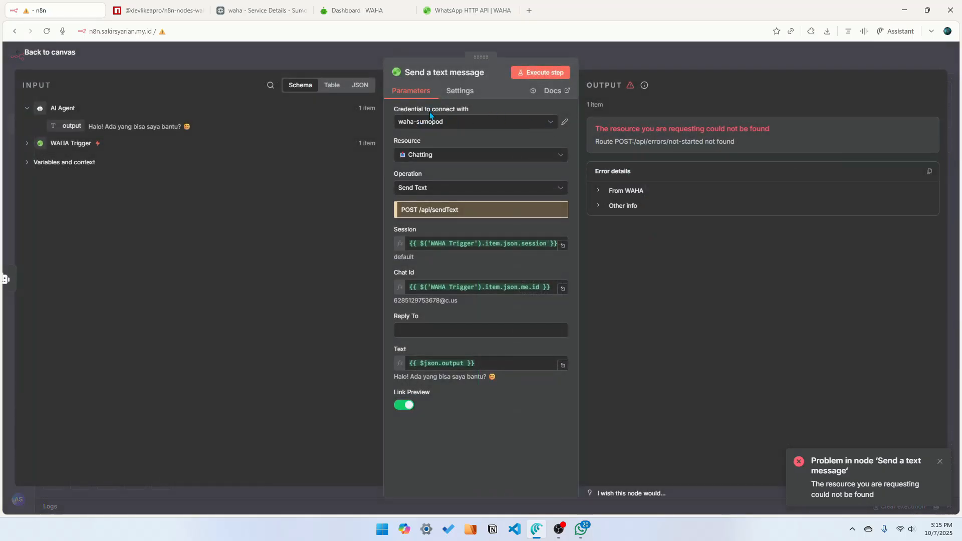
left_click(371, 10)
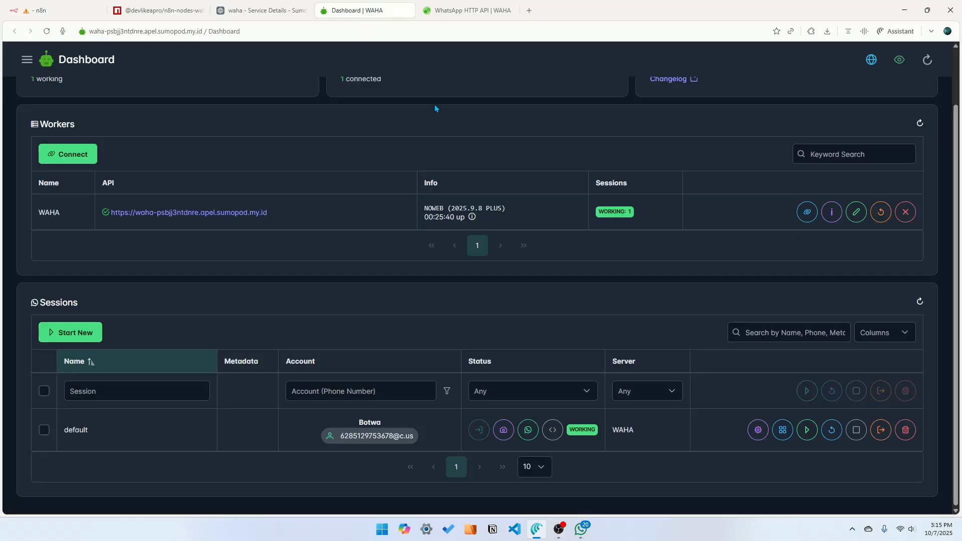
scroll(296, 200, "up", 2)
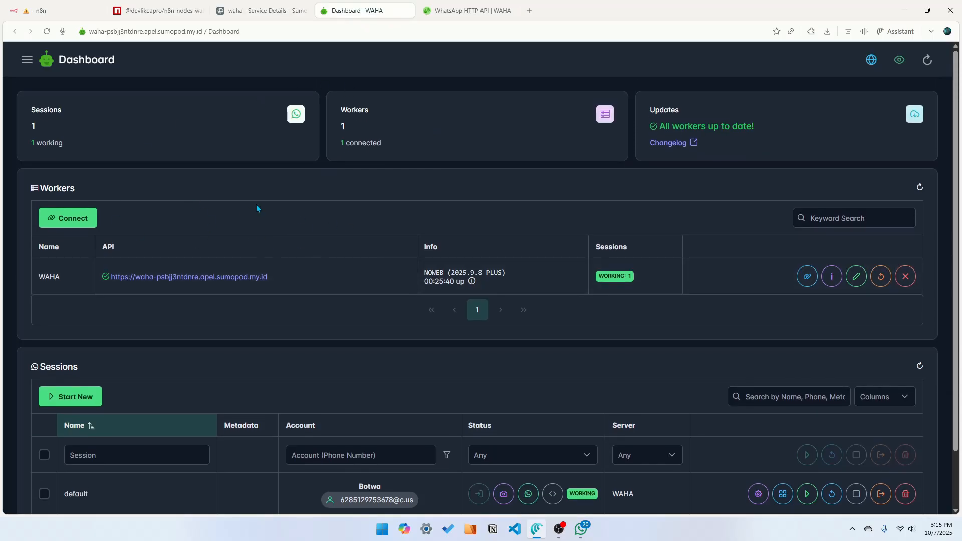
left_click(45, 10)
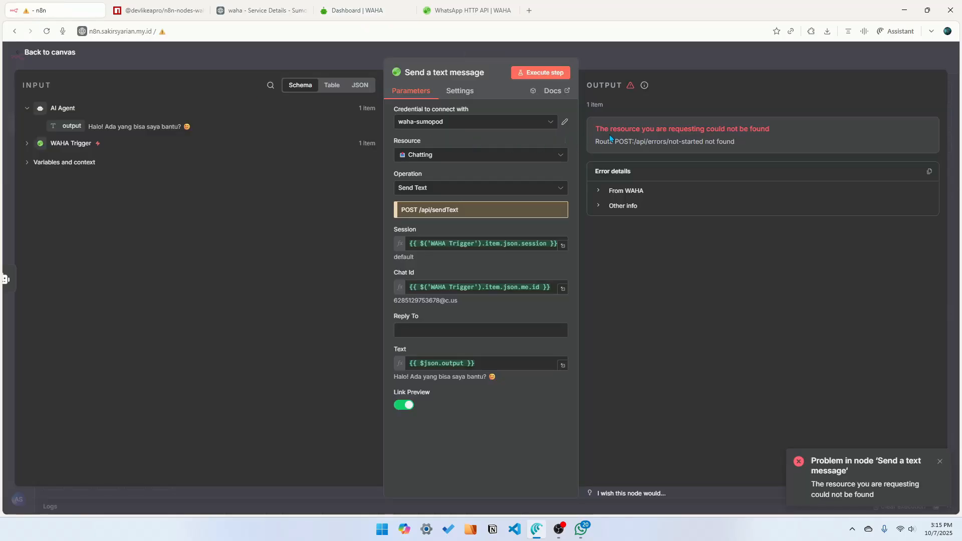
left_click(566, 122)
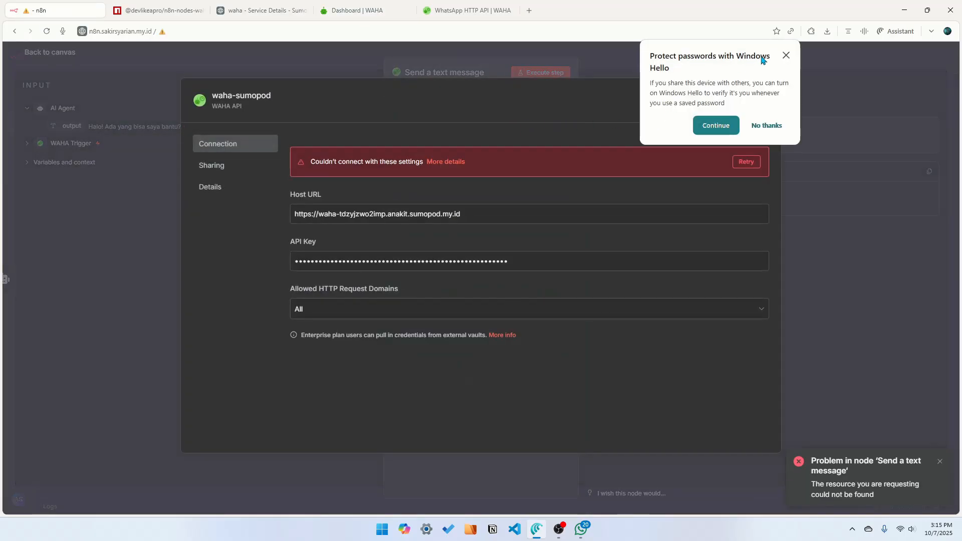
left_click(786, 55)
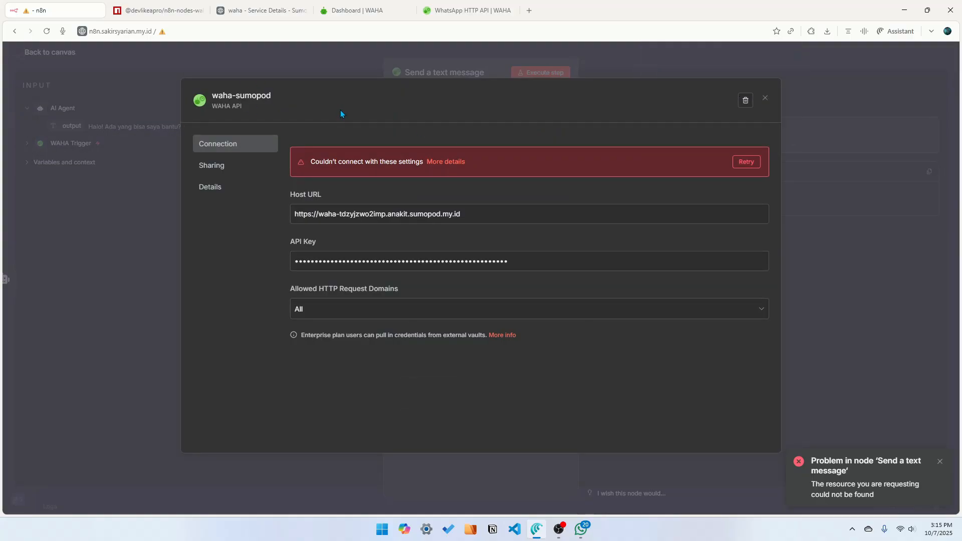
left_click(769, 103)
left_click(550, 121)
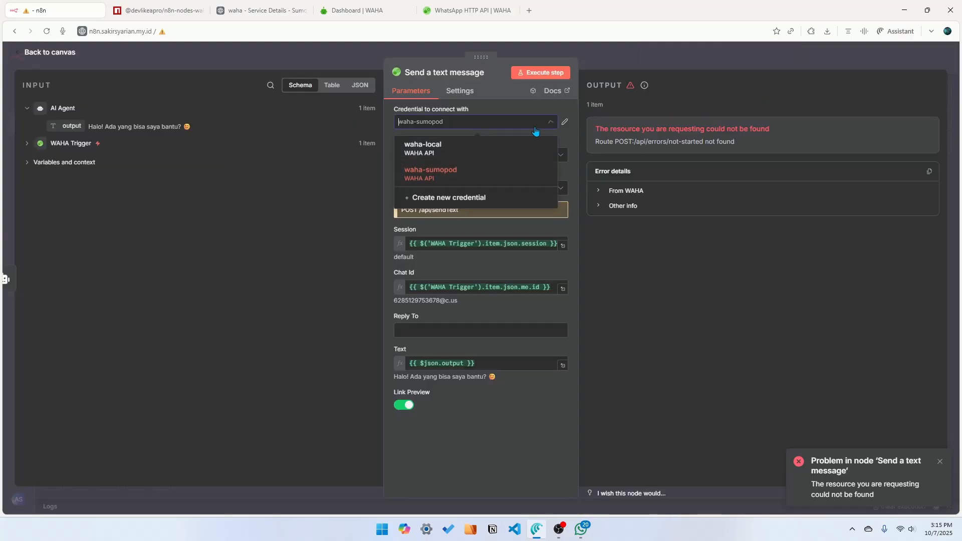
left_click(459, 199)
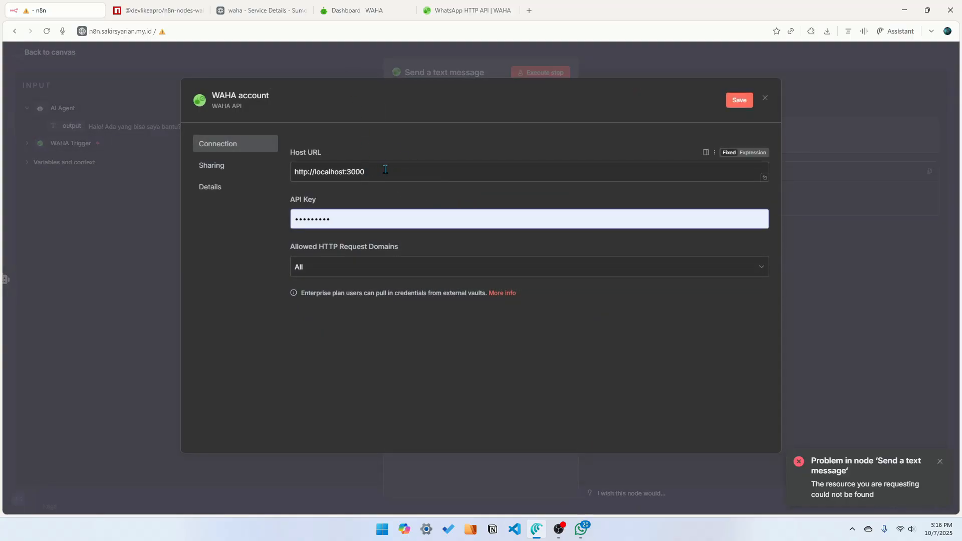
left_click_drag(364, 172, 260, 176)
left_click(352, 9)
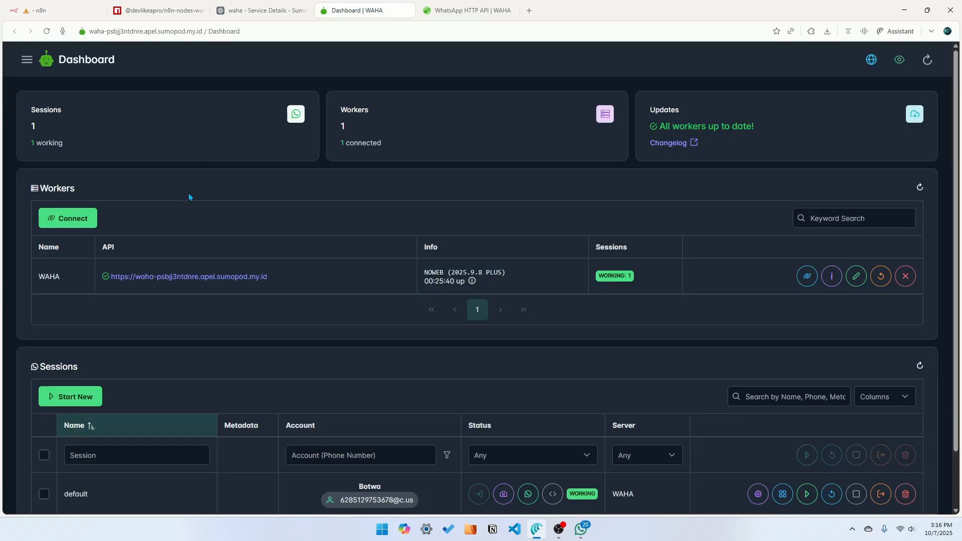
left_click_drag(292, 282, 110, 281)
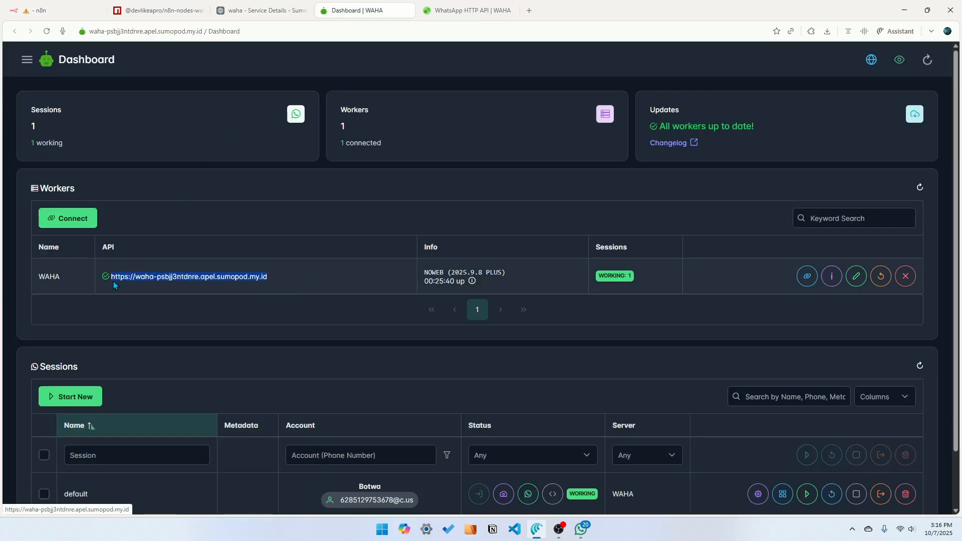
key("ctrl+c")
left_click(67, 12)
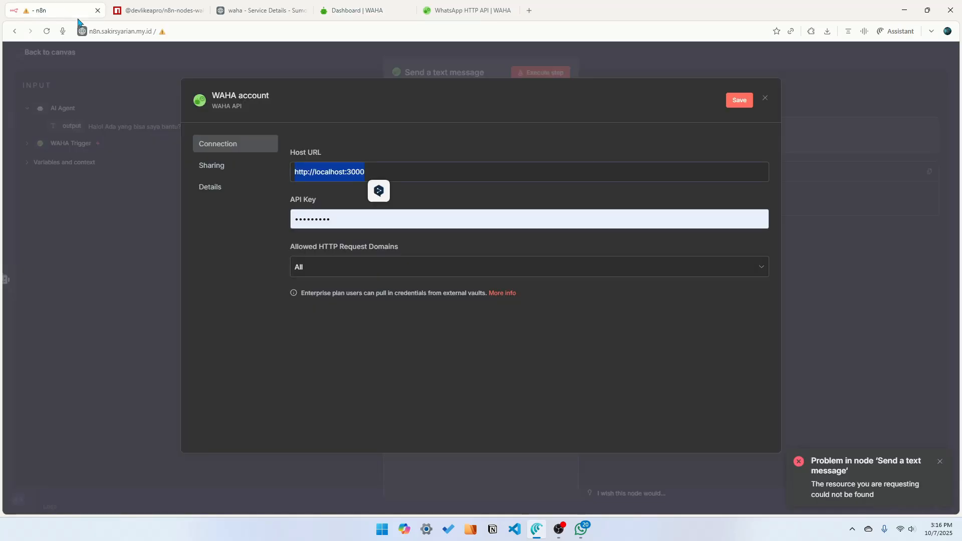
key("ctrl+v")
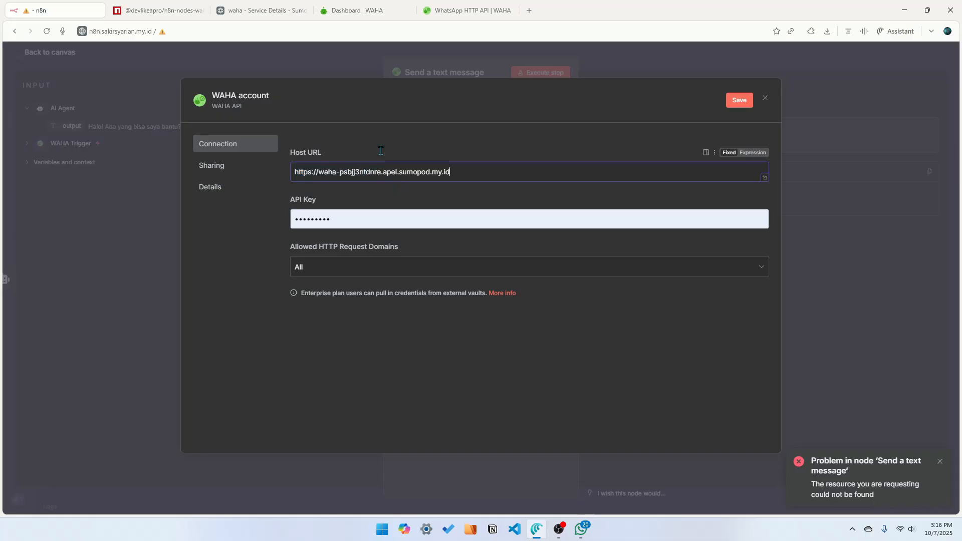
Copy the API key from the SumoPod service details, paste it into the credential's API Key field and save
left_click(359, 9)
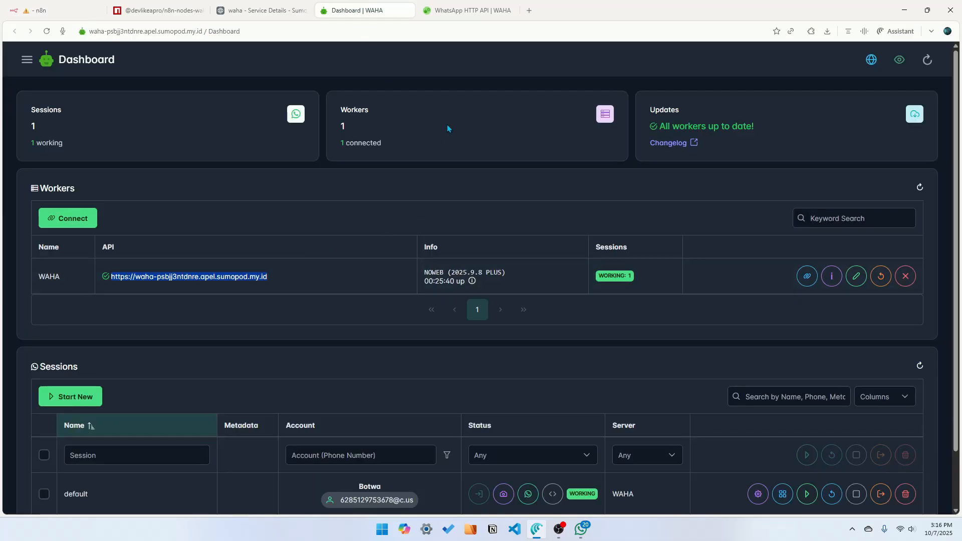
left_click(275, 10)
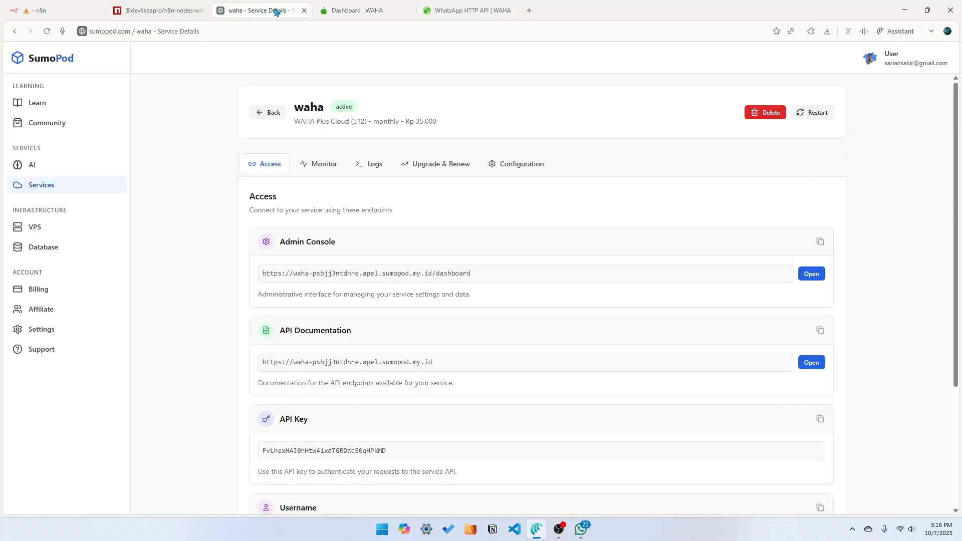
left_click(819, 420)
left_click(65, 9)
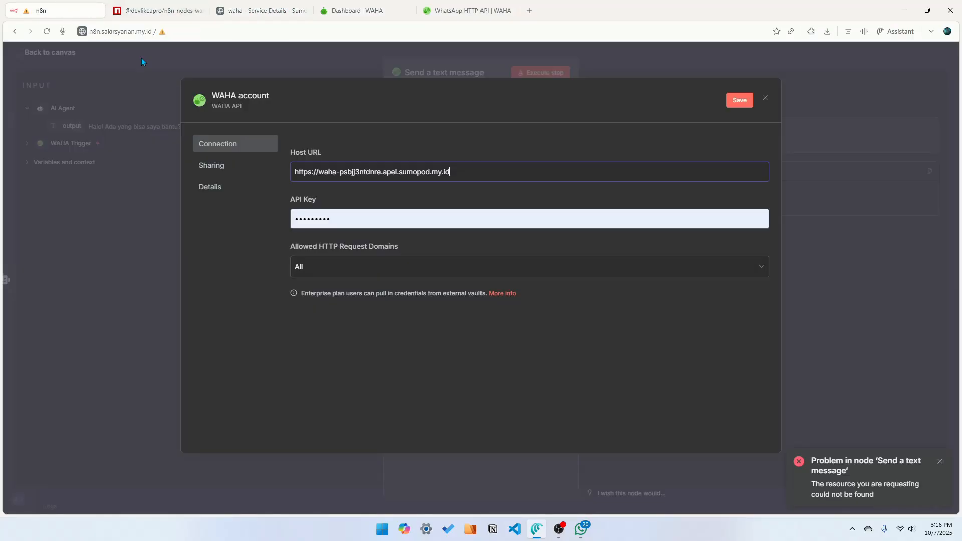
left_click(311, 219)
key("ctrl+a")
key("ctrl+v")
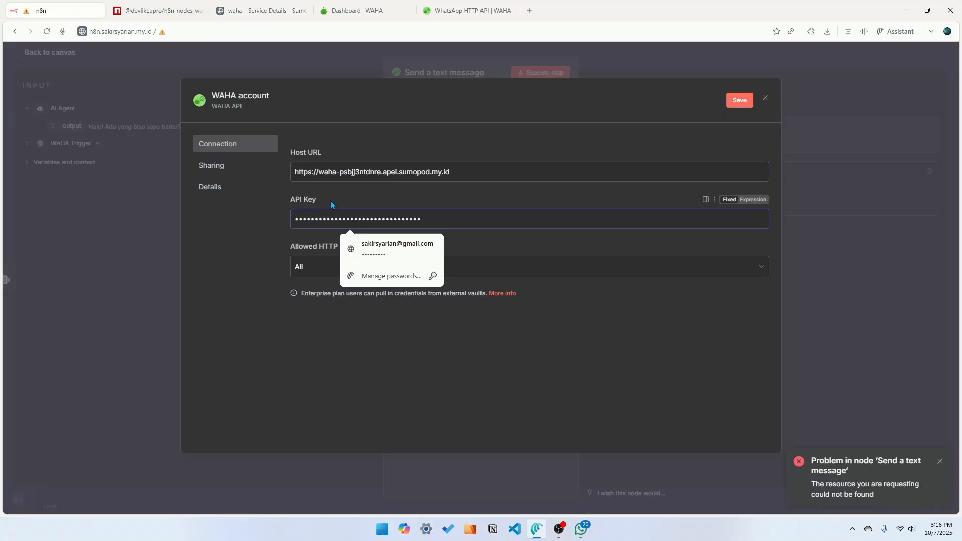
left_click(733, 100)
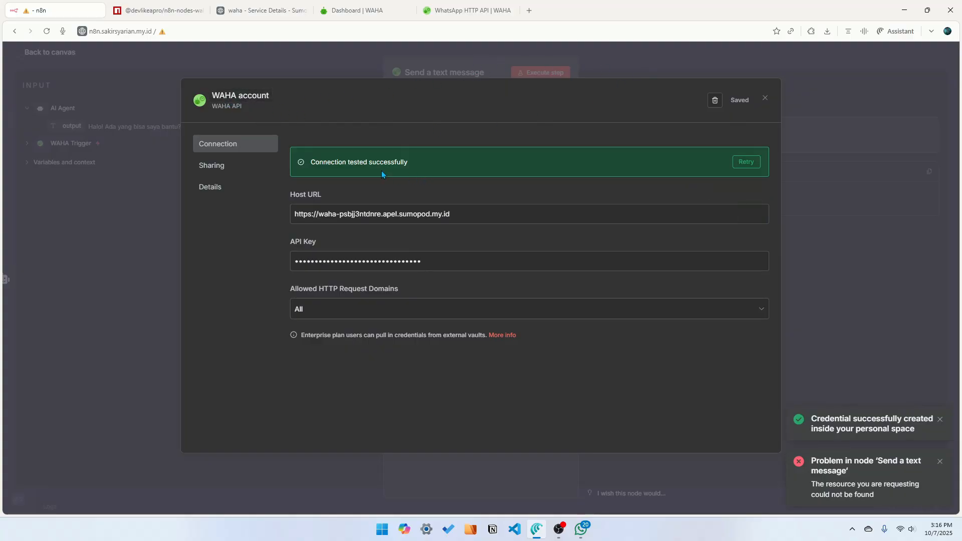
Close the credential dialog and execute the Send a text message step using the WAHA account credential
left_click(630, 52)
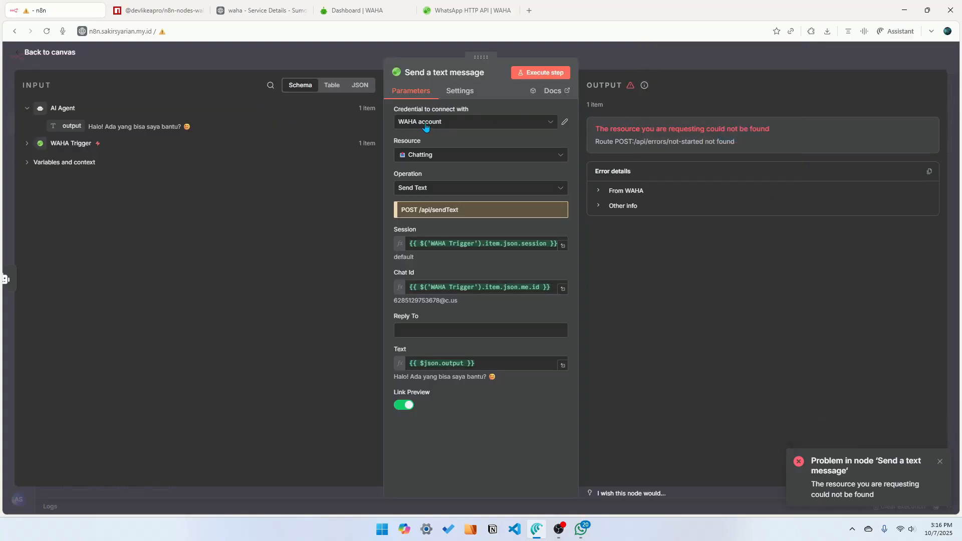
left_click(337, 46)
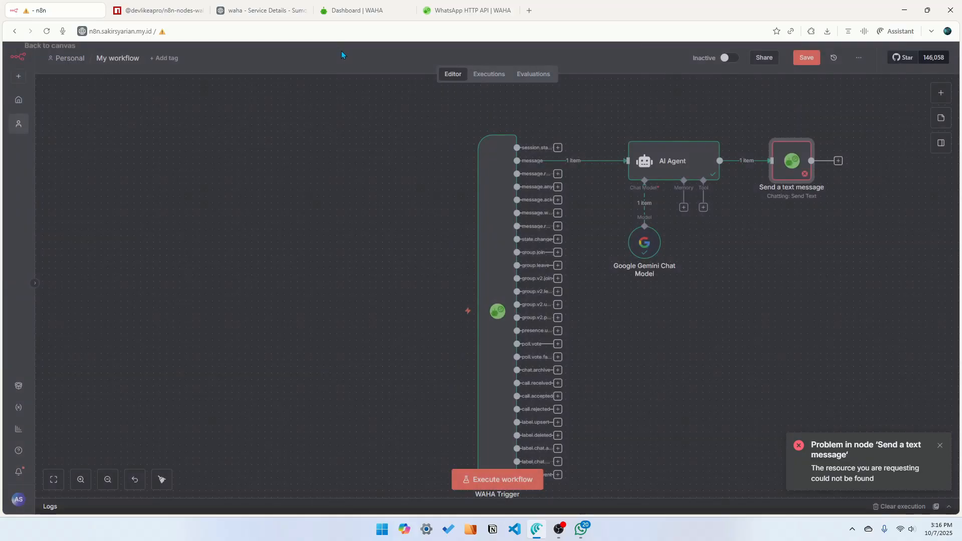
double_click(791, 163)
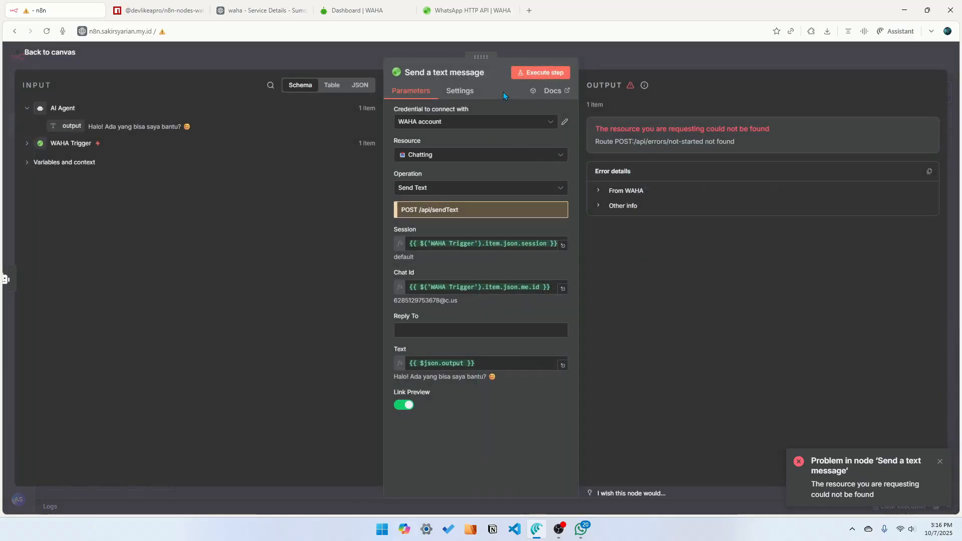
left_click(539, 73)
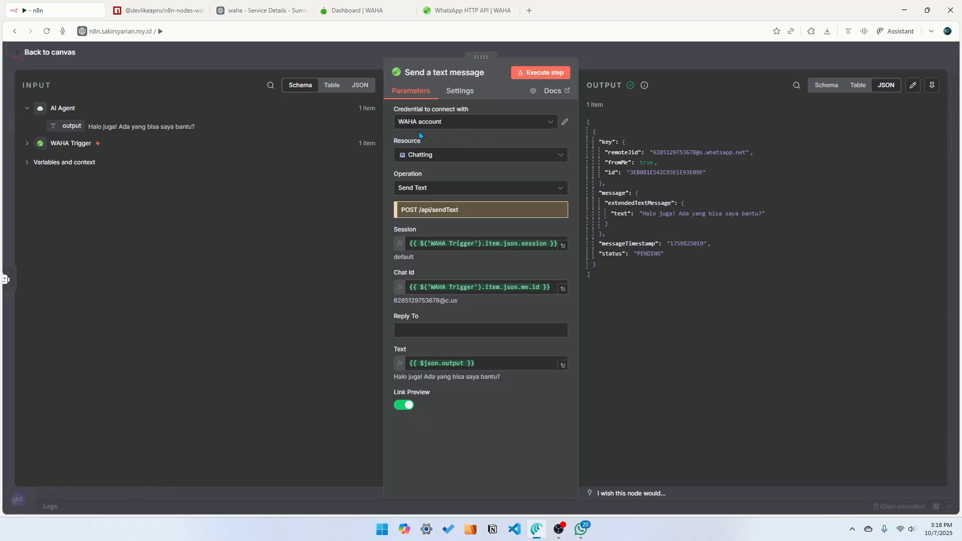
Replace the Chat Id expression with the WAHA Trigger payload's from field
left_click(70, 144)
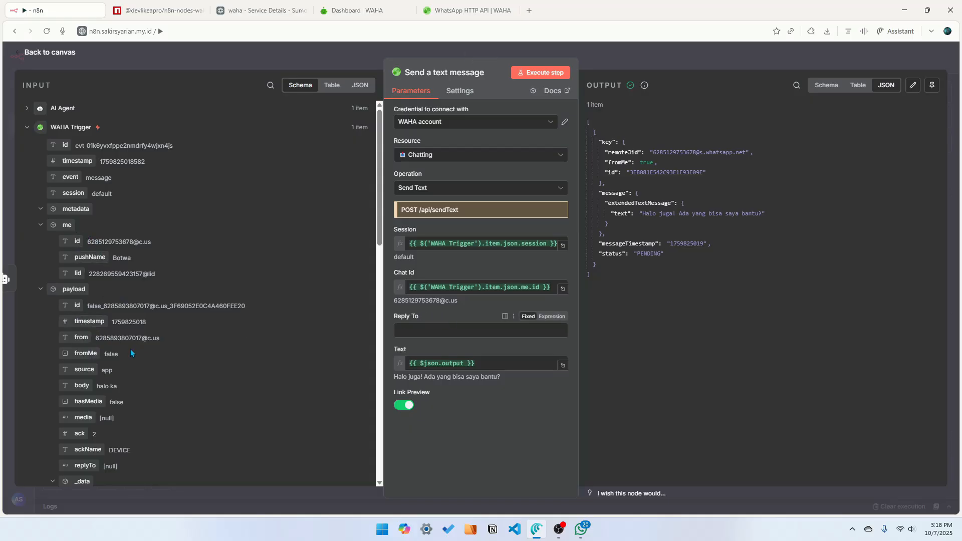
left_click(511, 289)
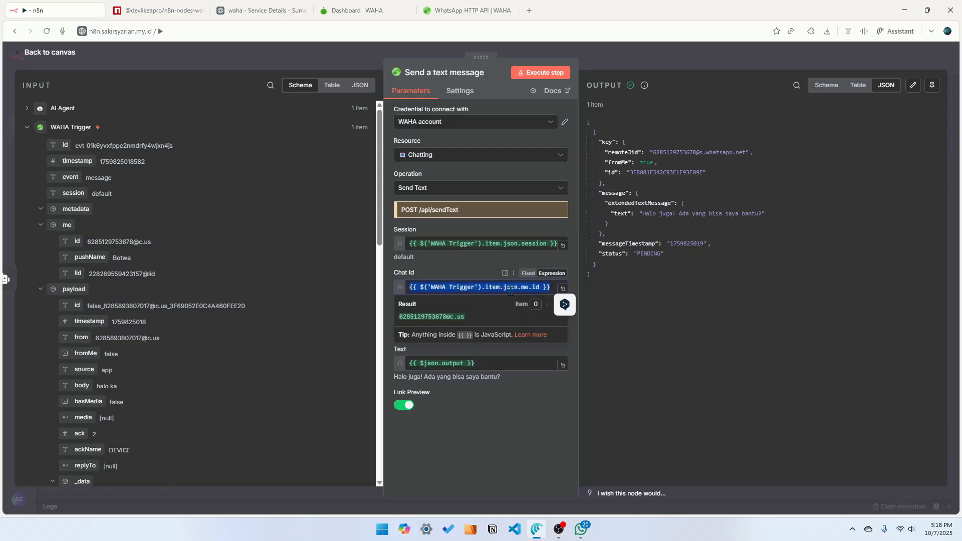
key("ctrl+a")
key("BackSpace")
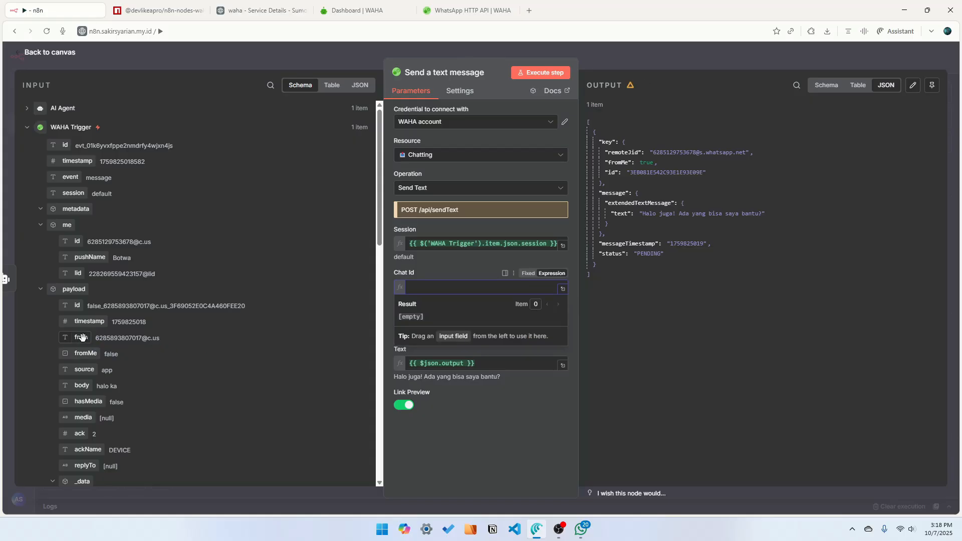
left_click_drag(82, 338, 441, 290)
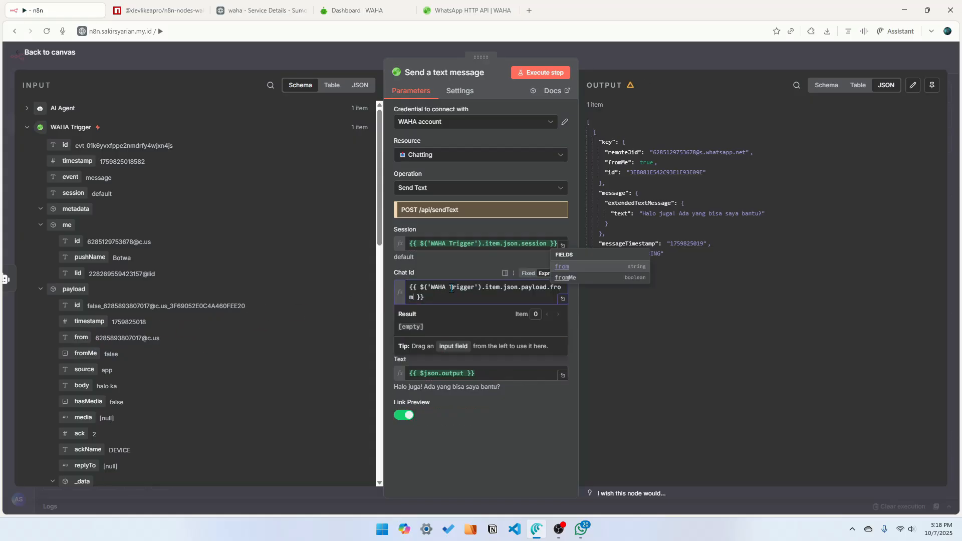
left_click(524, 443)
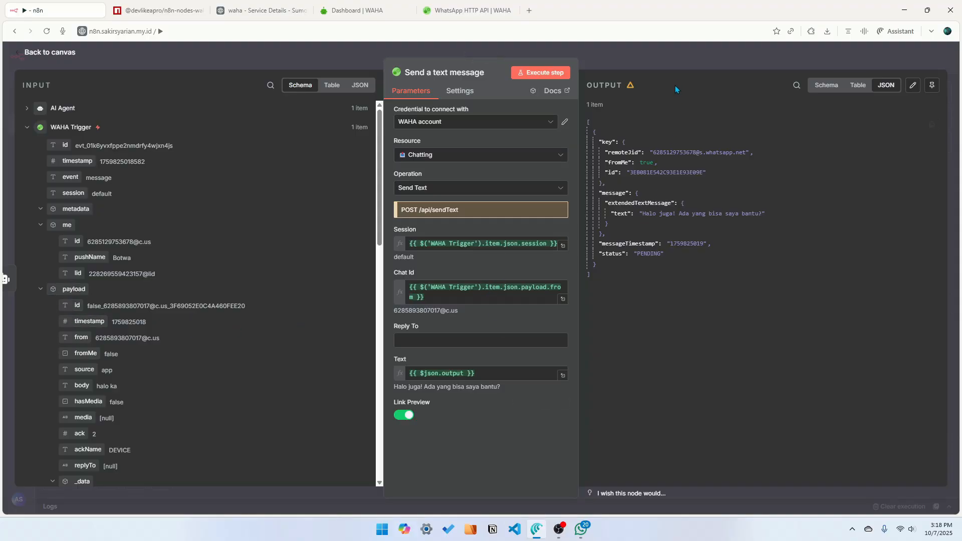
Reopen the Send a text message node, execute the step, and check the reply arriving in WhatsApp
left_click(684, 59)
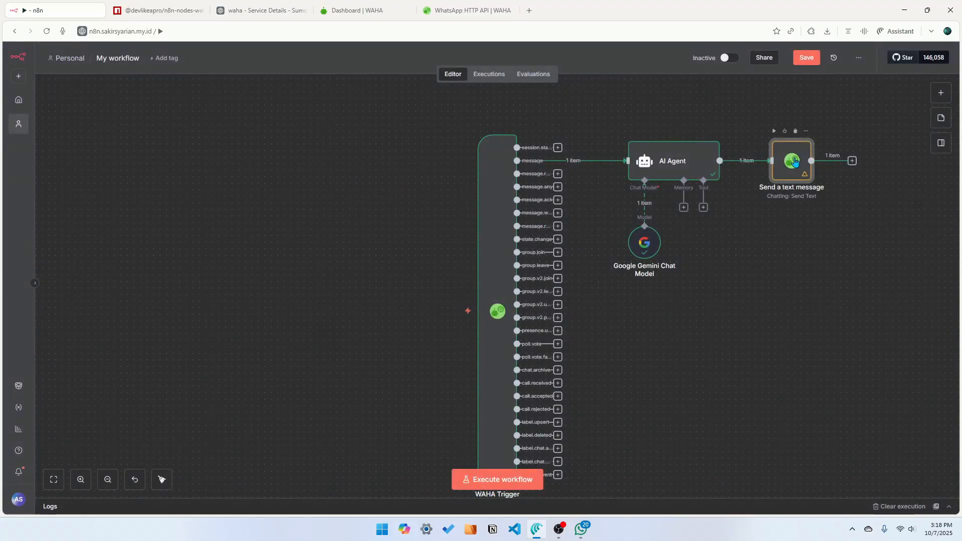
double_click(794, 161)
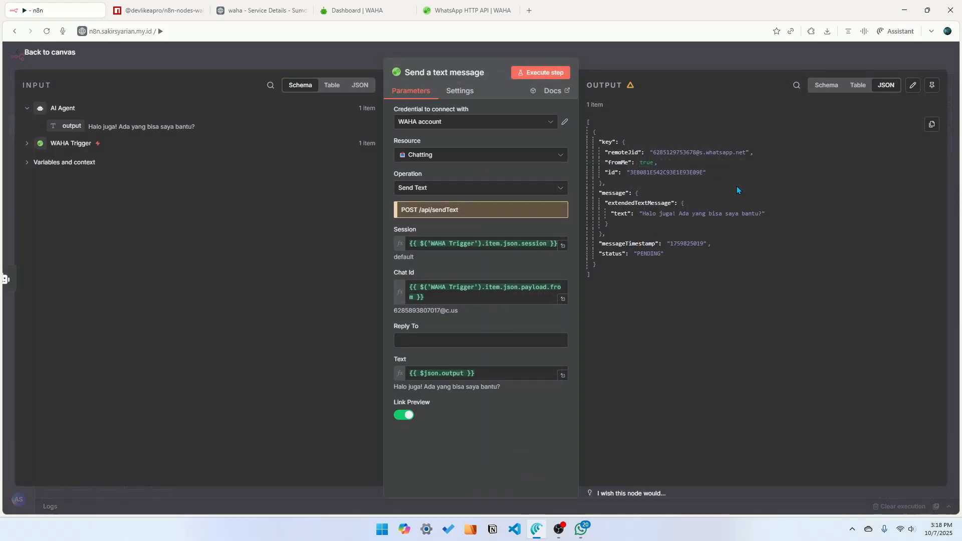
left_click(581, 531)
left_click(582, 530)
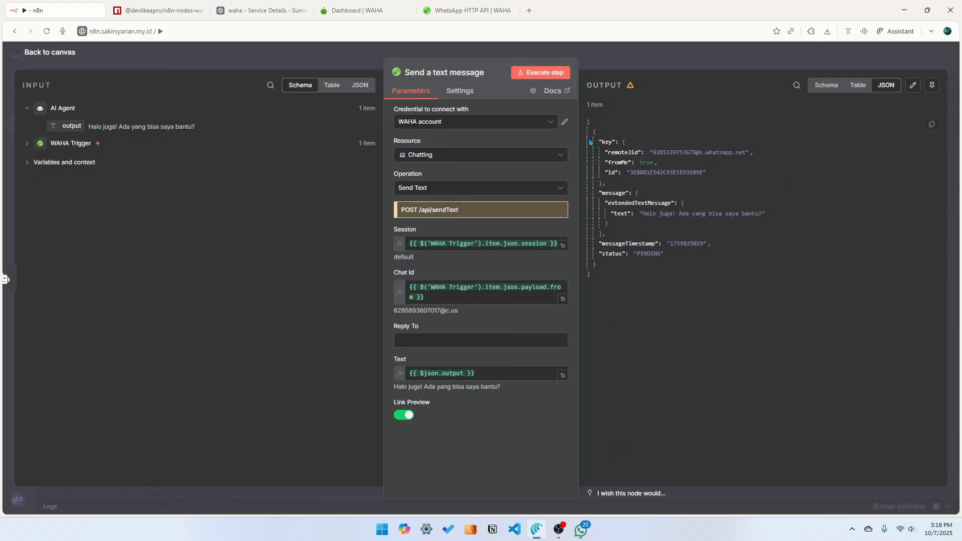
left_click(542, 73)
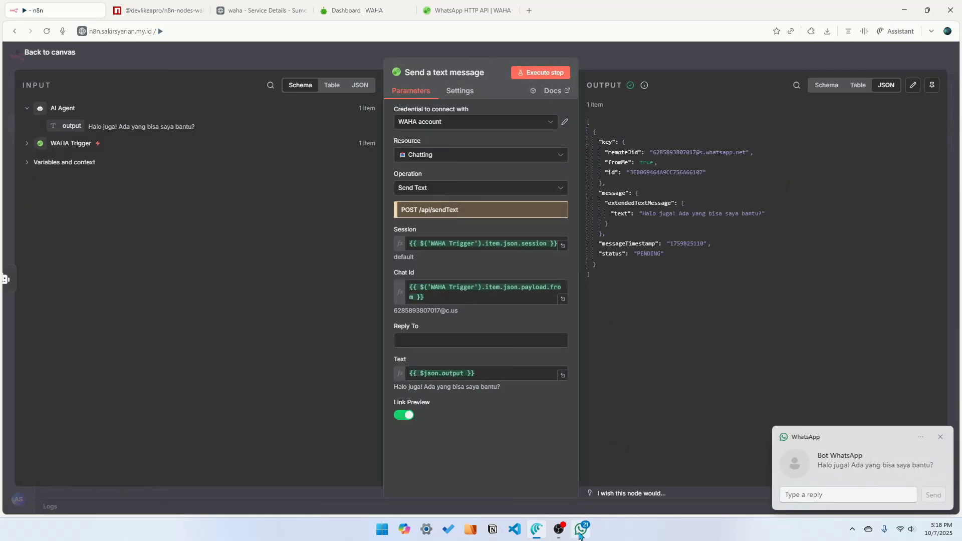
left_click(582, 530)
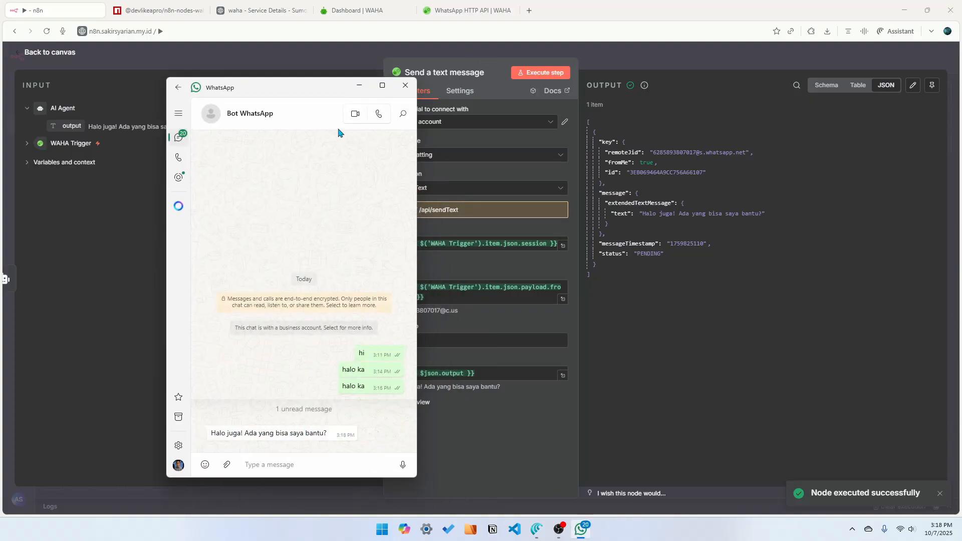
left_click(340, 55)
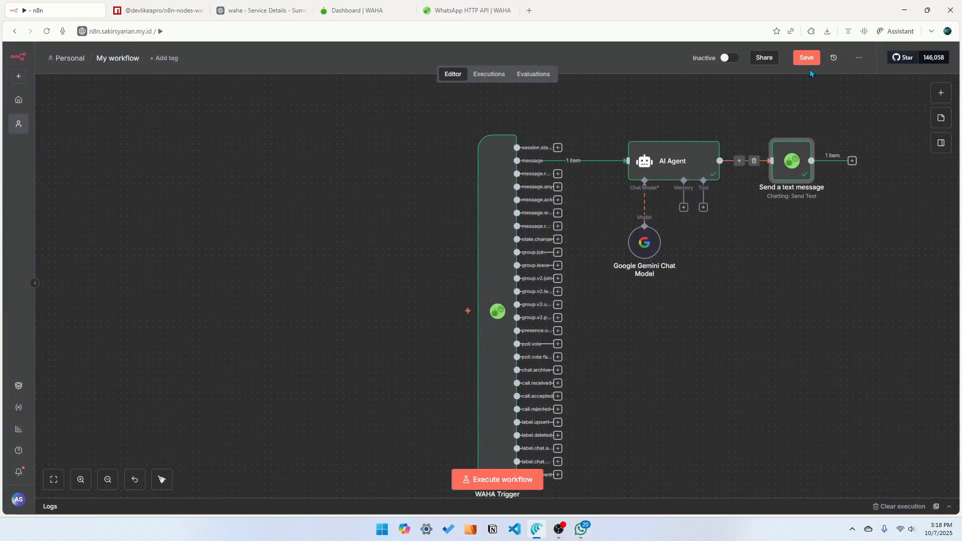
Save the workflow, execute it, and send the message "halo ka" from WhatsApp to trigger it
left_click(807, 58)
left_click(461, 316)
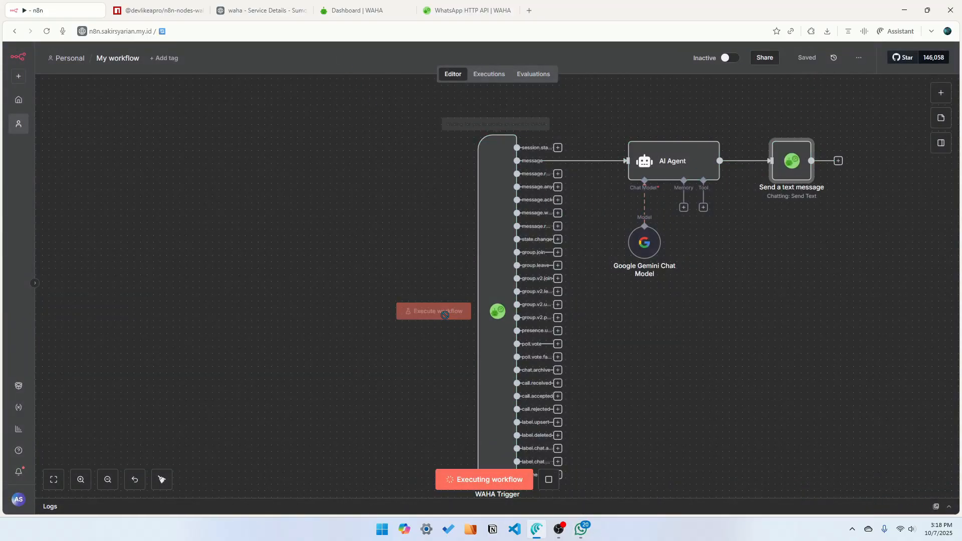
key("alt+Tab")
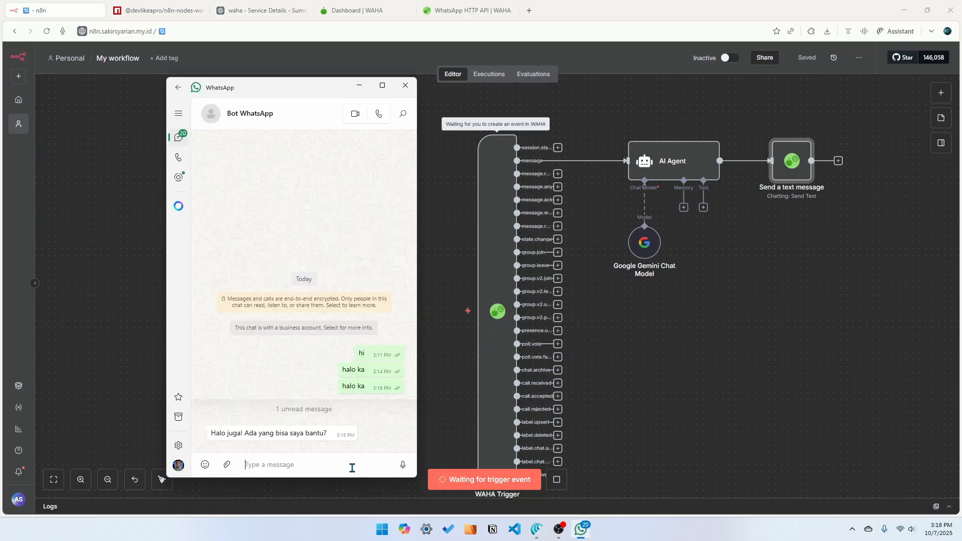
type("halo ka")
left_click(402, 466)
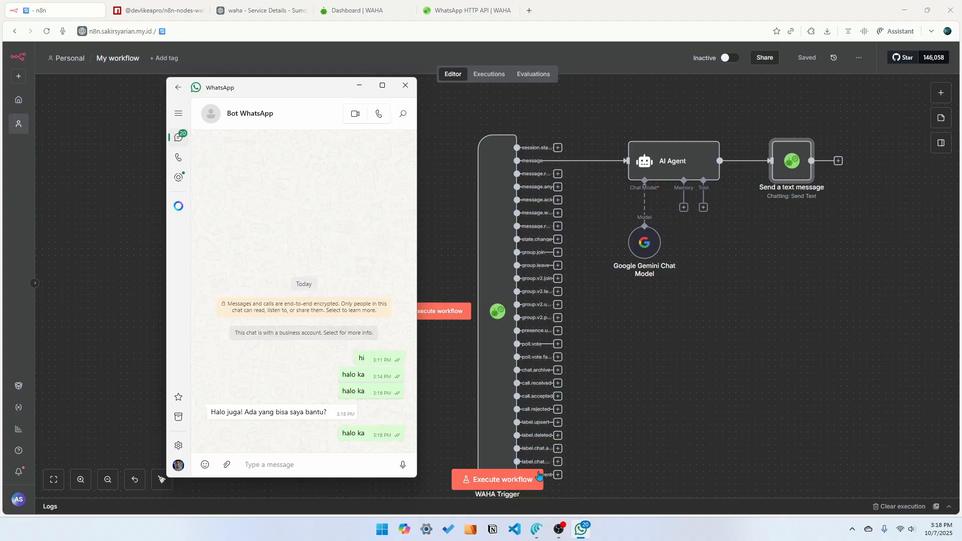
Execute the workflow again and check the bot's reply in the WhatsApp chat
left_click(490, 481)
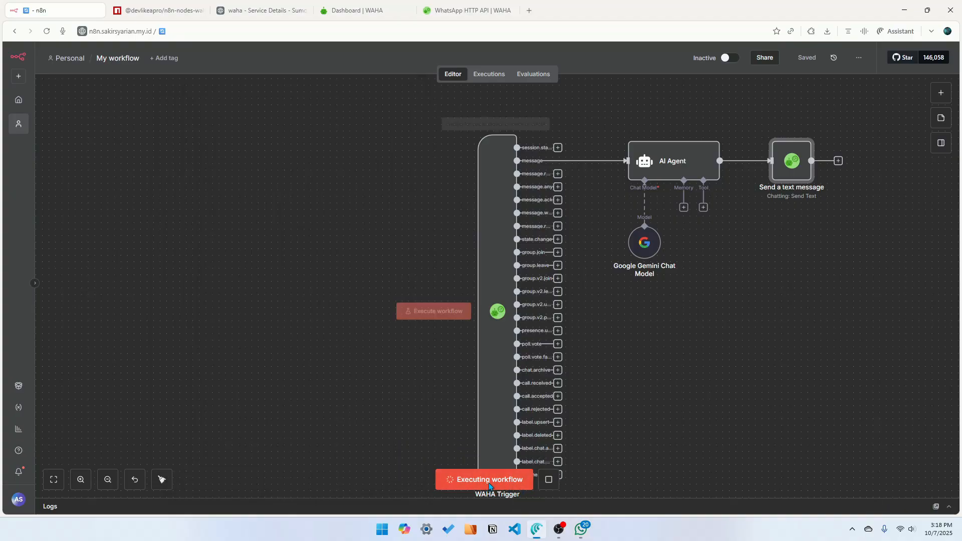
left_click(581, 529)
triple_click(359, 436)
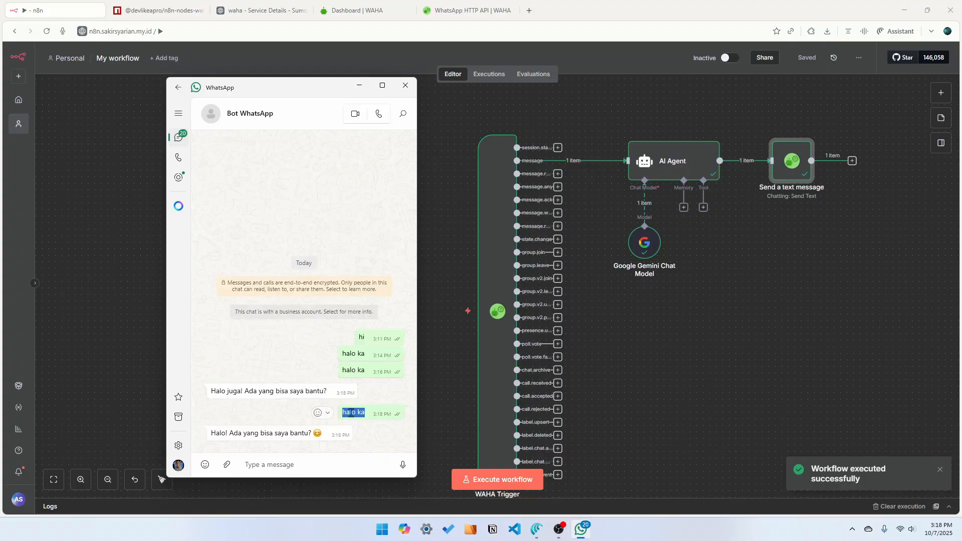
Execute the workflow once more and send another "halo ka" message from WhatsApp to test the automatic reply
left_click(335, 465)
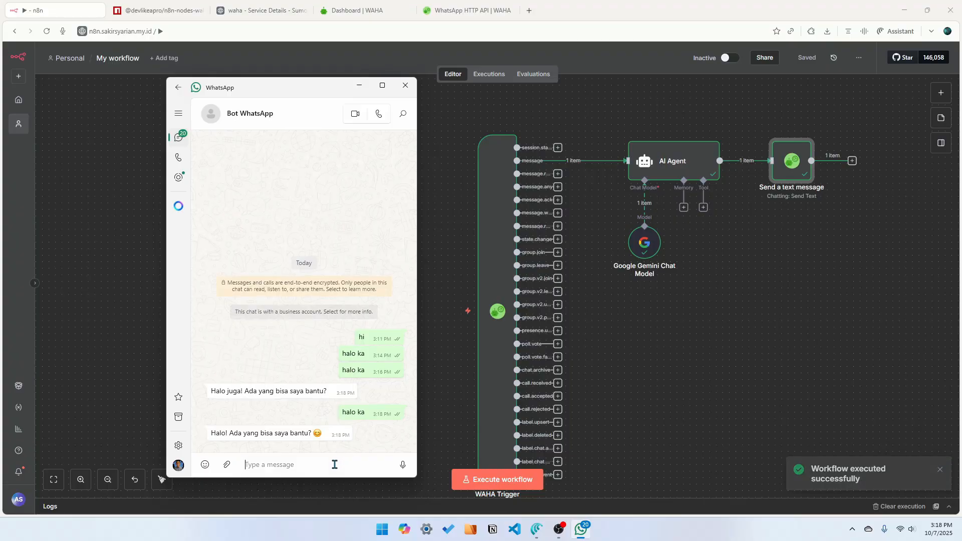
left_click(503, 482)
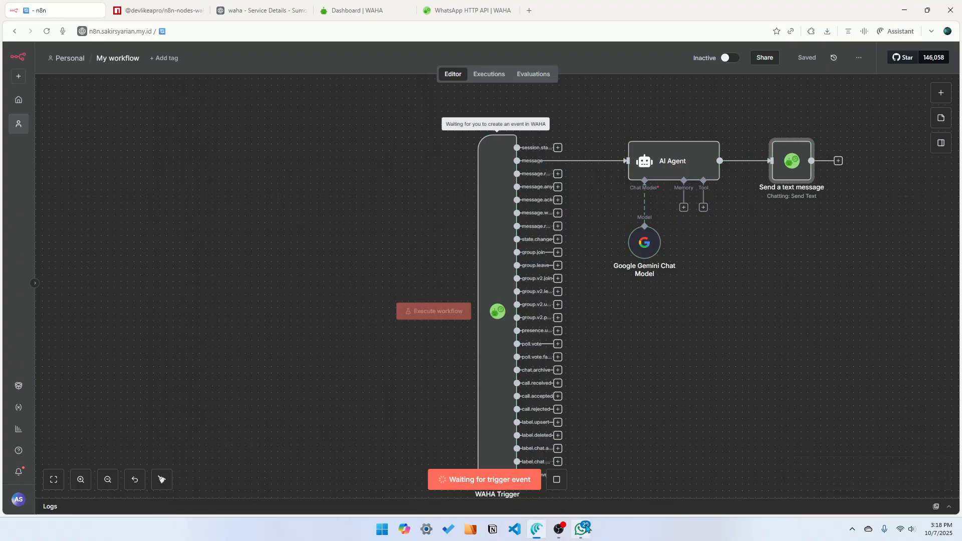
key("alt+Tab")
type("halo ka")
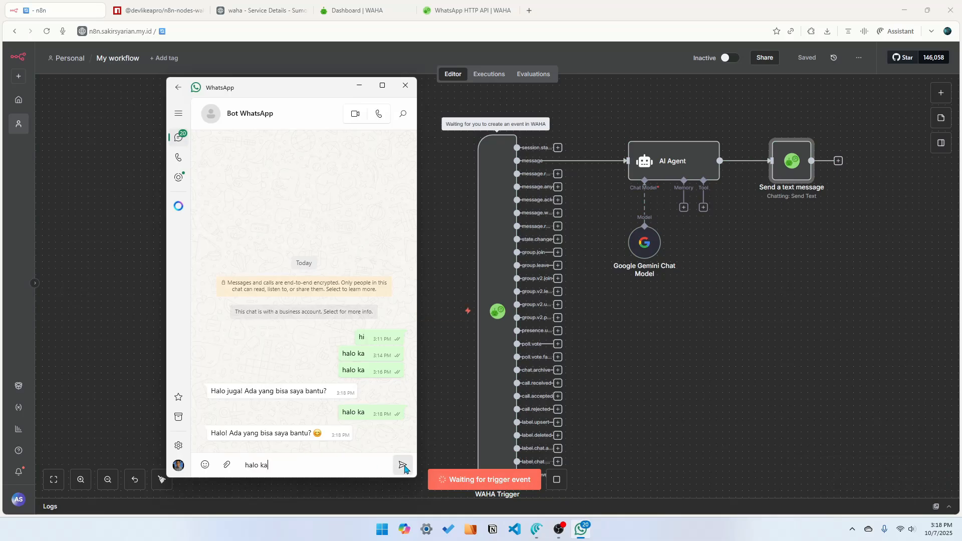
key("Return")
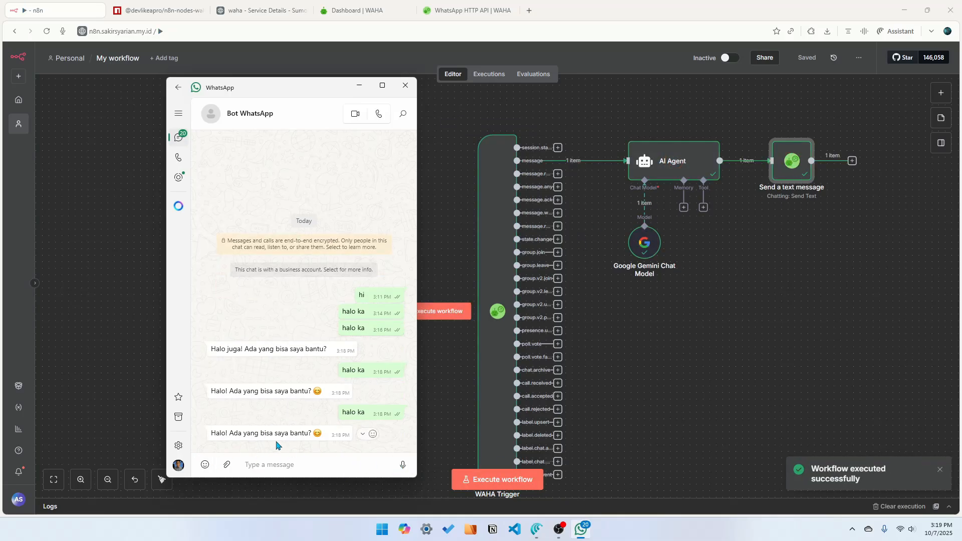
left_click(715, 367)
left_click(55, 480)
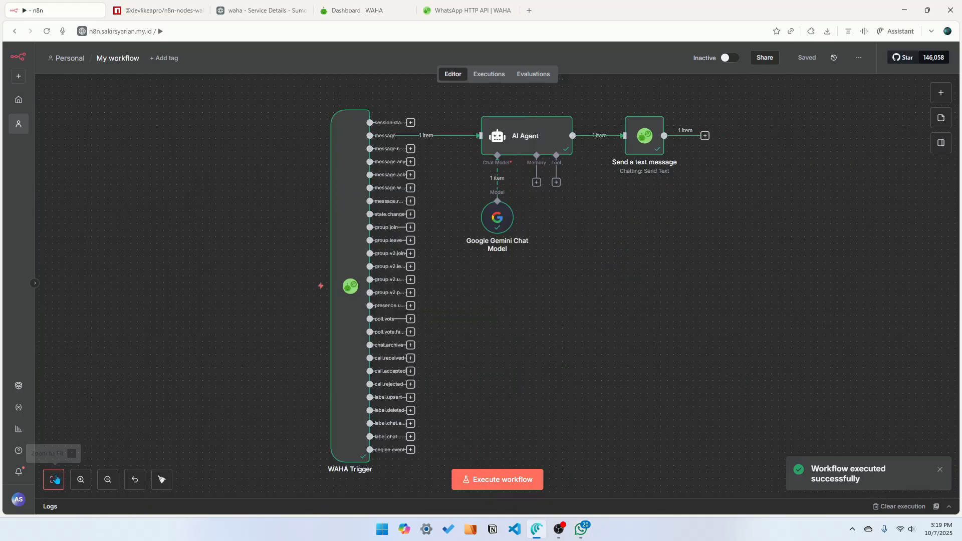